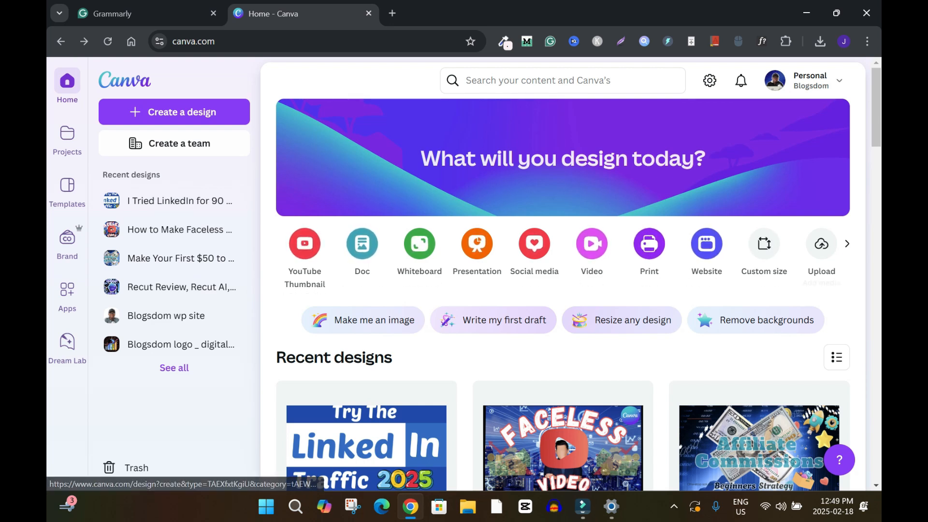
Create a new blank logo design at 500 × 500 px.
{"action": "left_click", "coordinate": [821, 243]}
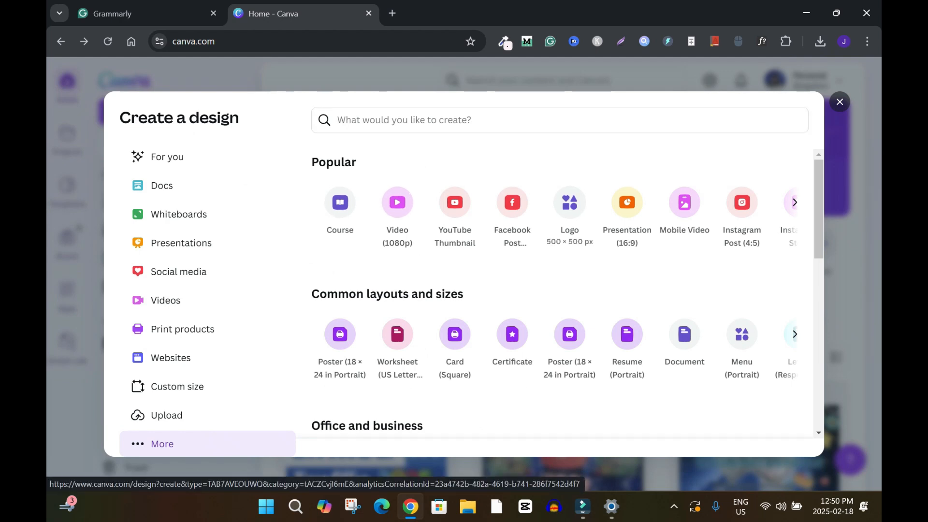
{"action": "left_click", "coordinate": [569, 203]}
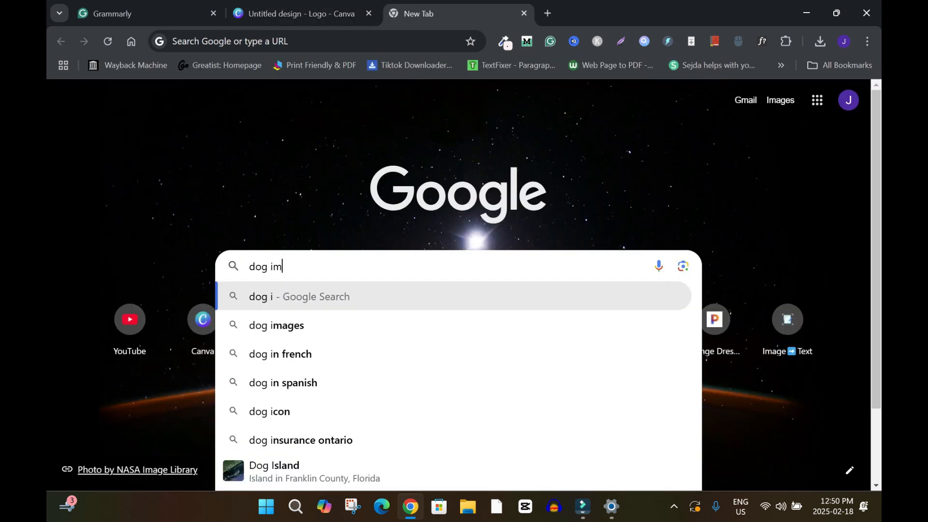
Search Google Images for "dog images" and copy the photo of the small white dog standing on mossy ground.
{"action": "type", "text": "a"}
{"action": "key", "text": "Return"}
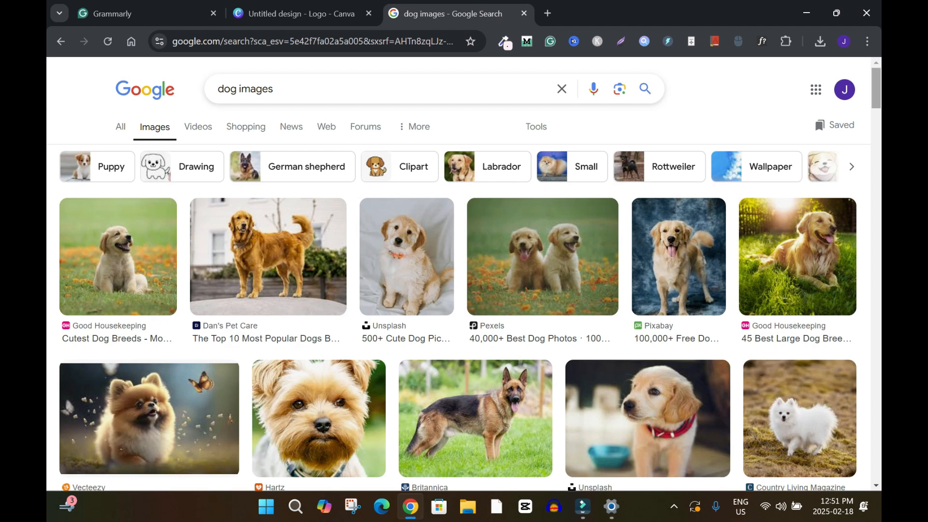
{"action": "scroll", "coordinate": [876, 90], "scroll_direction": "down", "scroll_amount": 3}
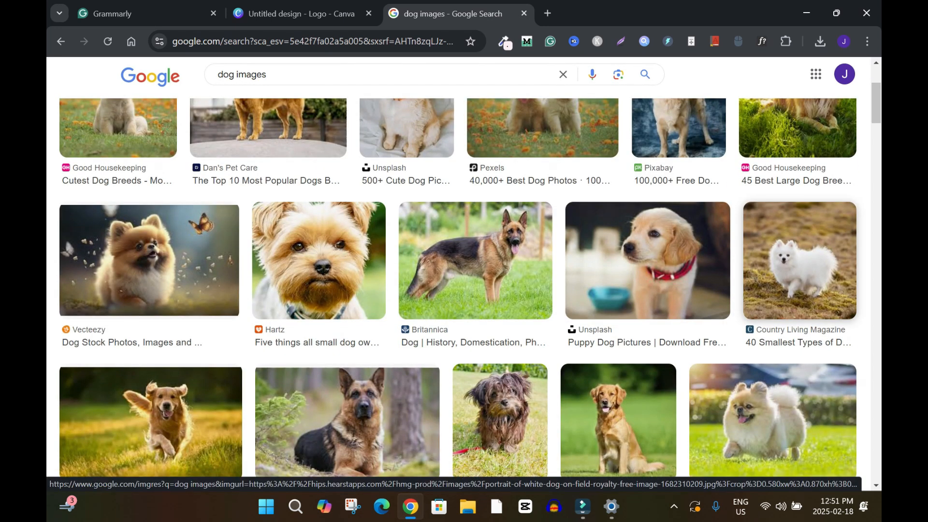
{"action": "right_click", "coordinate": [790, 210]}
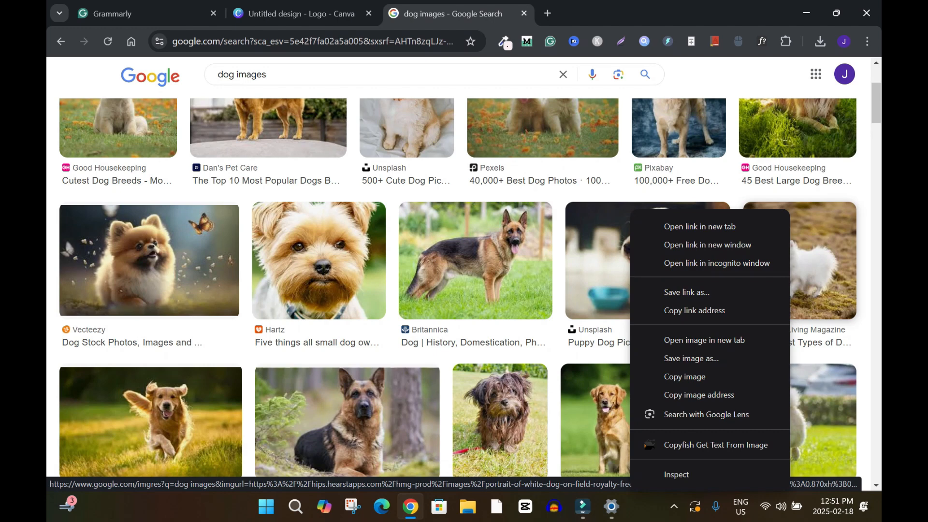
{"action": "right_click", "coordinate": [321, 209]}
{"action": "key", "text": "Escape"}
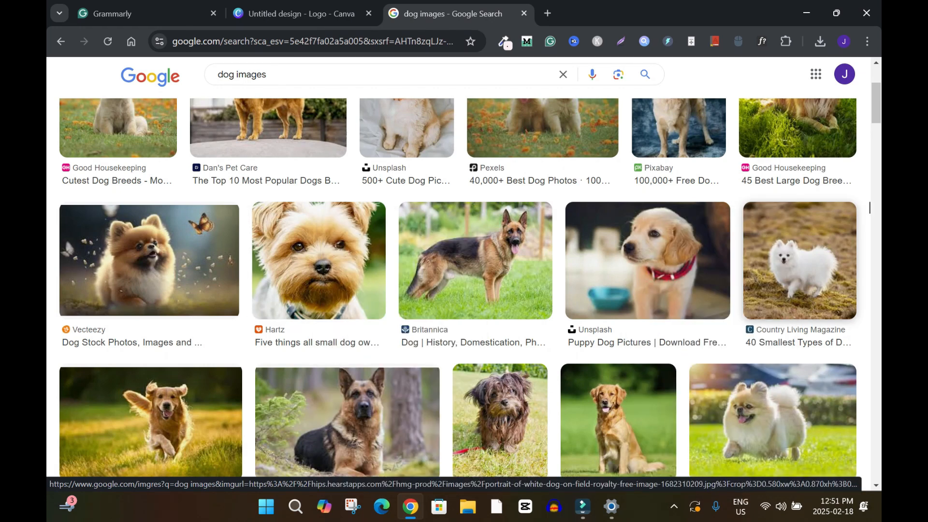
{"action": "right_click", "coordinate": [790, 209]}
{"action": "left_click", "coordinate": [677, 375]}
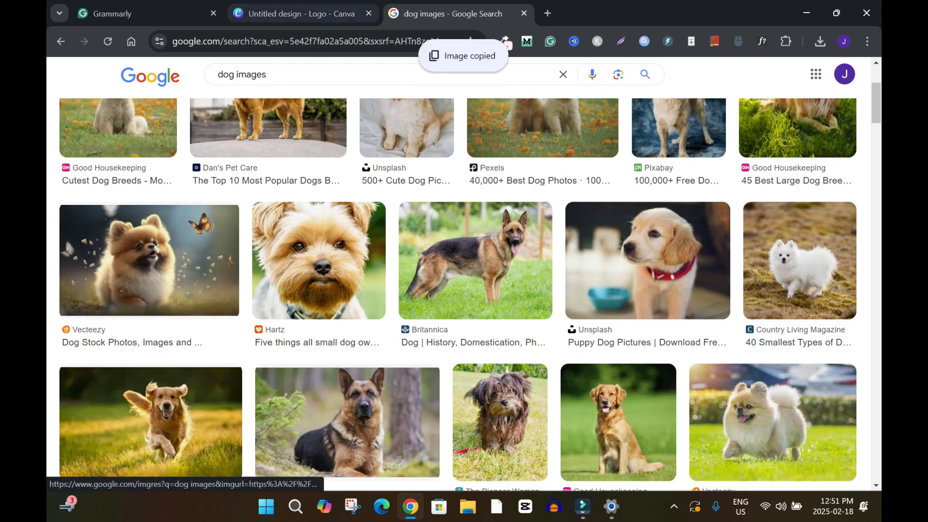
Switch back to the Canva logo design and paste the copied white dog photo onto the page.
{"action": "left_click", "coordinate": [295, 13]}
{"action": "key", "text": "ctrl+v"}
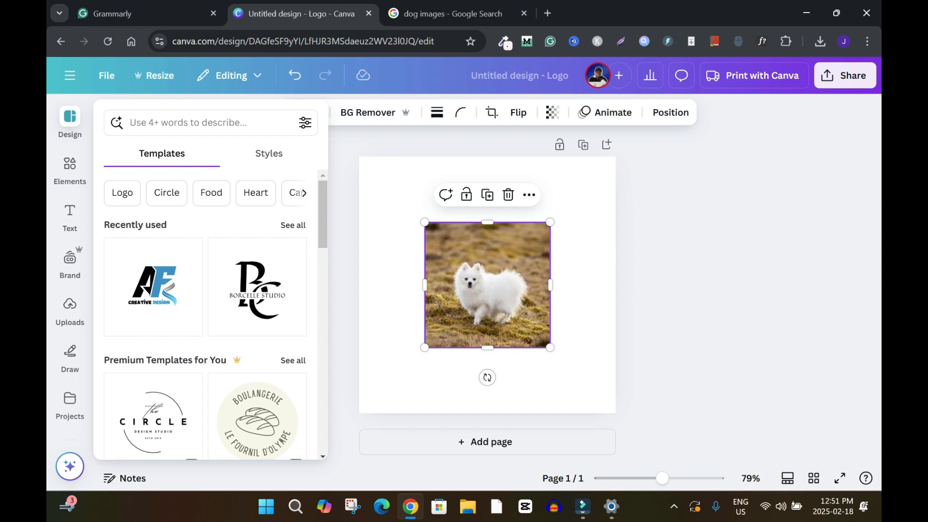
Try setting the dog photo as the page background and undo the change.
{"action": "right_click", "coordinate": [510, 270]}
{"action": "left_click", "coordinate": [547, 414]}
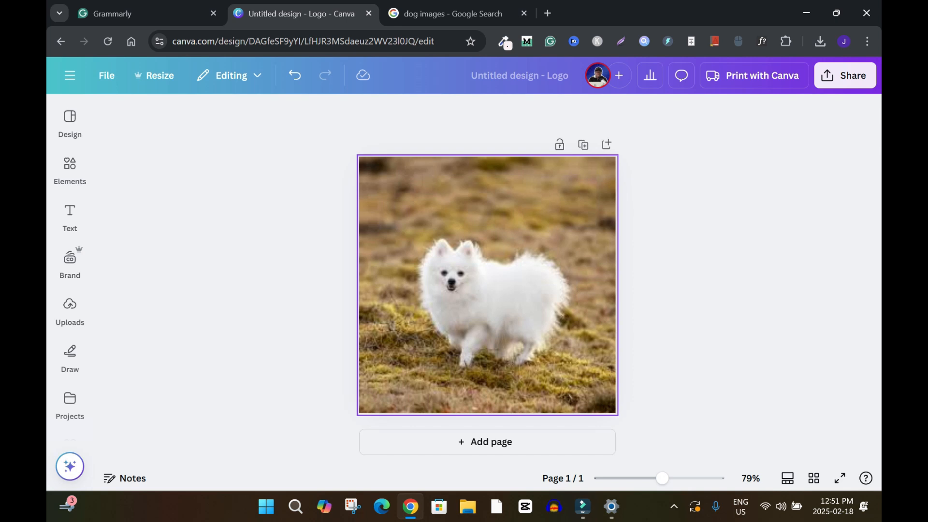
{"action": "left_click", "coordinate": [294, 75]}
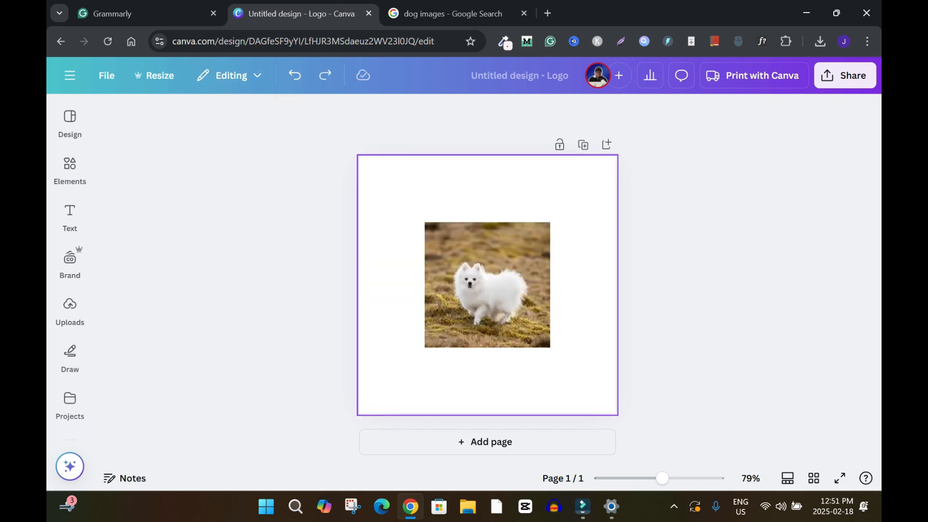
Remove the background from the pasted dog photo and deselect it.
{"action": "left_click", "coordinate": [487, 285]}
{"action": "left_click", "coordinate": [376, 113]}
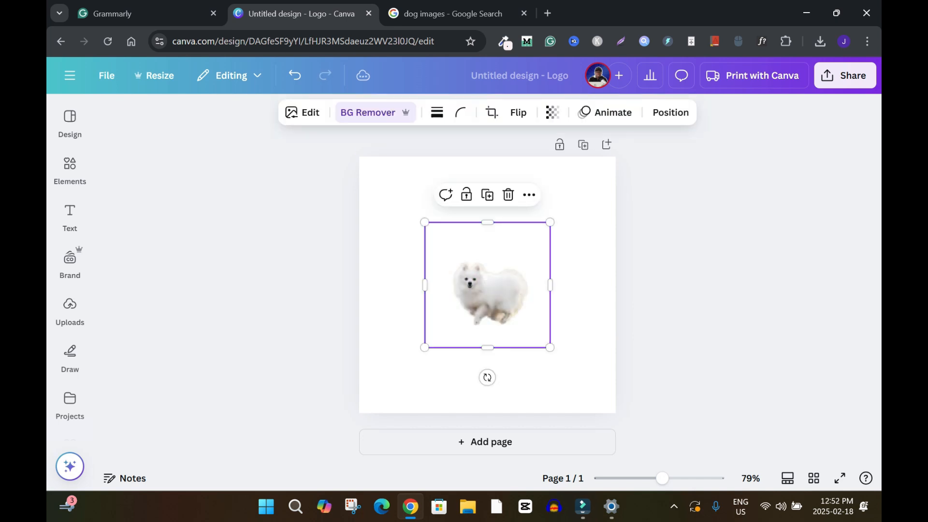
{"action": "left_click_drag", "start_coordinate": [489, 293], "coordinate": [490, 293]}
{"action": "key", "text": "Escape"}
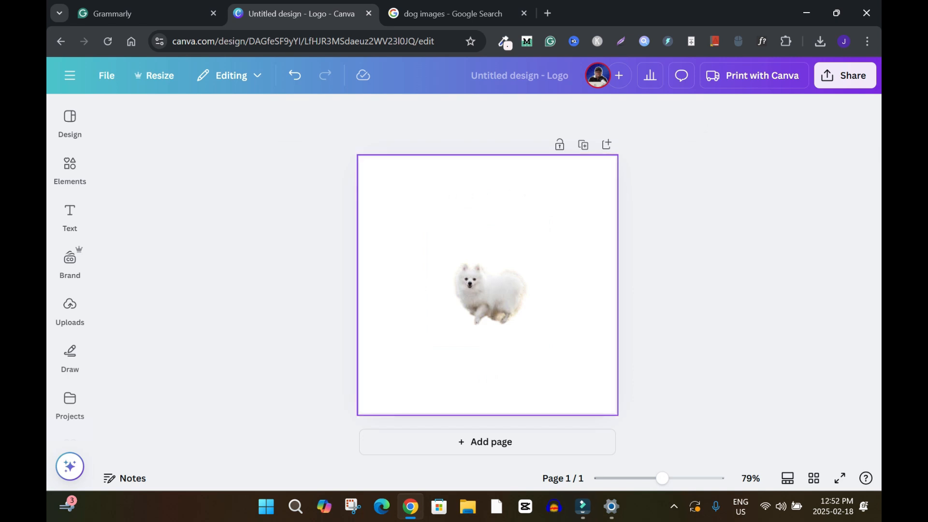
Try solid black and several gradients as the page background, settling on the linear gradient from #000000 to #737373.
{"action": "left_click", "coordinate": [488, 213]}
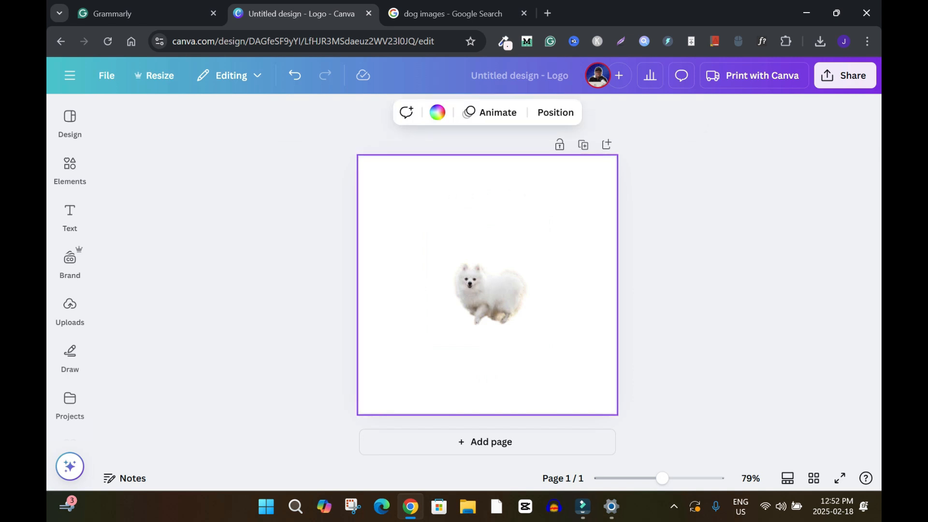
{"action": "left_click", "coordinate": [437, 112]}
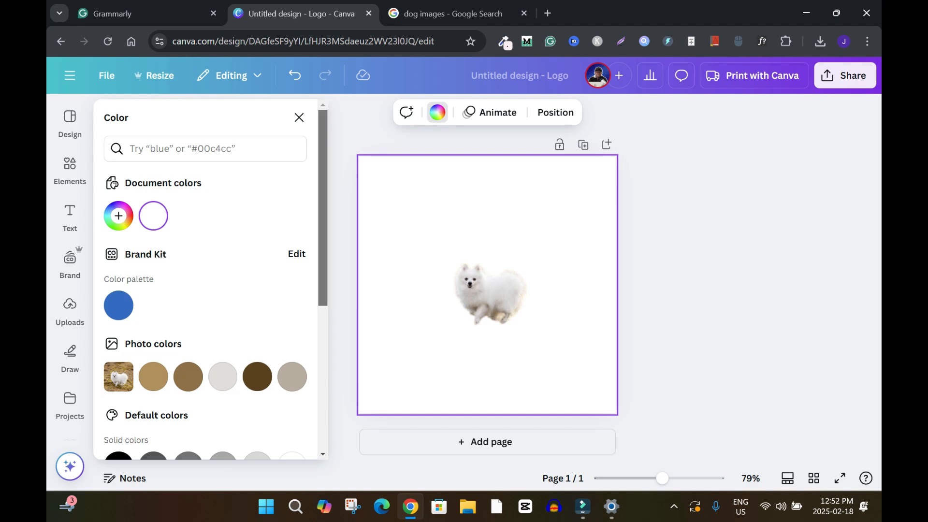
{"action": "scroll", "coordinate": [205, 291], "scroll_direction": "down", "scroll_amount": 3}
{"action": "left_click", "coordinate": [119, 318]}
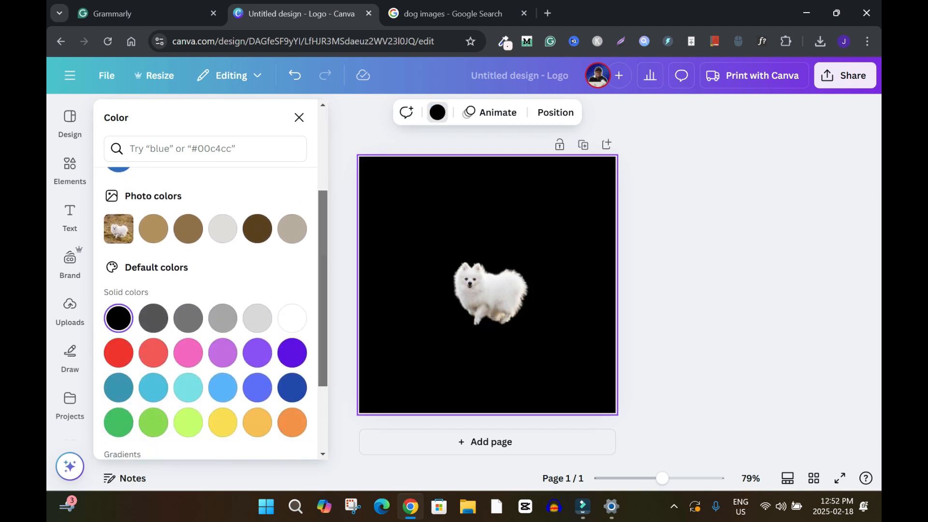
{"action": "scroll", "coordinate": [205, 315], "scroll_direction": "down", "scroll_amount": 2}
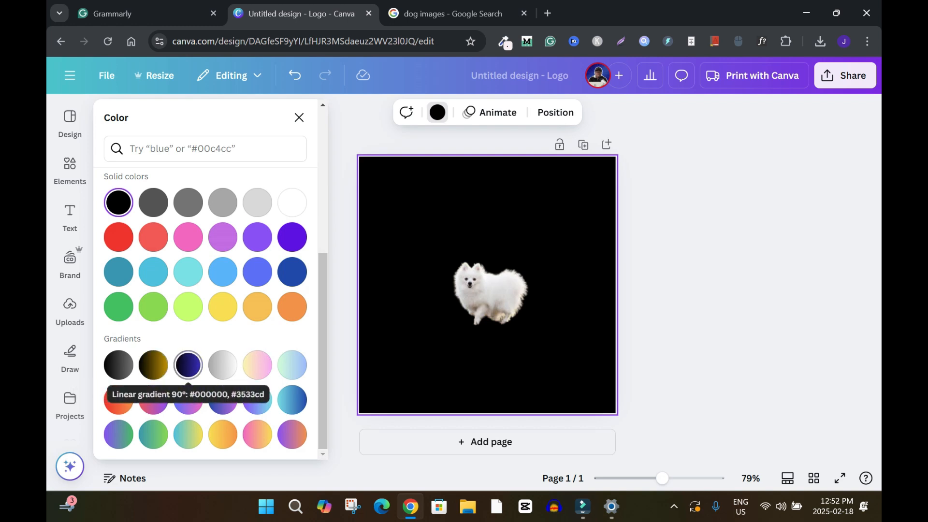
{"action": "left_click", "coordinate": [188, 365]}
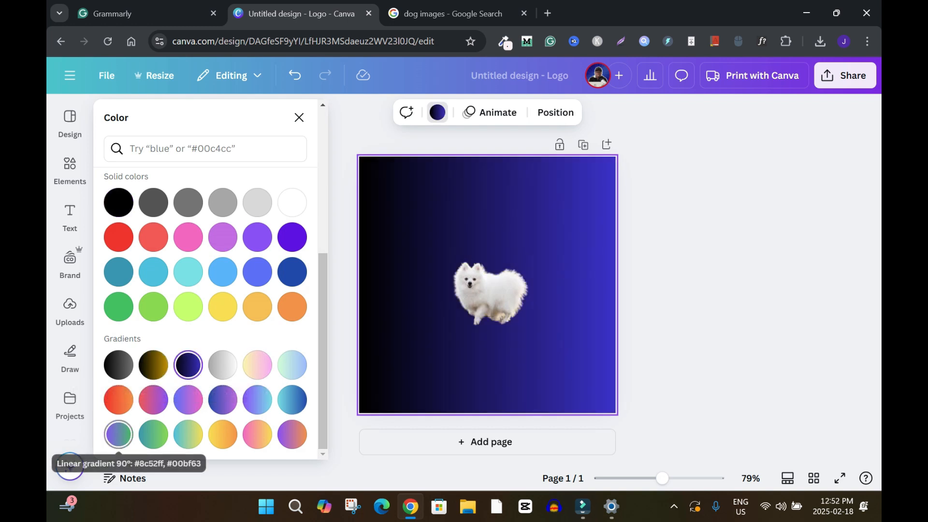
{"action": "left_click", "coordinate": [119, 434]}
{"action": "left_click", "coordinate": [153, 365]}
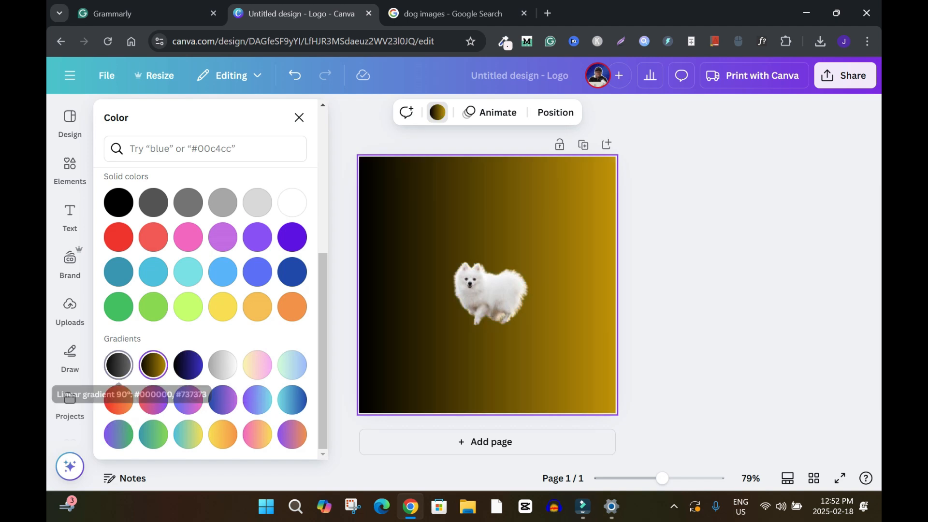
{"action": "left_click", "coordinate": [119, 365]}
Crop the empty space above, below and beside the dog cutout so its frame fits closely.
{"action": "left_click", "coordinate": [491, 294]}
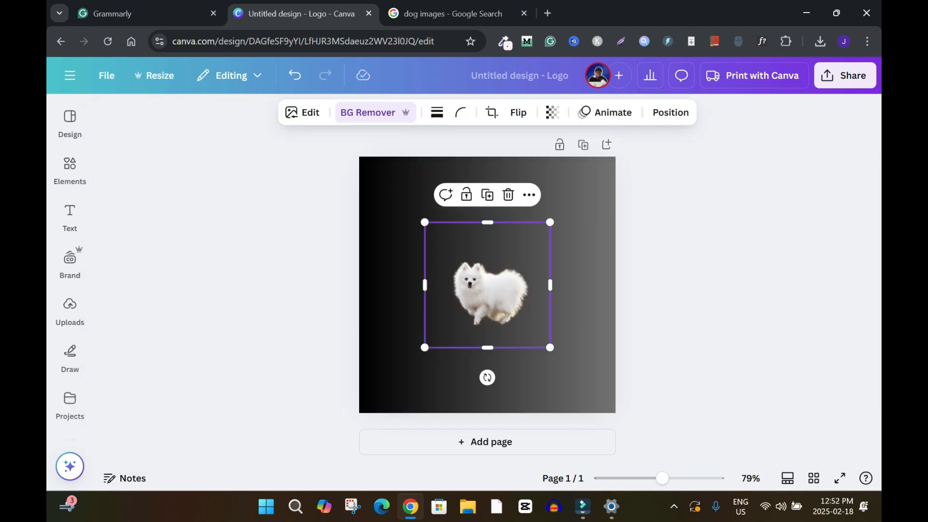
{"action": "left_click_drag", "start_coordinate": [487, 222], "coordinate": [487, 250]}
{"action": "left_click_drag", "start_coordinate": [488, 348], "coordinate": [488, 336]}
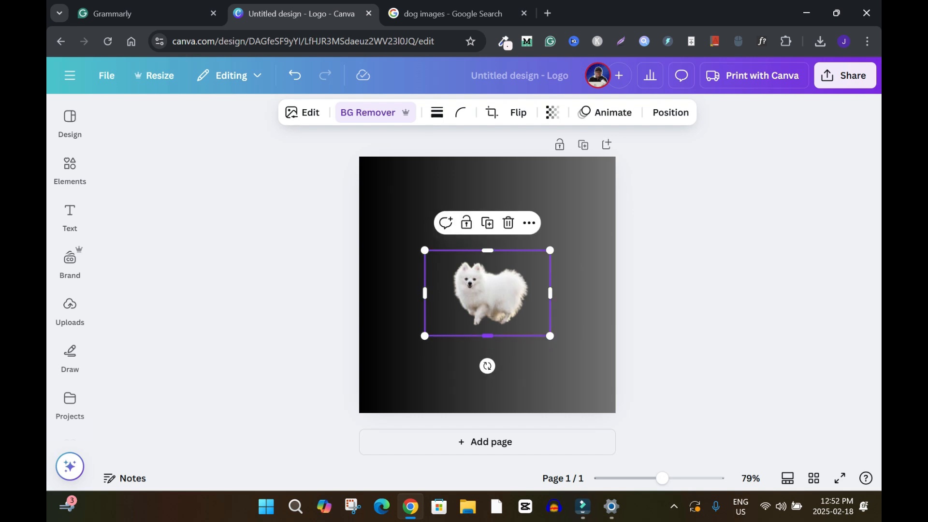
{"action": "left_click_drag", "start_coordinate": [425, 293], "coordinate": [445, 293]}
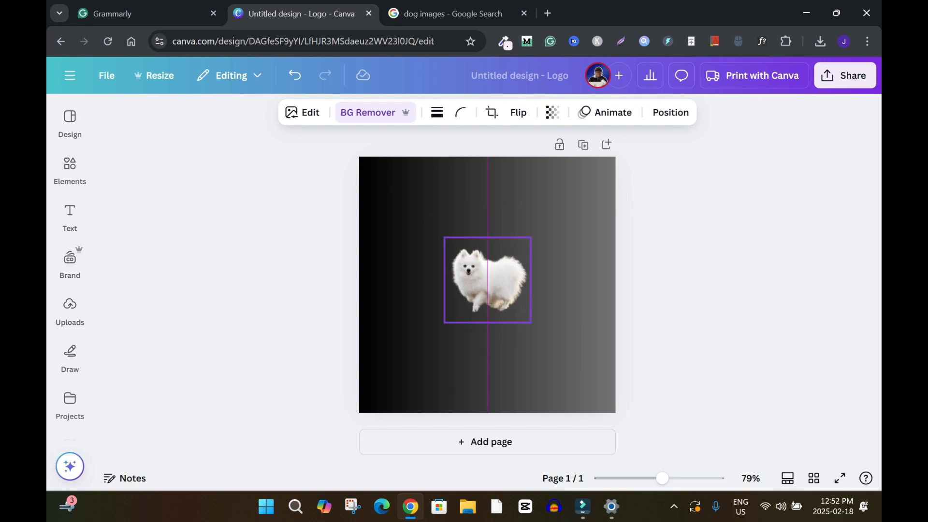
Enlarge the cropped dog image and centre it on the page.
{"action": "left_click_drag", "start_coordinate": [488, 280], "coordinate": [488, 285]}
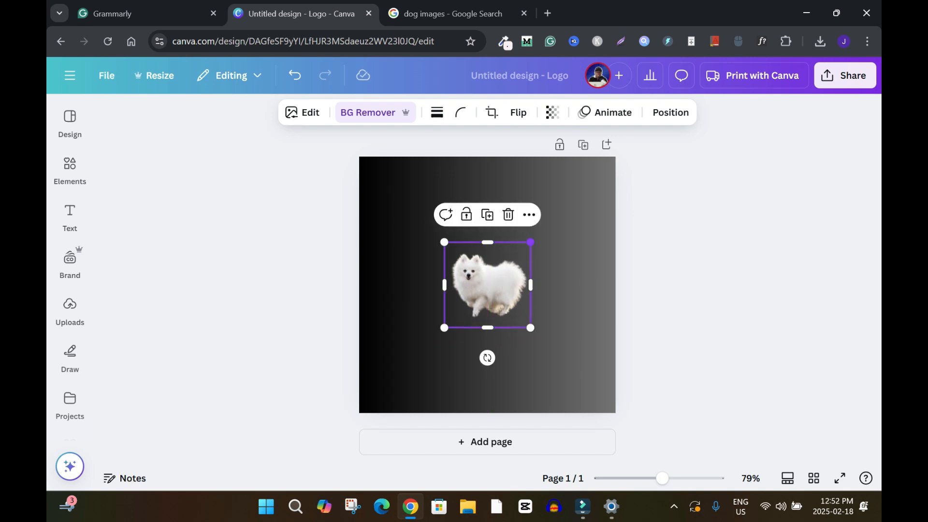
{"action": "left_click_drag", "start_coordinate": [532, 242], "coordinate": [560, 211]}
{"action": "left_click_drag", "start_coordinate": [501, 270], "coordinate": [488, 285]}
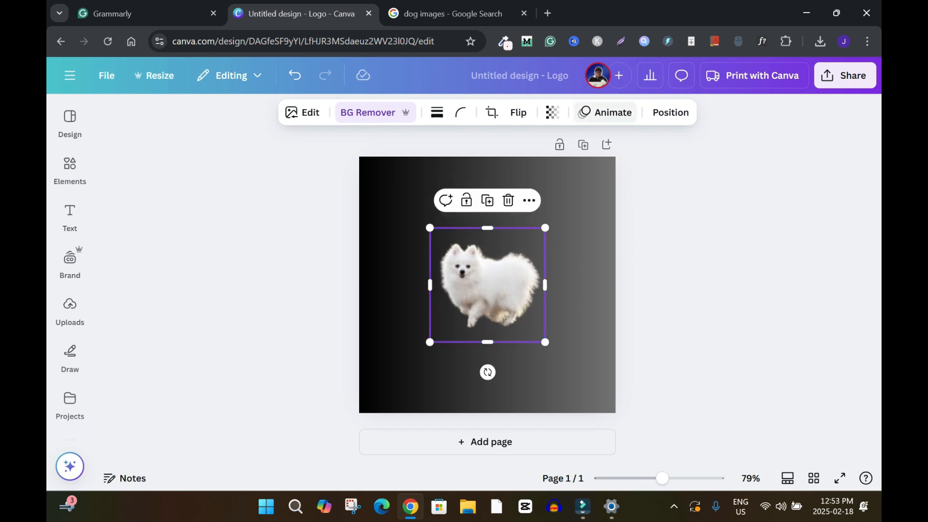
Add a shadow effect to the dog image, trying #FFFFFF as its colour before choosing red #E70000.
{"action": "left_click", "coordinate": [303, 113]}
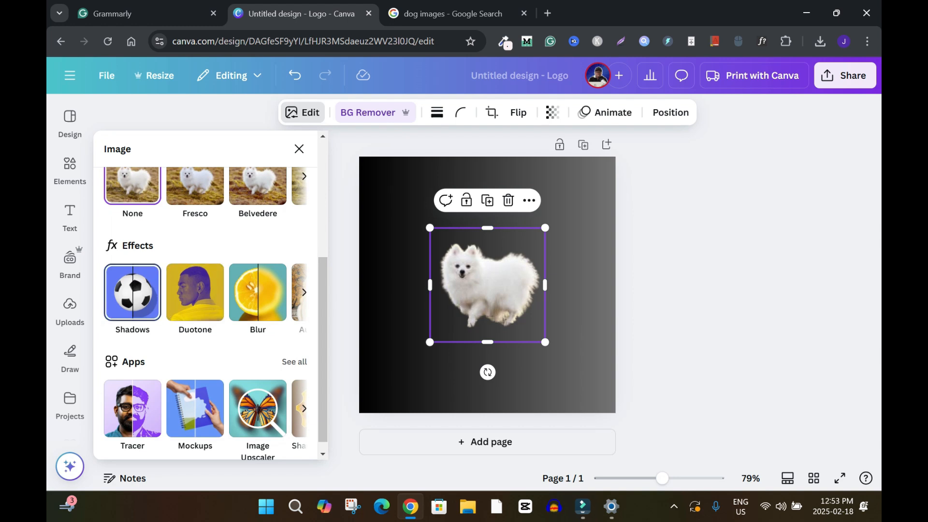
{"action": "left_click", "coordinate": [132, 292]}
{"action": "scroll", "coordinate": [208, 309], "scroll_direction": "down", "scroll_amount": 5}
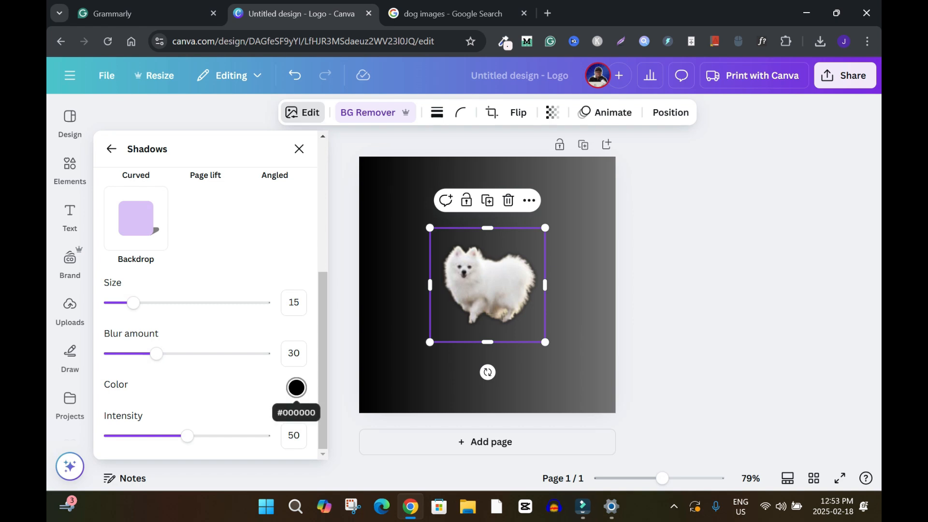
{"action": "left_click", "coordinate": [296, 387]}
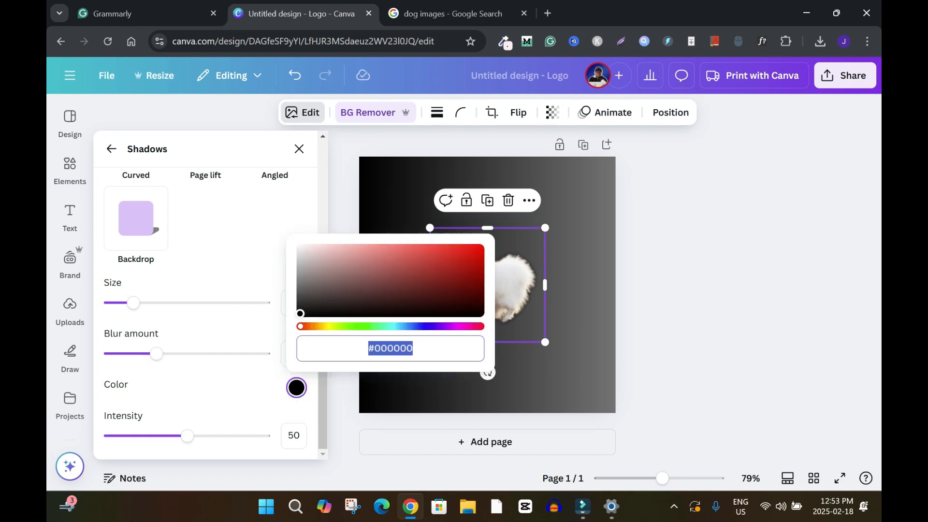
{"action": "type", "text": "#FFFFFF"}
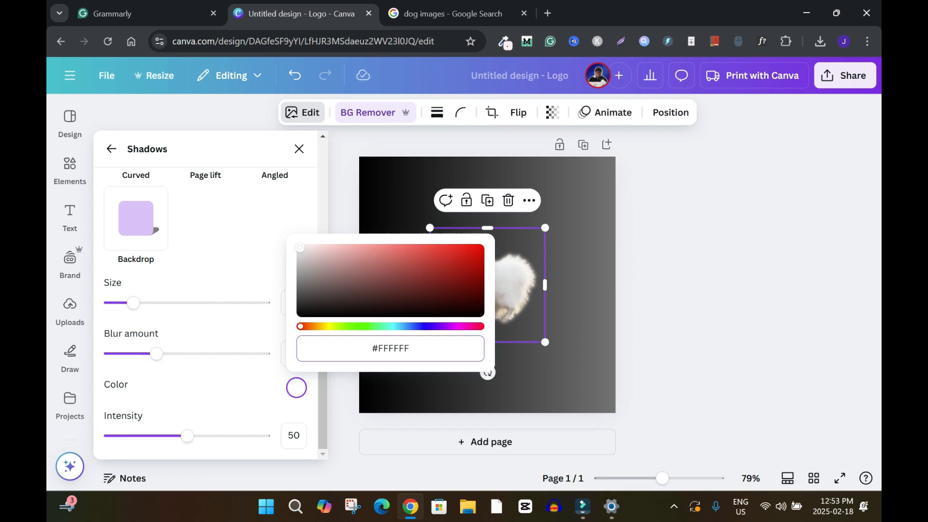
{"action": "left_click", "coordinate": [480, 250]}
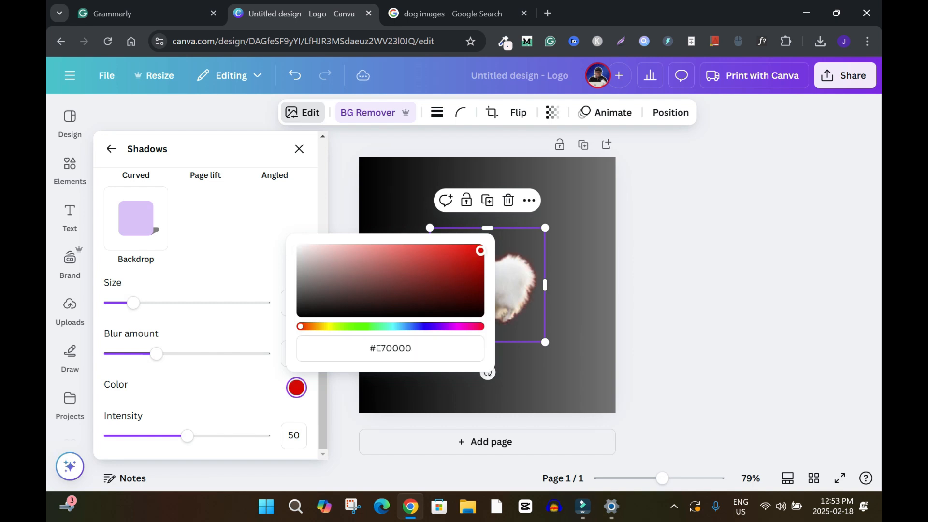
{"action": "key", "text": "Escape"}
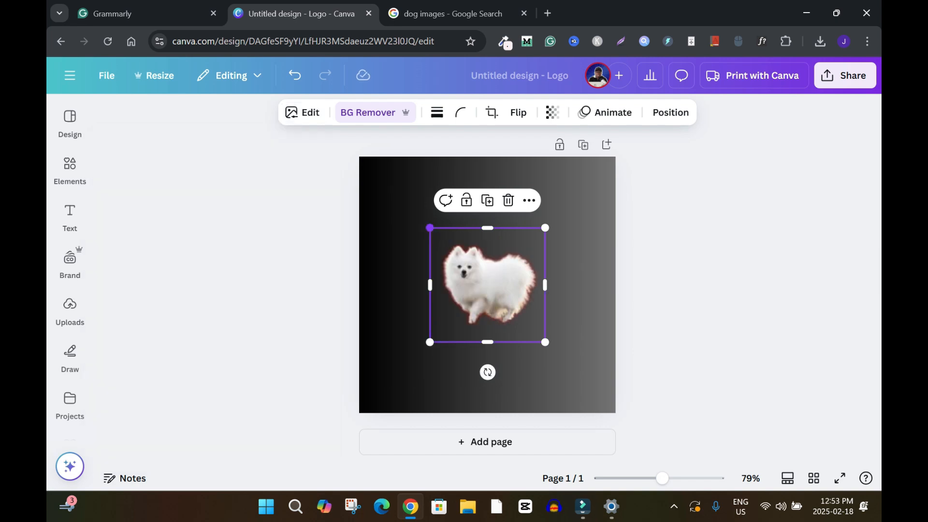
Change the dog image's shadow colour to near-white #F3F3F3 and close the image settings.
{"action": "left_click", "coordinate": [303, 112]}
{"action": "scroll", "coordinate": [203, 300], "scroll_direction": "down", "scroll_amount": 5}
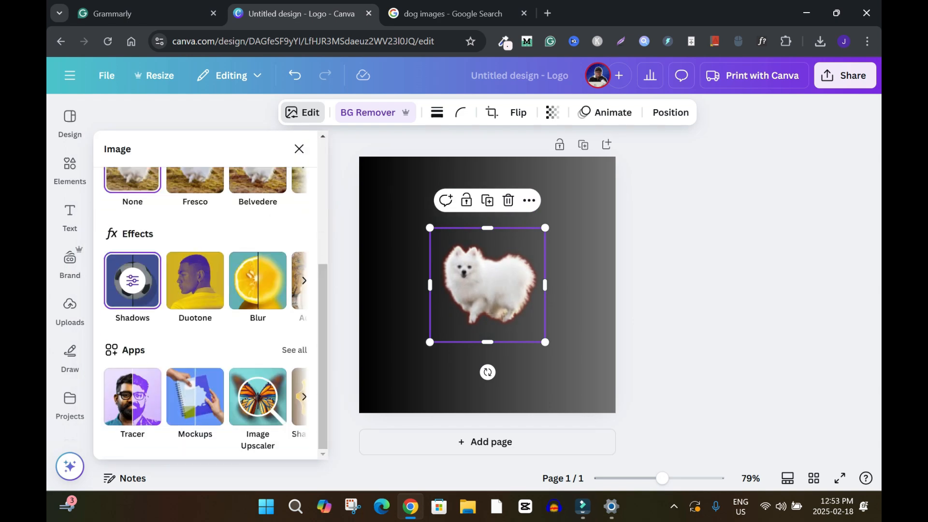
{"action": "left_click", "coordinate": [132, 281]}
{"action": "scroll", "coordinate": [132, 291], "scroll_direction": "down", "scroll_amount": 5}
{"action": "left_click", "coordinate": [297, 388]}
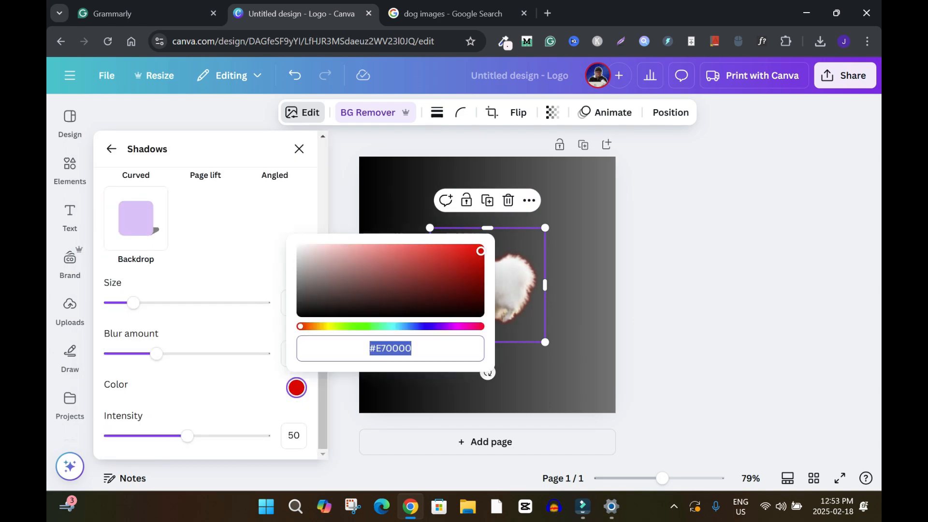
{"action": "left_click", "coordinate": [301, 327]}
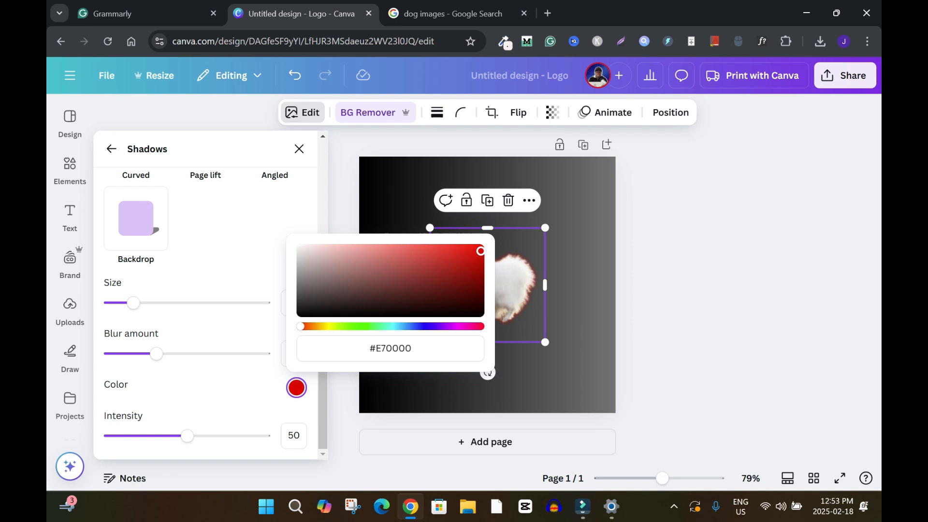
{"action": "left_click_drag", "start_coordinate": [480, 251], "coordinate": [301, 248]}
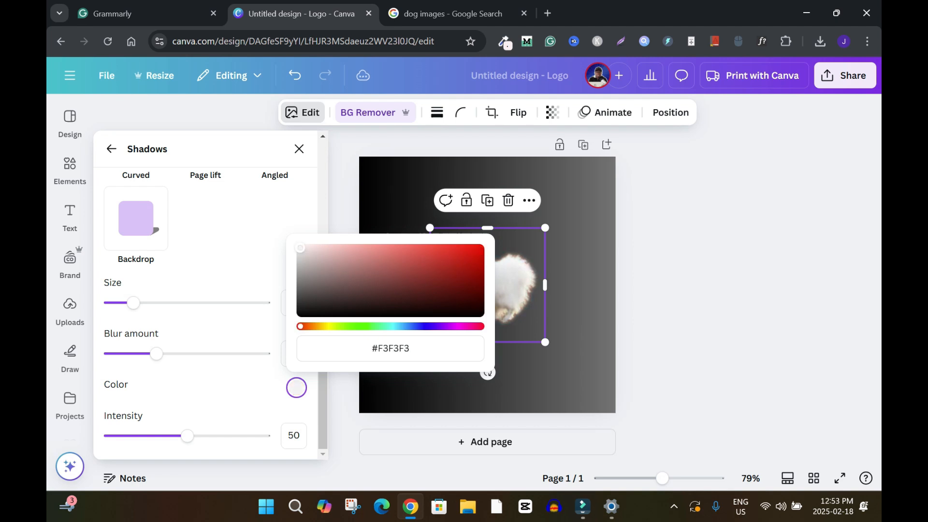
{"action": "left_click", "coordinate": [300, 149]}
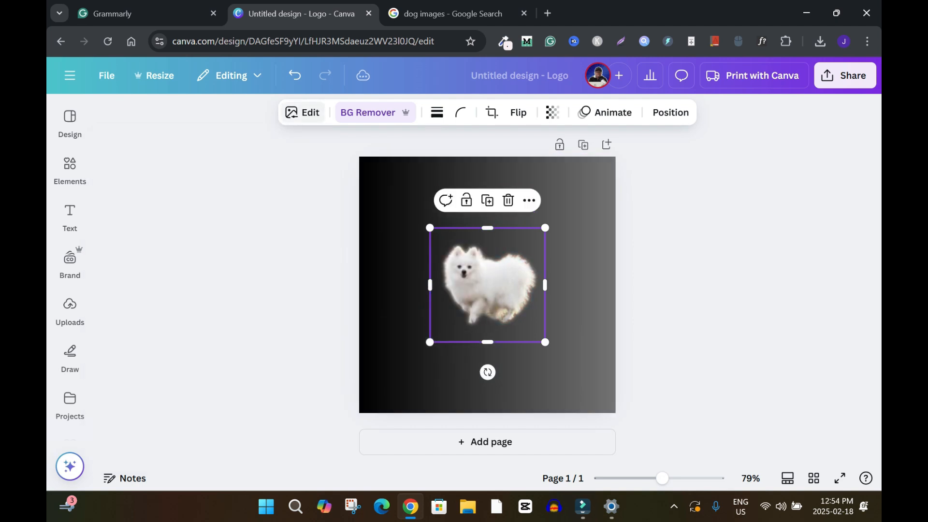
Set the dog image's shadow colour to #FFFFFF, with intensity 100, blur amount 0 and size 5.
{"action": "left_click", "coordinate": [302, 113]}
{"action": "left_click", "coordinate": [296, 387]}
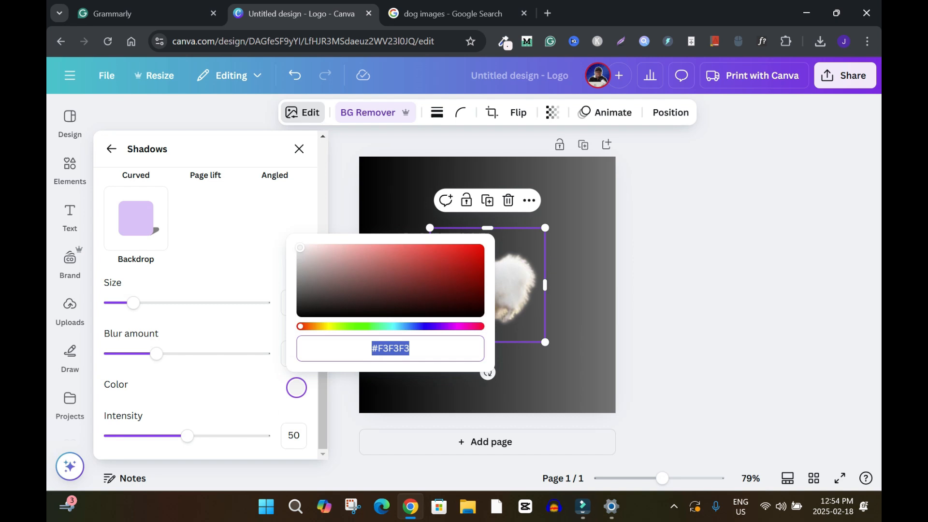
{"action": "left_click_drag", "start_coordinate": [300, 248], "coordinate": [296, 245]}
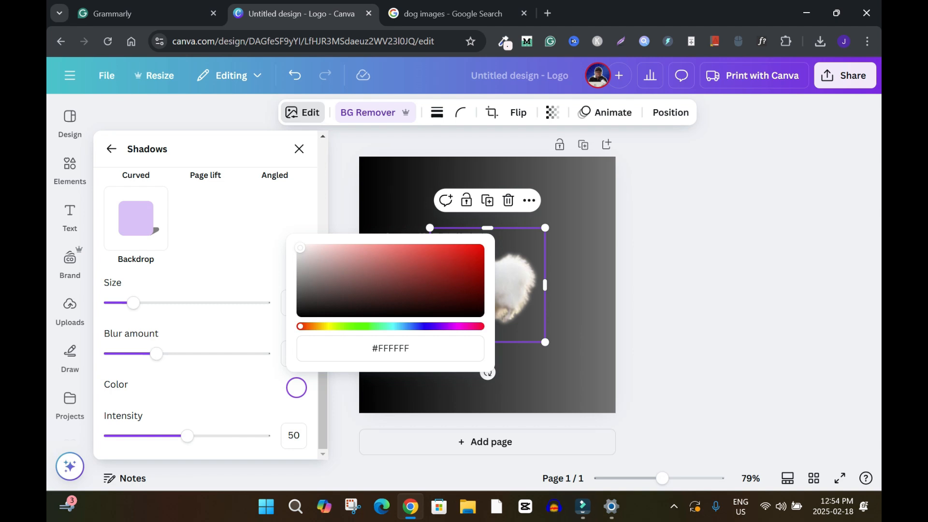
{"action": "left_click", "coordinate": [187, 436]}
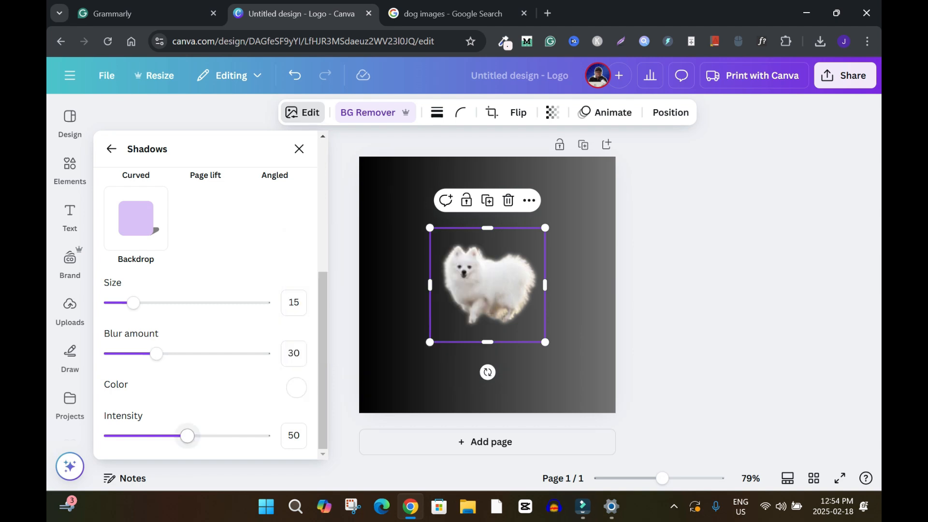
{"action": "left_click_drag", "start_coordinate": [188, 436], "coordinate": [264, 436]}
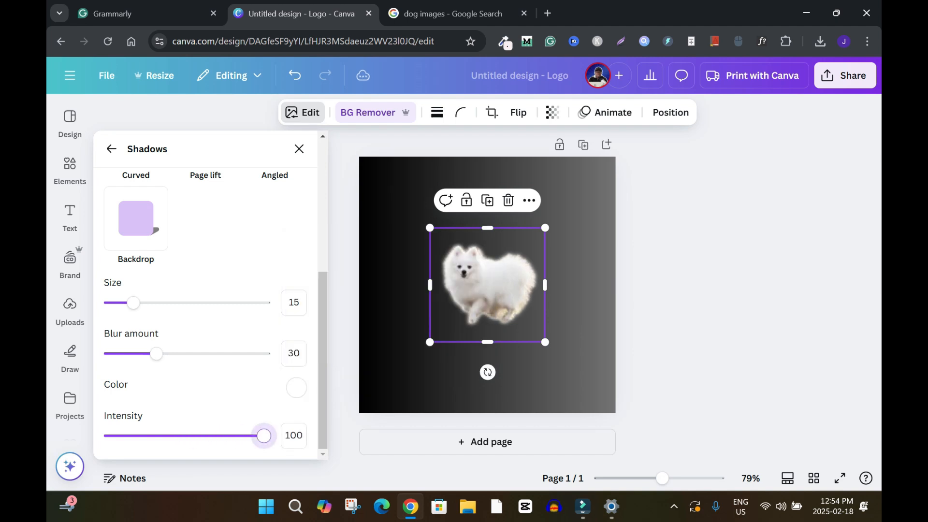
{"action": "left_click_drag", "start_coordinate": [157, 353], "coordinate": [110, 353]}
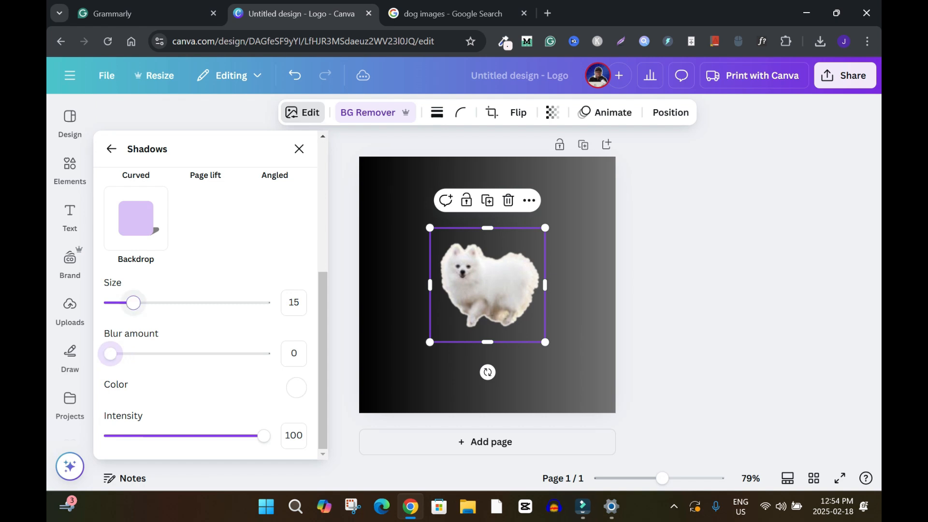
{"action": "mouse_move", "coordinate": [133, 303]}
{"action": "left_mouse_down"}
{"action": "mouse_move", "coordinate": [179, 303]}
{"action": "mouse_move", "coordinate": [110, 302]}
{"action": "mouse_move", "coordinate": [118, 303]}
{"action": "left_mouse_up"}
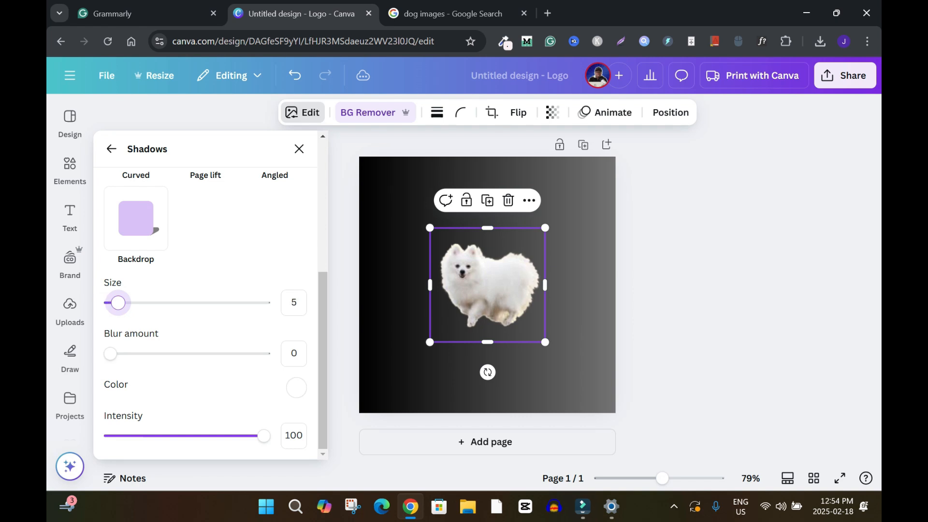
{"action": "key", "text": "Escape"}
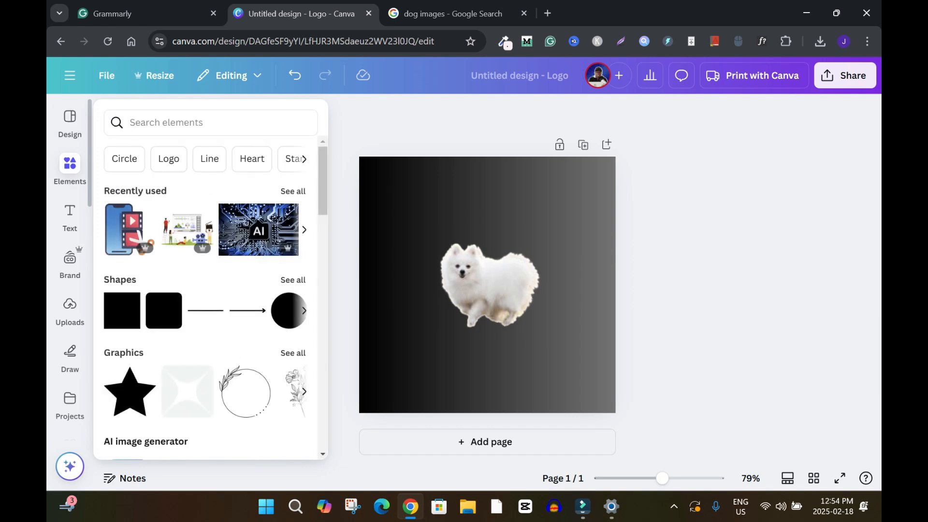
Search the design elements for "grass".
{"action": "left_click", "coordinate": [70, 169]}
{"action": "left_click", "coordinate": [201, 120]}
{"action": "type", "text": "grass"}
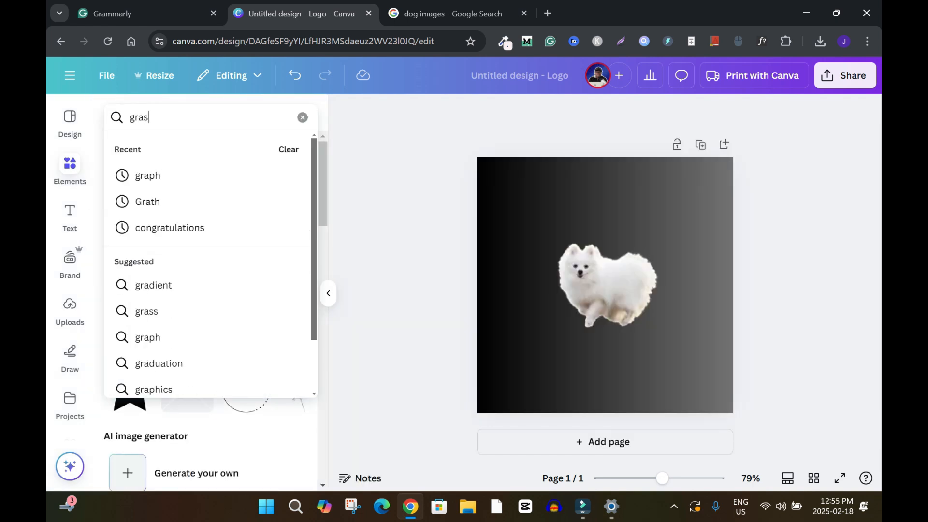
{"action": "key", "text": "Return"}
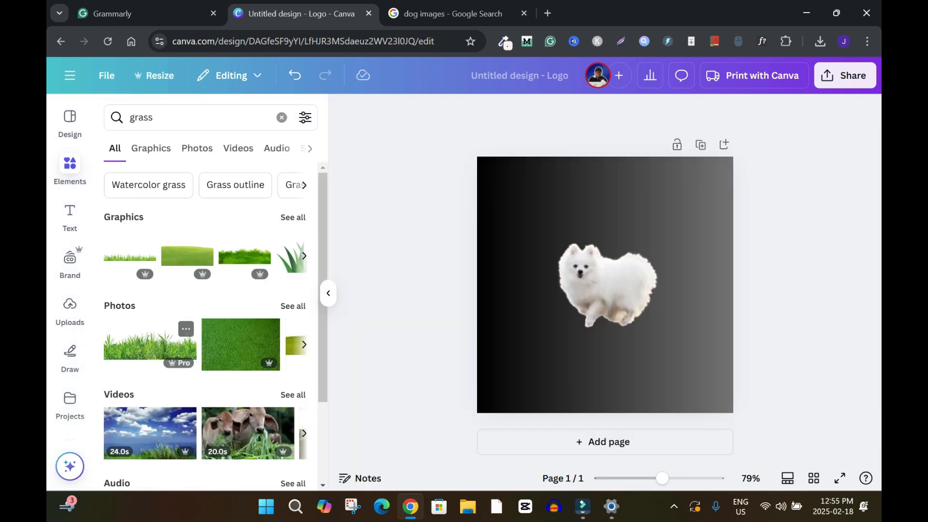
Add the transparent grass strip photo over the dog's feet and stretch it across the full page width.
{"action": "left_click", "coordinate": [145, 346]}
{"action": "left_click_drag", "start_coordinate": [605, 290], "coordinate": [604, 334]}
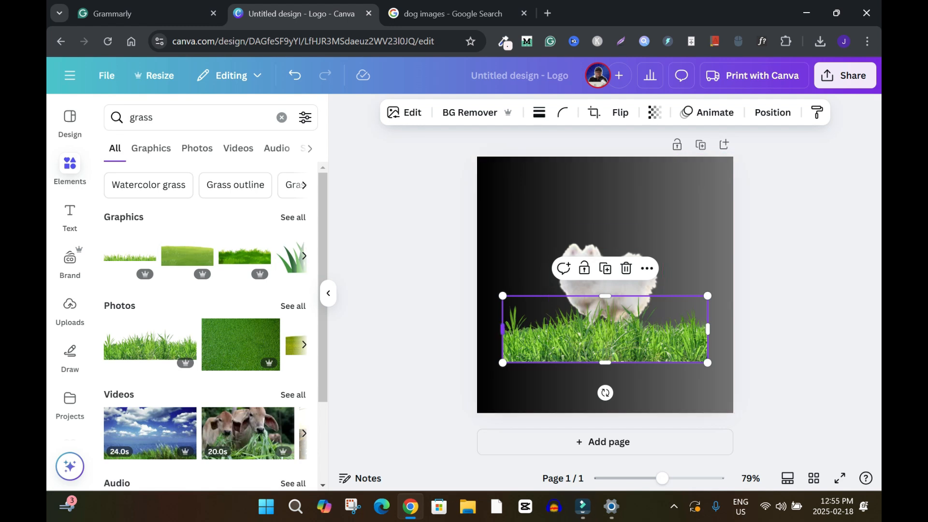
{"action": "left_click_drag", "start_coordinate": [503, 329], "coordinate": [477, 329]}
{"action": "left_click_drag", "start_coordinate": [707, 330], "coordinate": [734, 330]}
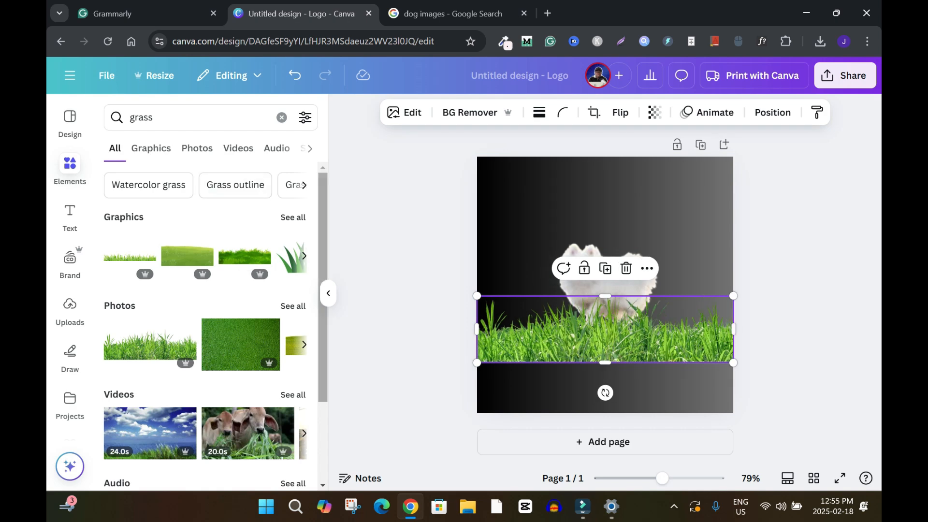
Search the elements for "free grass" and browse the graphics for a grass image that needs no Pro plan.
{"action": "scroll", "coordinate": [211, 324], "scroll_direction": "down", "scroll_amount": 1}
{"action": "scroll", "coordinate": [210, 324], "scroll_direction": "up", "scroll_amount": 1}
{"action": "left_click", "coordinate": [129, 117]}
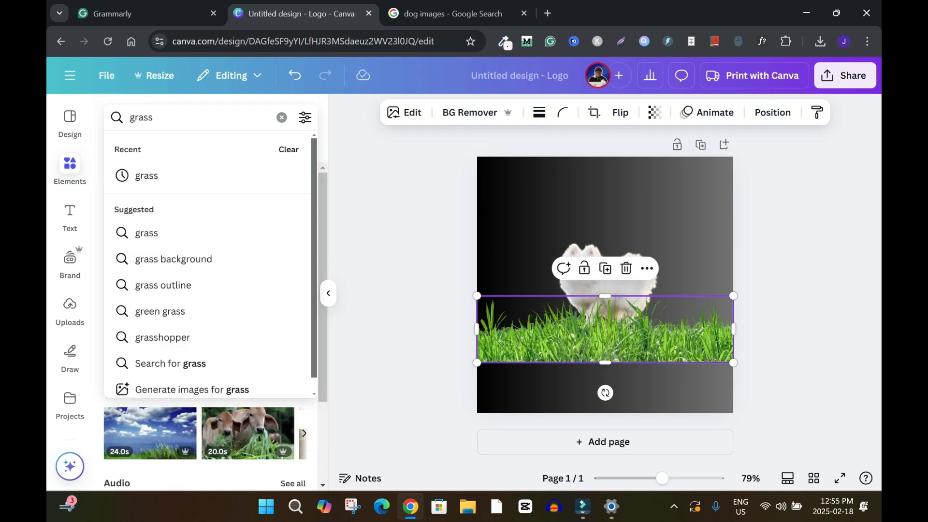
{"action": "type", "text": "free"}
{"action": "key", "text": "Return"}
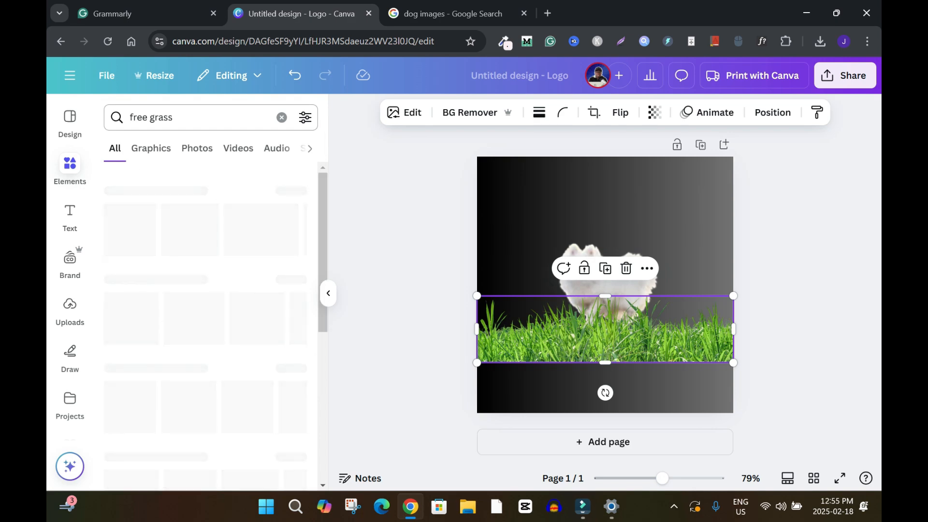
{"action": "scroll", "coordinate": [211, 324], "scroll_direction": "down", "scroll_amount": 2}
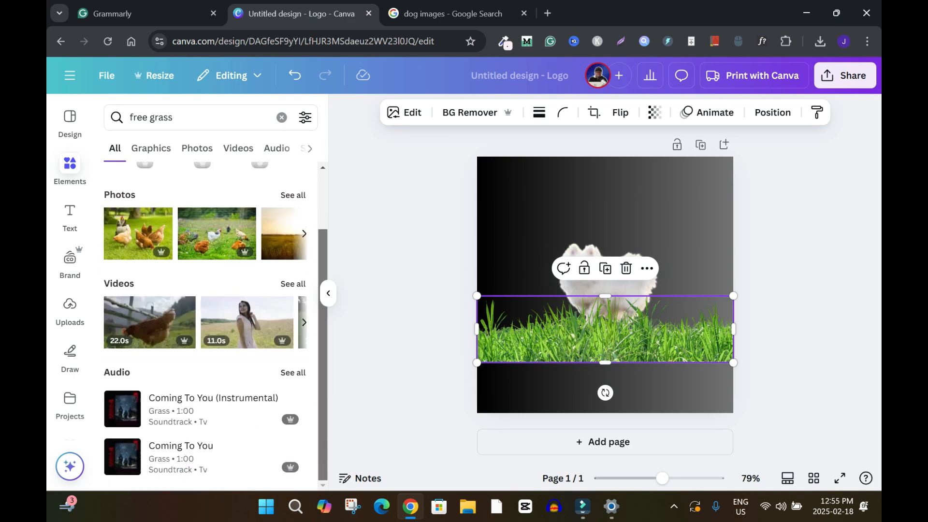
{"action": "scroll", "coordinate": [211, 324], "scroll_direction": "up", "scroll_amount": 2}
{"action": "left_click", "coordinate": [292, 181]}
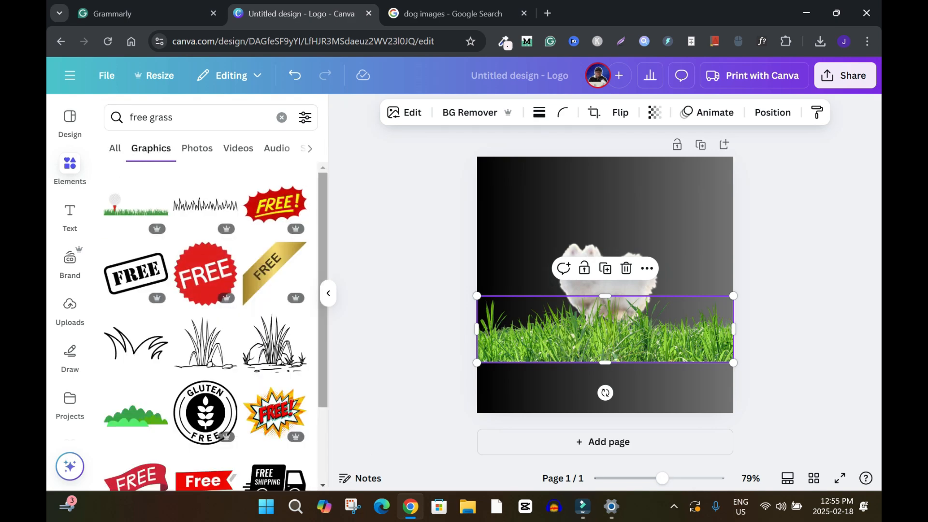
{"action": "scroll", "coordinate": [210, 324], "scroll_direction": "down", "scroll_amount": 6}
{"action": "scroll", "coordinate": [210, 327], "scroll_direction": "down", "scroll_amount": 8}
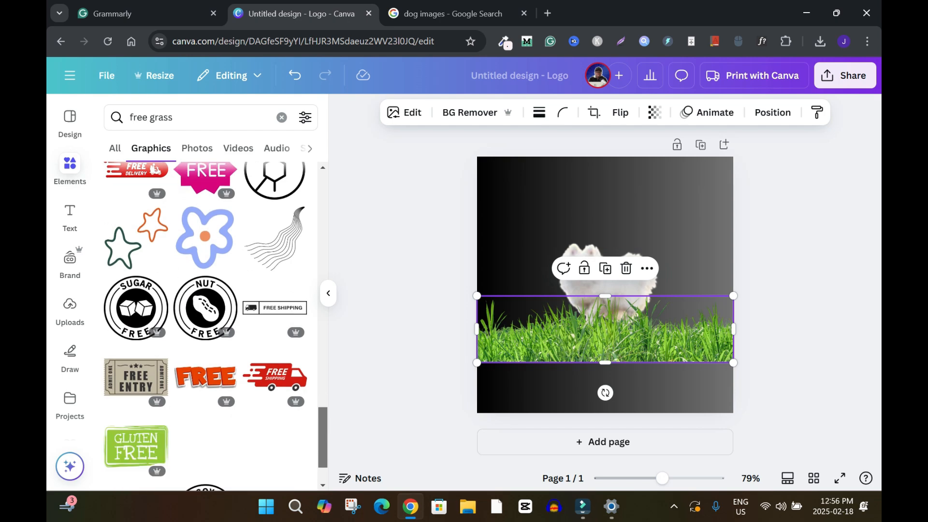
{"action": "left_click_drag", "start_coordinate": [322, 362], "coordinate": [323, 196]}
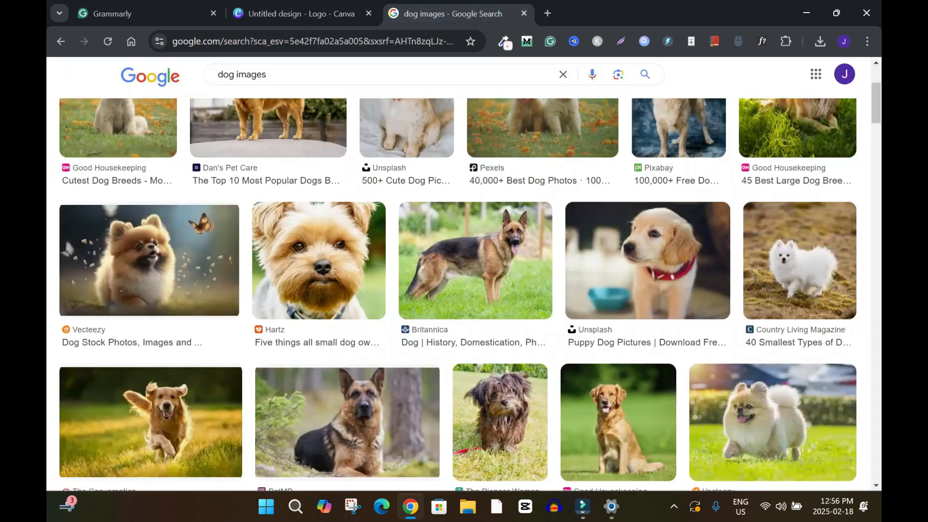
Search Google Images for "grass" as an alternative source, return to the Canva design and deselect the grass strip.
{"action": "left_click", "coordinate": [450, 14]}
{"action": "triple_click", "coordinate": [236, 75]}
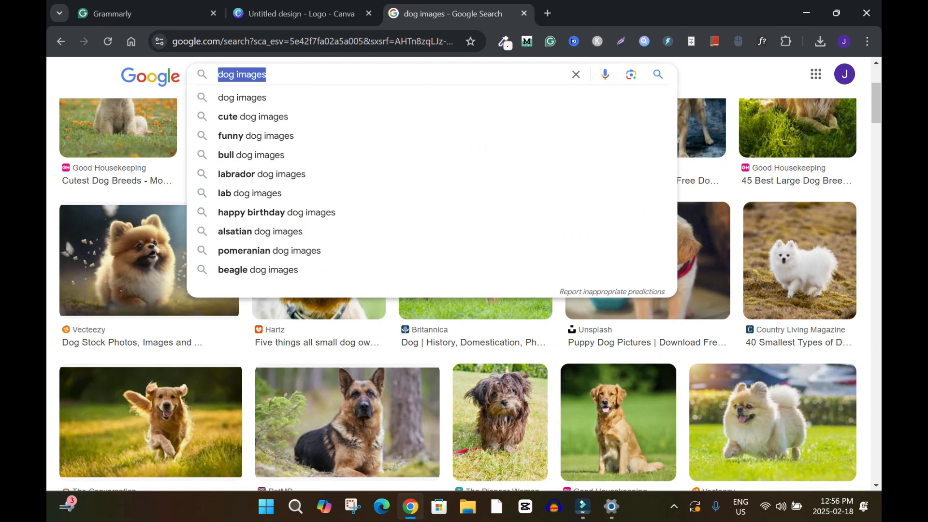
{"action": "type", "text": "grass"}
{"action": "key", "text": "Return"}
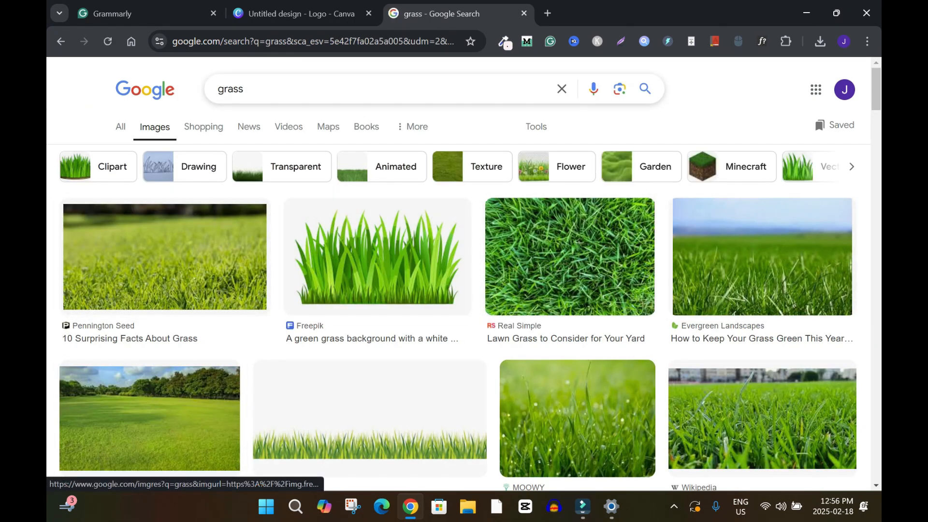
{"action": "left_click", "coordinate": [302, 13]}
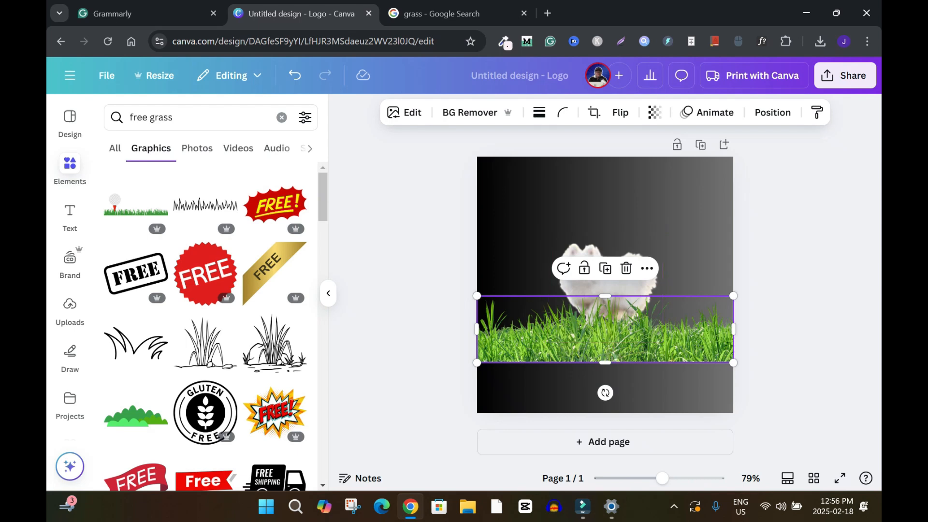
{"action": "key", "text": "Escape"}
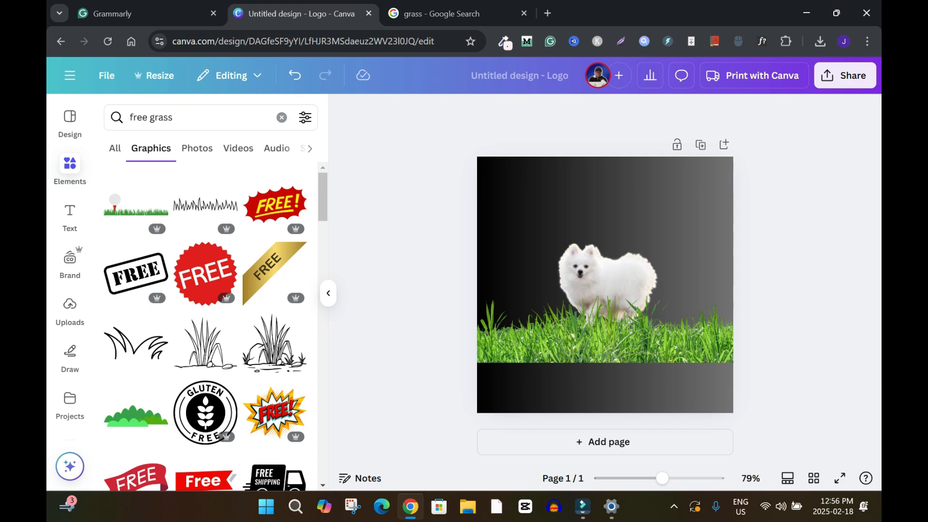
Try enlarging the grass strip so it fills the page down to its lower edge, and undo the change.
{"action": "left_click_drag", "start_coordinate": [605, 329], "coordinate": [606, 379]}
{"action": "left_click_drag", "start_coordinate": [606, 347], "coordinate": [605, 280]}
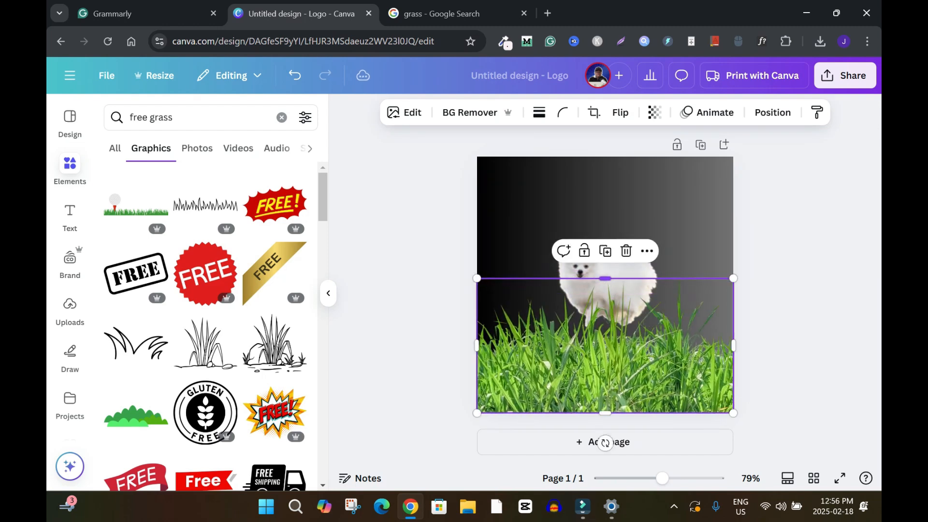
{"action": "left_click", "coordinate": [294, 75]}
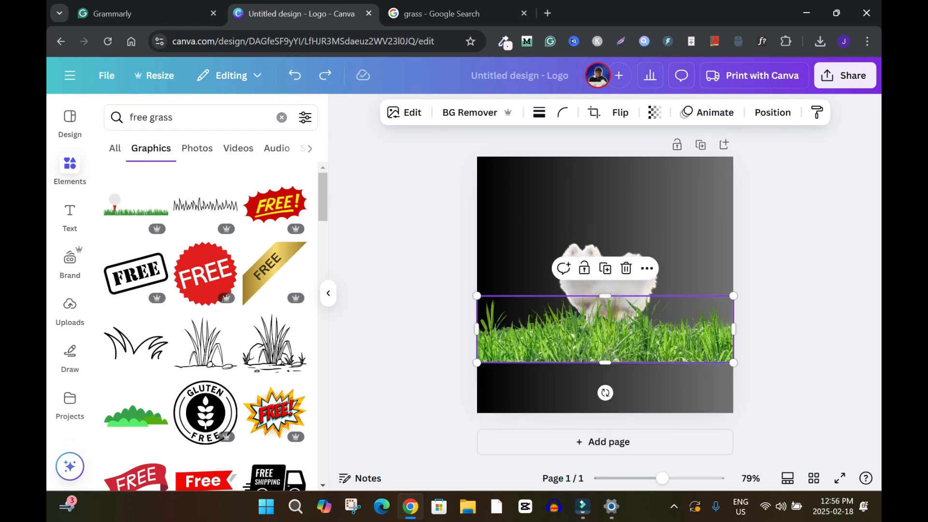
{"action": "key", "text": "Escape"}
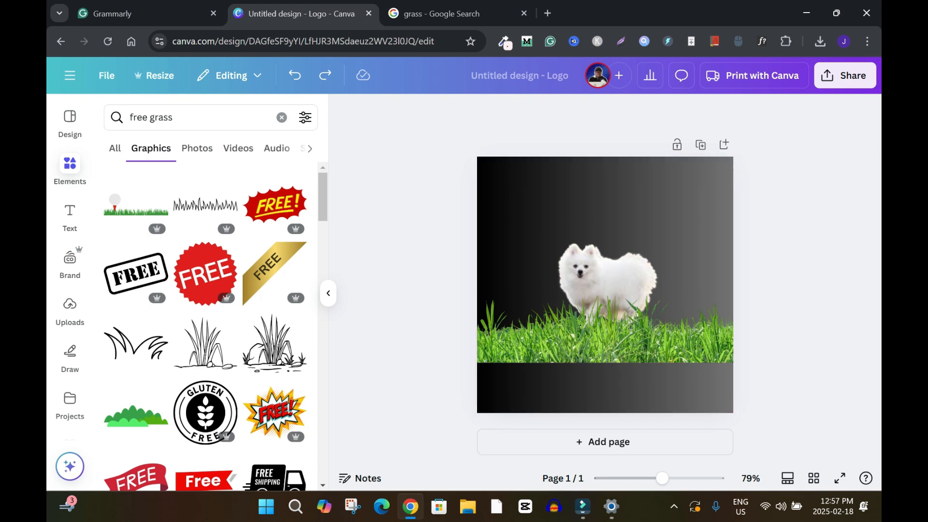
Add a heading reading "The Pet Lab." and place it centred above the dog.
{"action": "left_click", "coordinate": [69, 215]}
{"action": "left_click", "coordinate": [178, 304]}
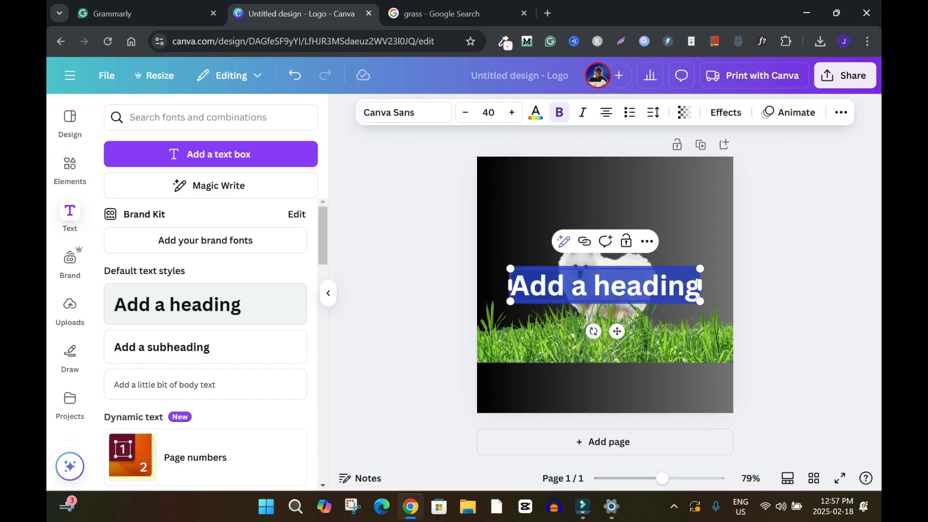
{"action": "type", "text": "The Pet"}
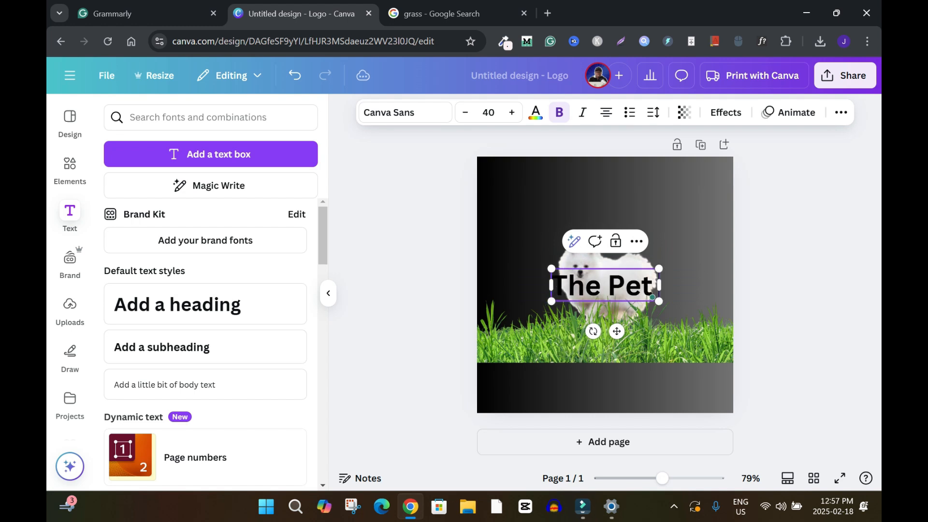
{"action": "type", "text": " Lab."}
{"action": "key", "text": "Escape"}
{"action": "left_click", "coordinate": [605, 285]}
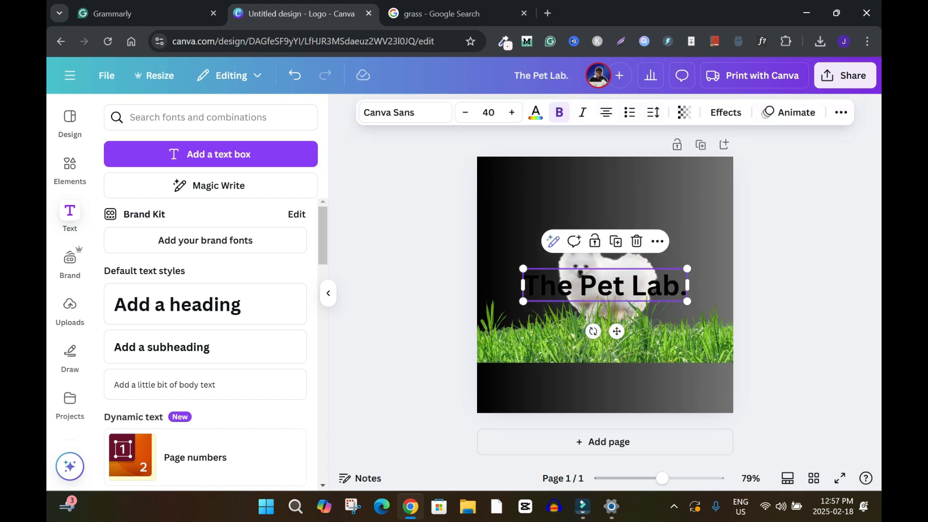
{"action": "left_click_drag", "start_coordinate": [605, 286], "coordinate": [605, 198]}
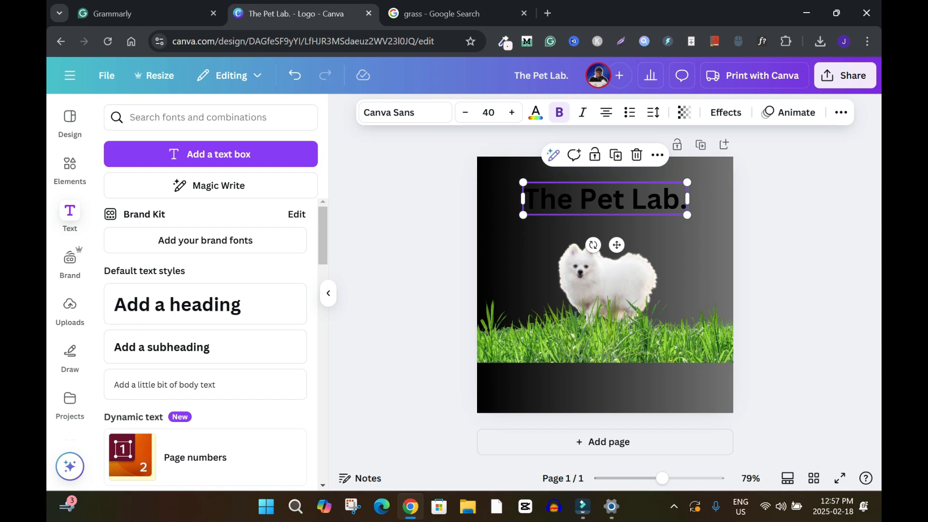
Apply the Outline text effect to the heading and make the outline white.
{"action": "left_click", "coordinate": [725, 112]}
{"action": "left_click", "coordinate": [276, 271]}
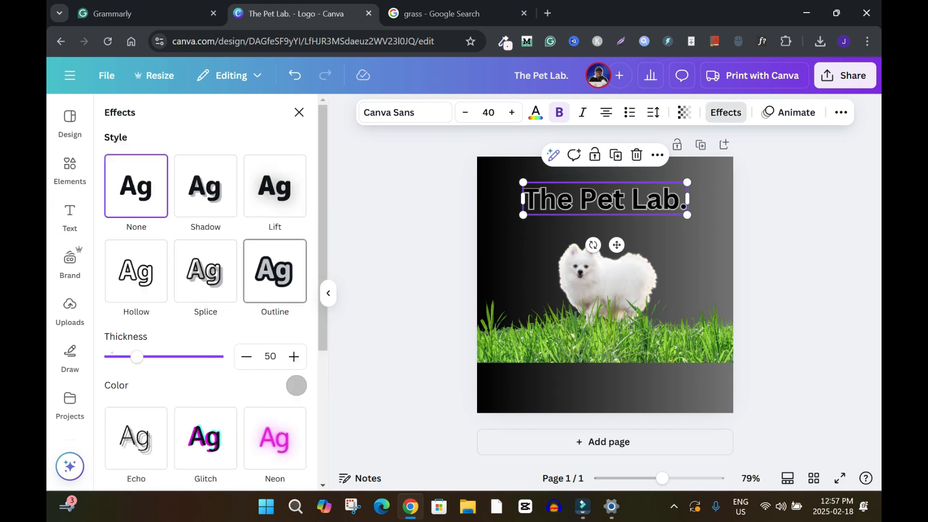
{"action": "left_click", "coordinate": [297, 385]}
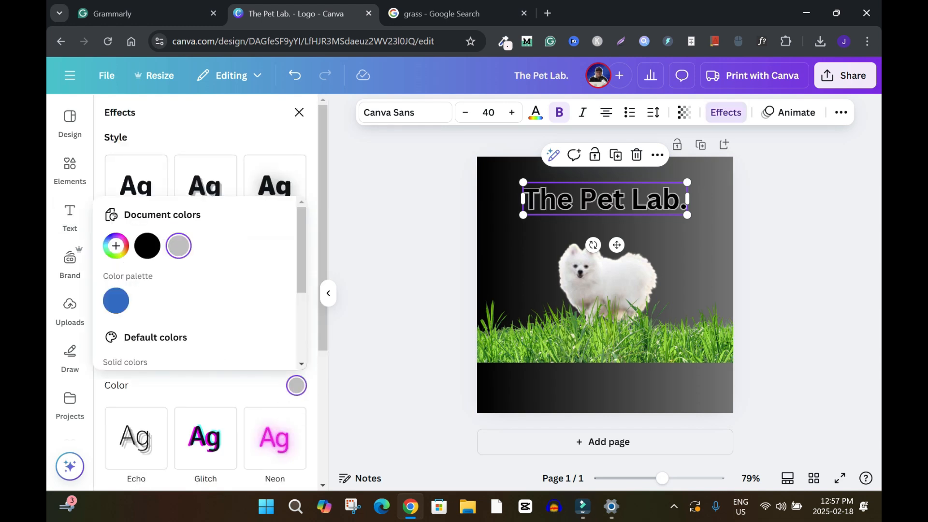
{"action": "left_click_drag", "start_coordinate": [301, 248], "coordinate": [301, 314]}
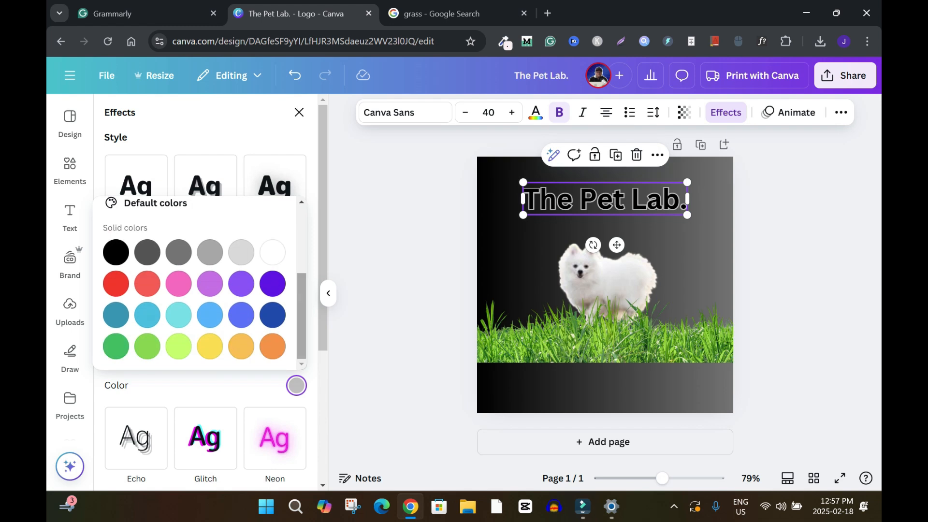
{"action": "left_click", "coordinate": [272, 252]}
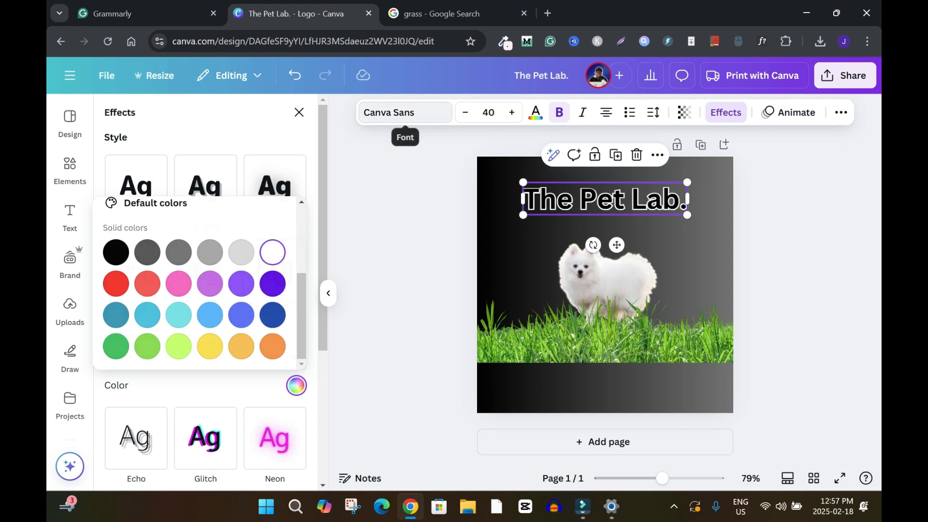
Change the heading's font to Alfa Slab One and close the font list.
{"action": "left_click", "coordinate": [405, 112]}
{"action": "scroll", "coordinate": [211, 319], "scroll_direction": "down", "scroll_amount": 2}
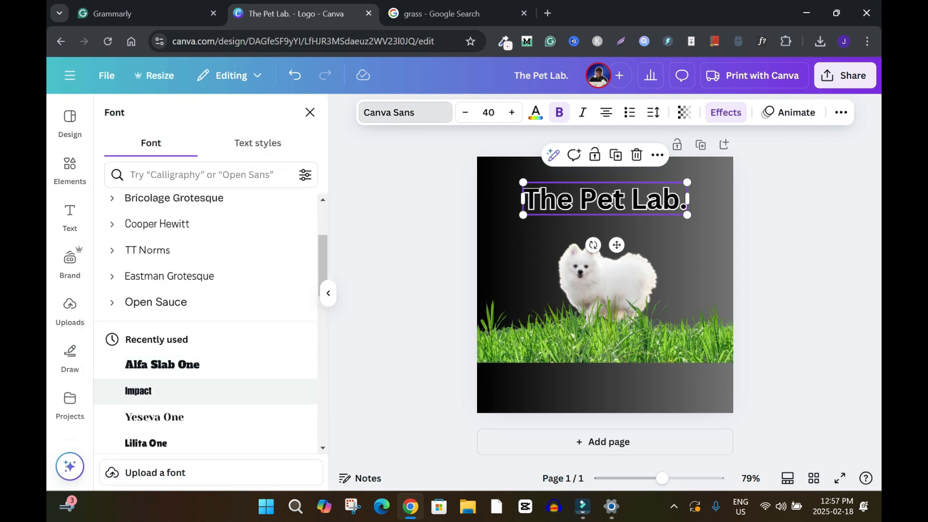
{"action": "left_click", "coordinate": [162, 365]}
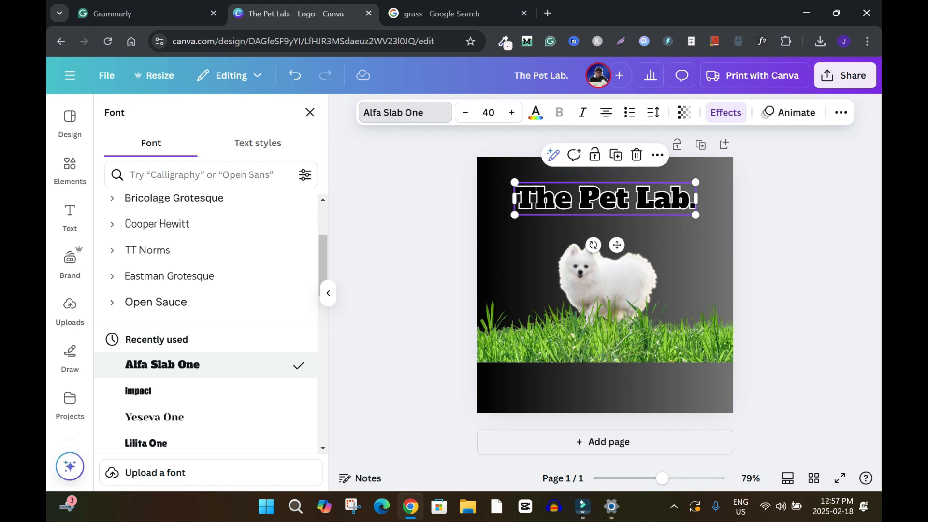
{"action": "left_click", "coordinate": [310, 112]}
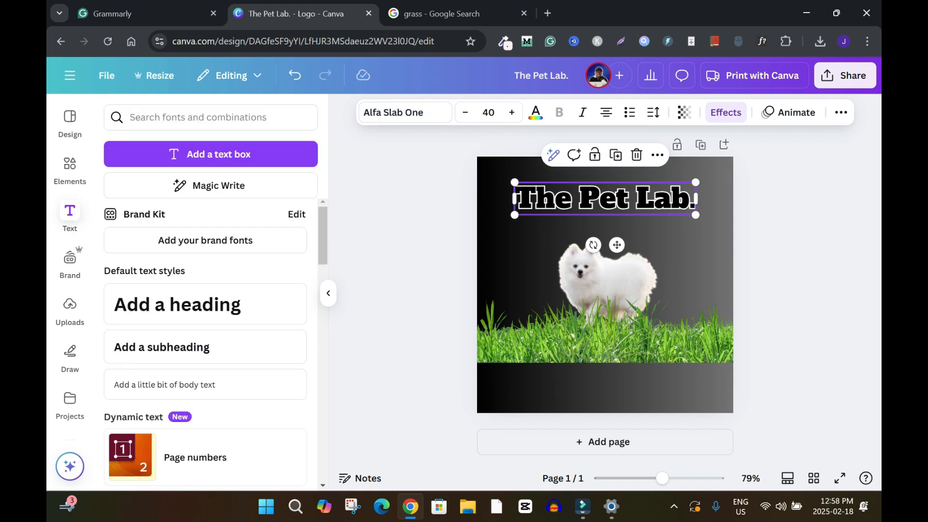
Apply the Curve shape effect to the "The Pet Lab." heading so it arches over the dog.
{"action": "key", "text": "Escape"}
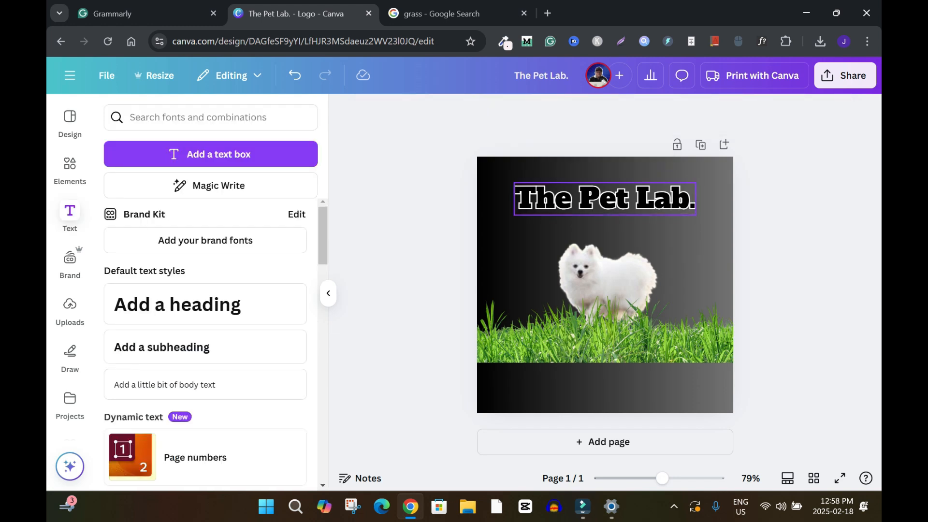
{"action": "left_click", "coordinate": [605, 199]}
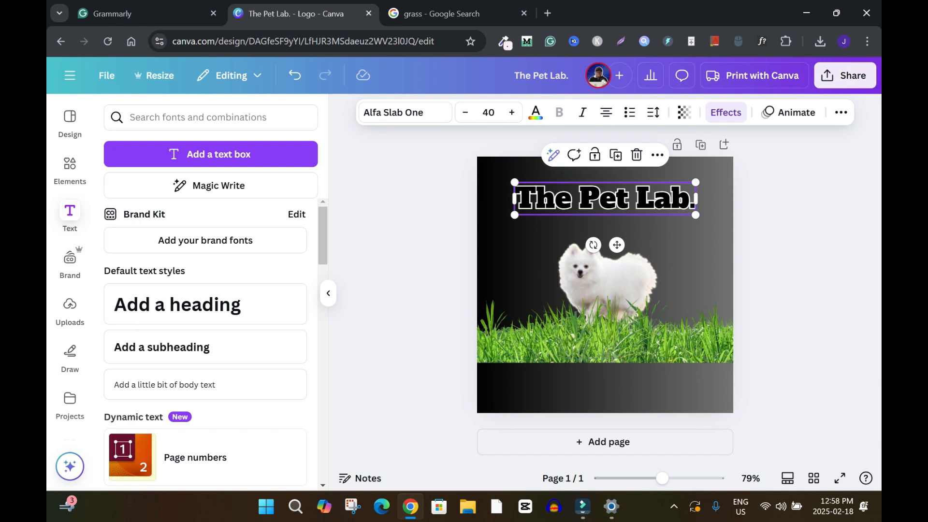
{"action": "left_click", "coordinate": [726, 112]}
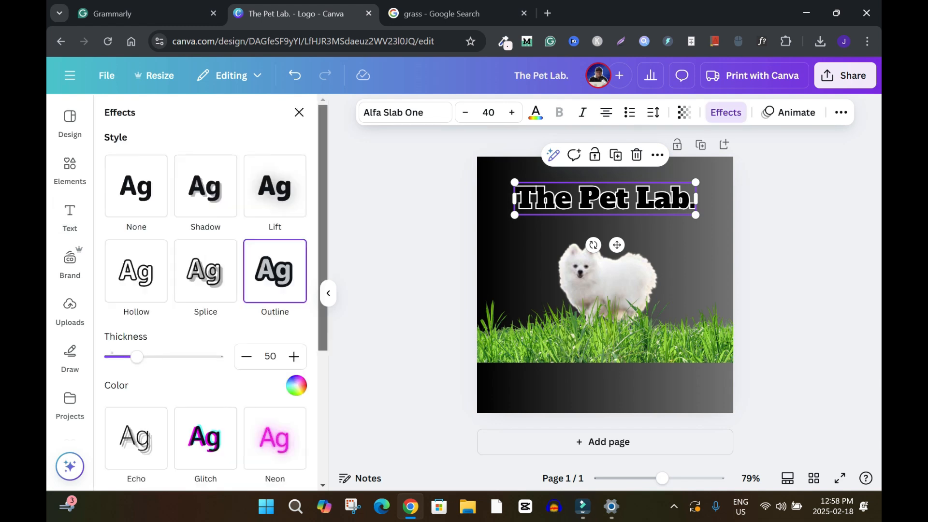
{"action": "scroll", "coordinate": [206, 309], "scroll_direction": "down", "scroll_amount": 5}
{"action": "left_click", "coordinate": [205, 432]}
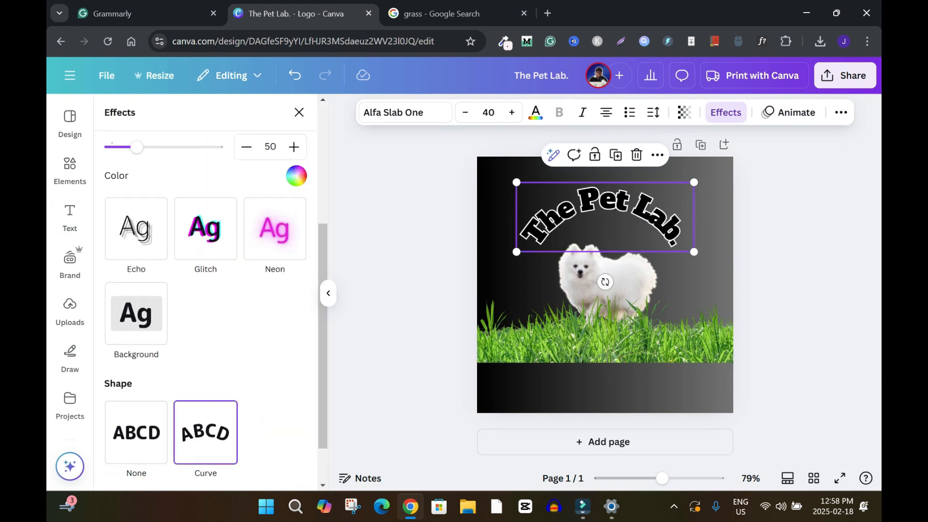
{"action": "key", "text": "Escape"}
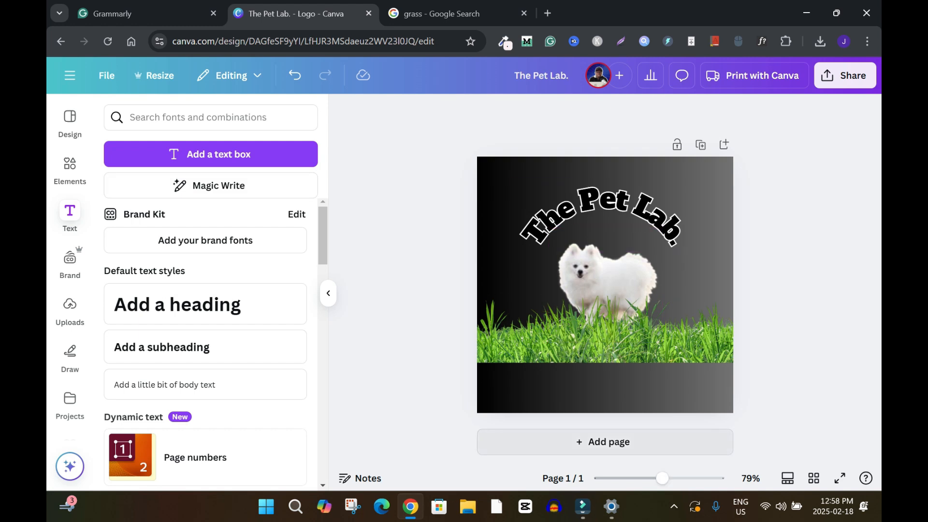
Add a second page below the logo and delete it again.
{"action": "left_click", "coordinate": [605, 442]}
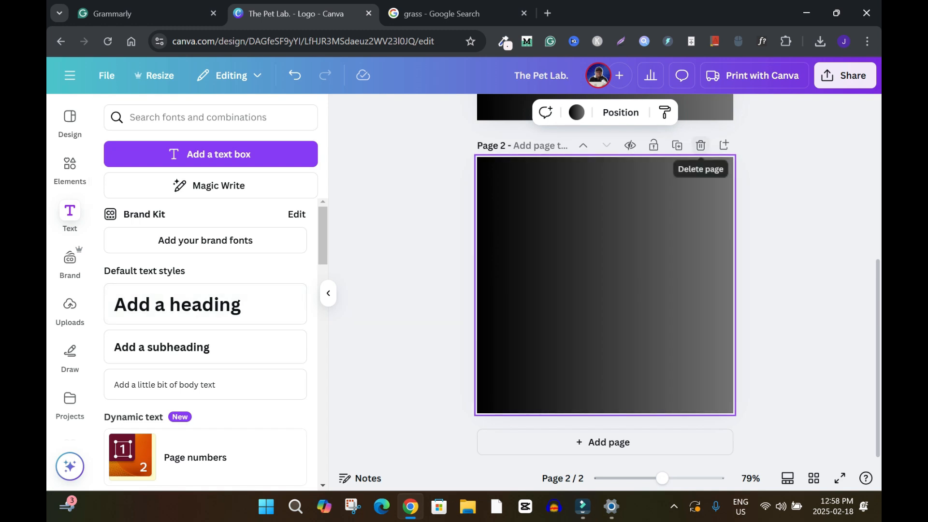
{"action": "left_click", "coordinate": [701, 145]}
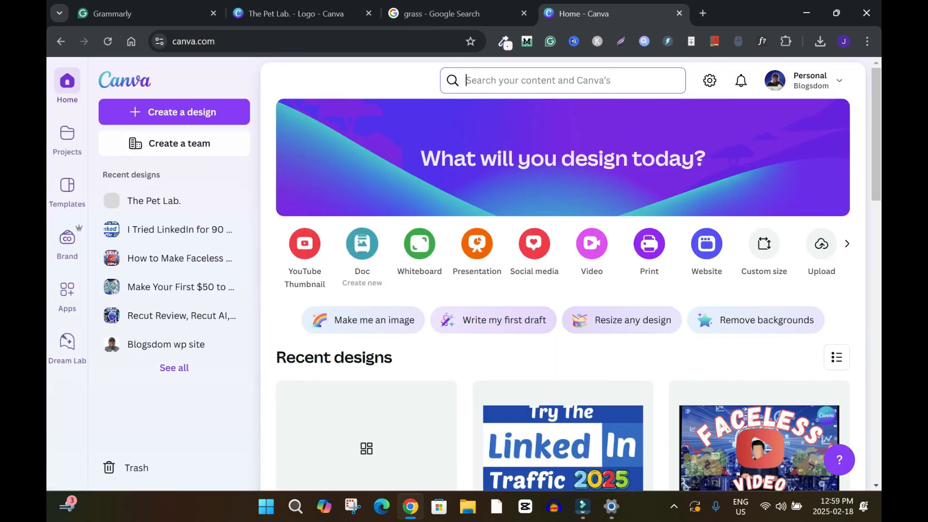
Search for "logo" from the Canva home page and open the Logo 500 × 500 px template category.
{"action": "left_click", "coordinate": [107, 41]}
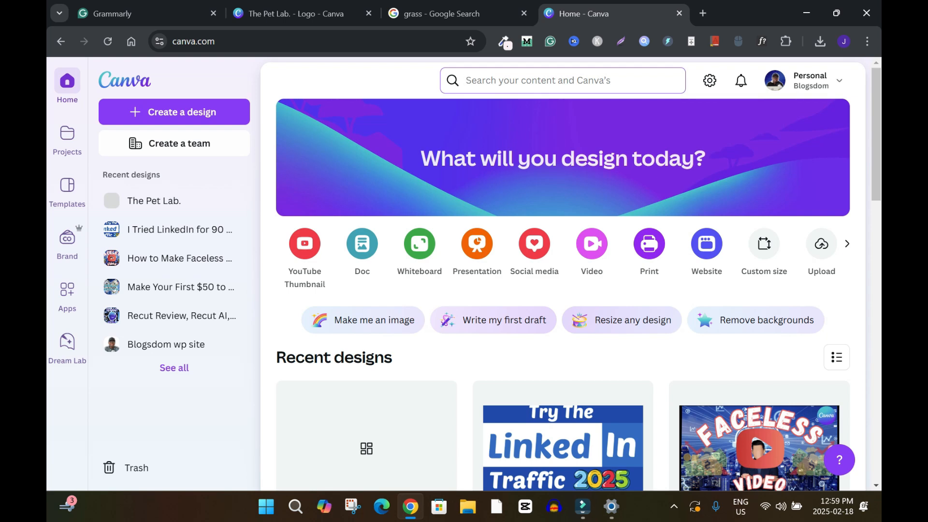
{"action": "left_click", "coordinate": [562, 80]}
{"action": "type", "text": "logo"}
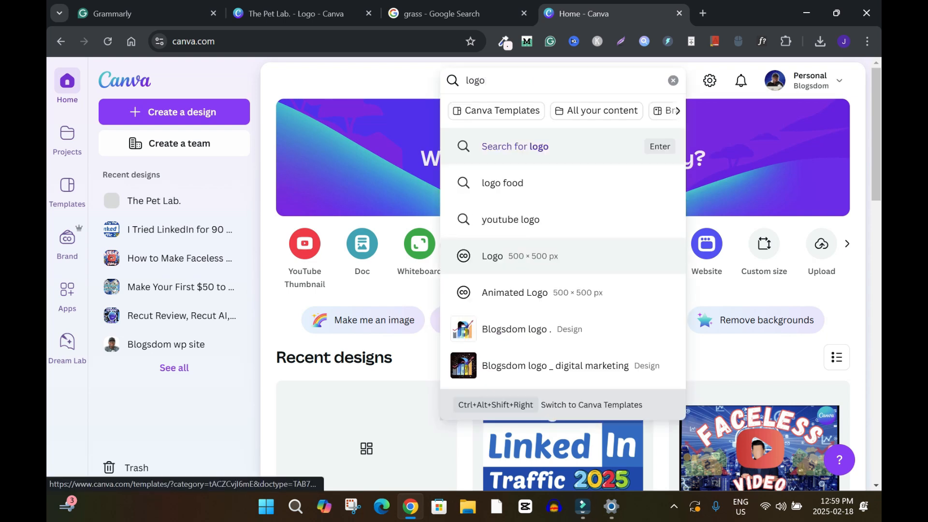
{"action": "left_click", "coordinate": [492, 256]}
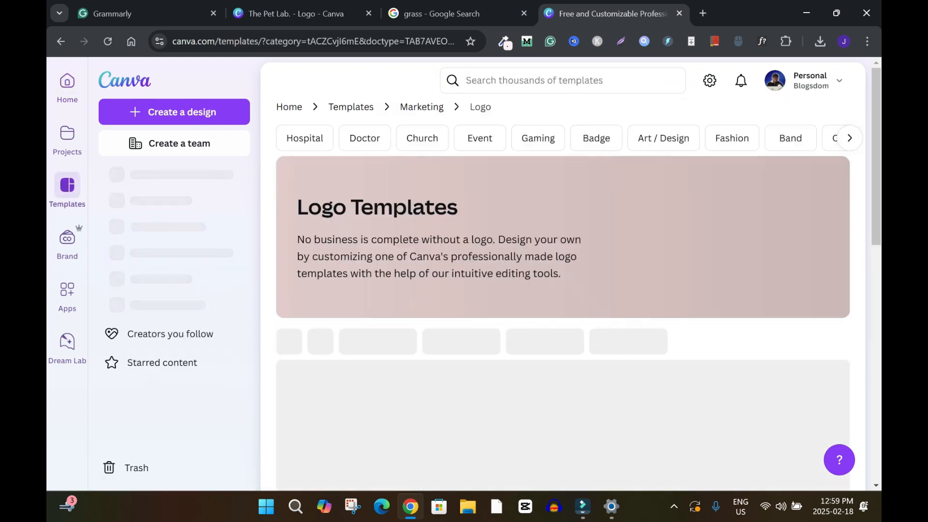
Choose the Black White Minimalist Initials Monogram Jewelry Logo from the logo templates and open it for customizing.
{"action": "scroll", "coordinate": [493, 255], "scroll_direction": "down", "scroll_amount": 5}
{"action": "scroll", "coordinate": [493, 256], "scroll_direction": "up", "scroll_amount": 2}
{"action": "scroll", "coordinate": [579, 295], "scroll_direction": "down", "scroll_amount": 5}
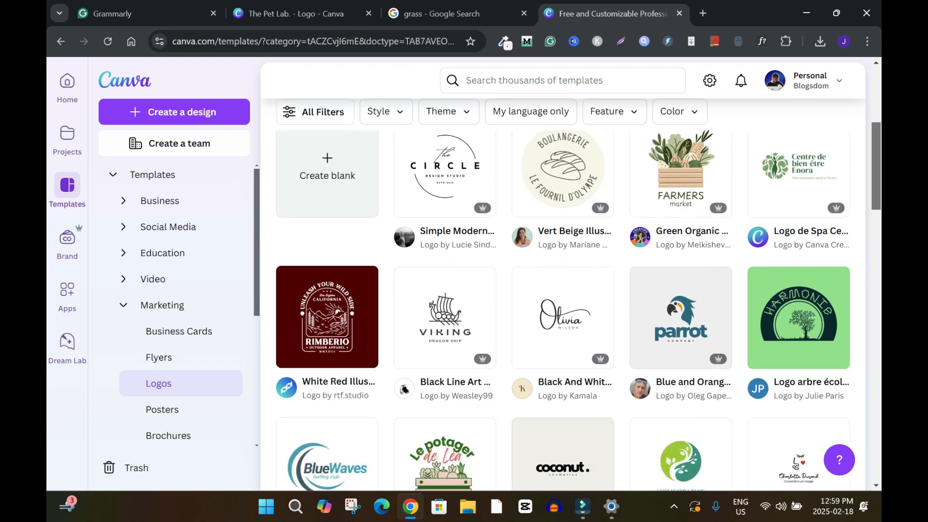
{"action": "scroll", "coordinate": [563, 295], "scroll_direction": "down", "scroll_amount": 3}
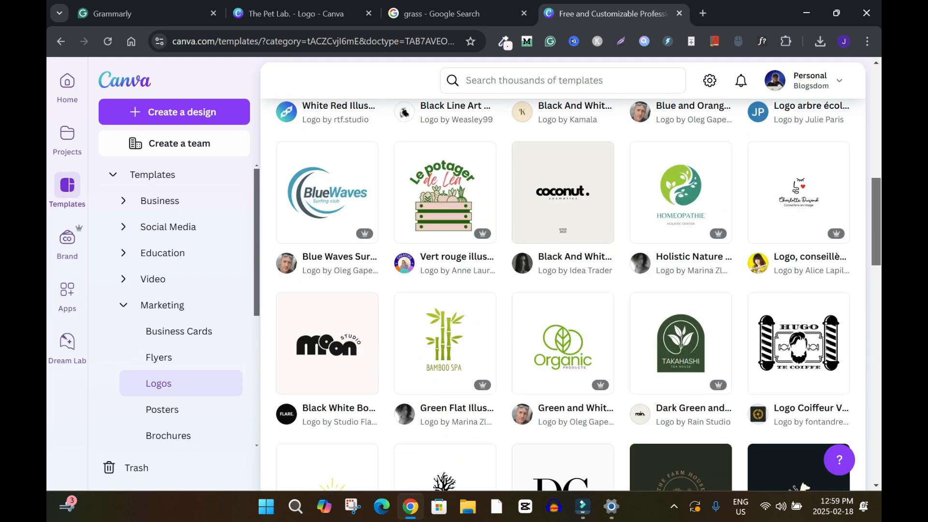
{"action": "scroll", "coordinate": [579, 295], "scroll_direction": "down", "scroll_amount": 1}
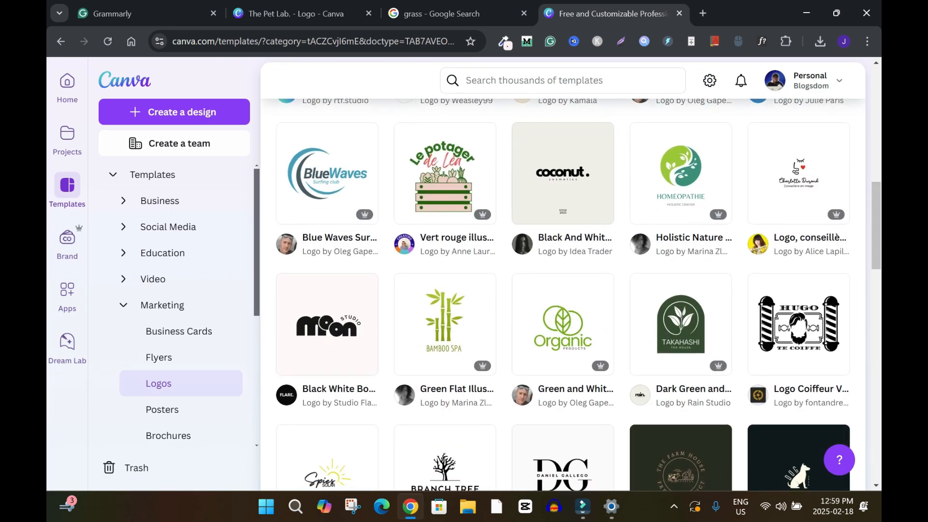
{"action": "scroll", "coordinate": [579, 295], "scroll_direction": "down", "scroll_amount": 6}
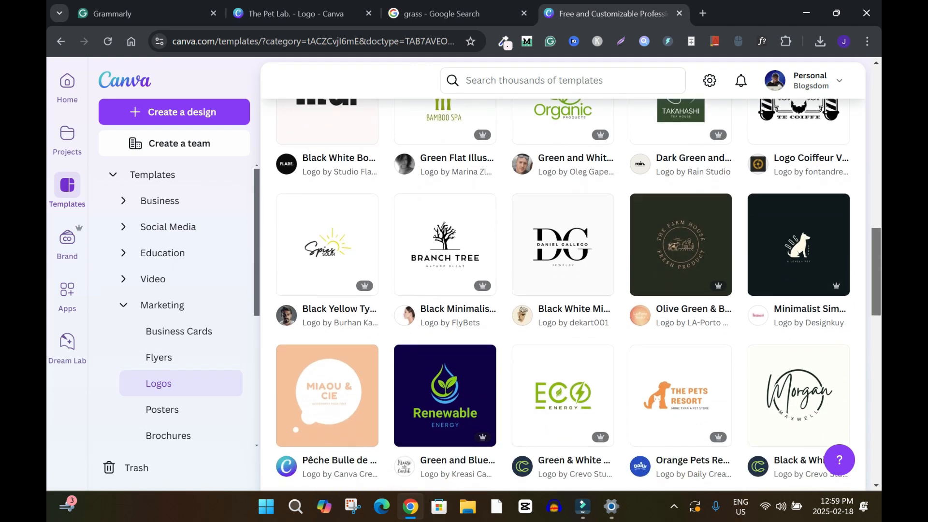
{"action": "scroll", "coordinate": [579, 295], "scroll_direction": "down", "scroll_amount": 1}
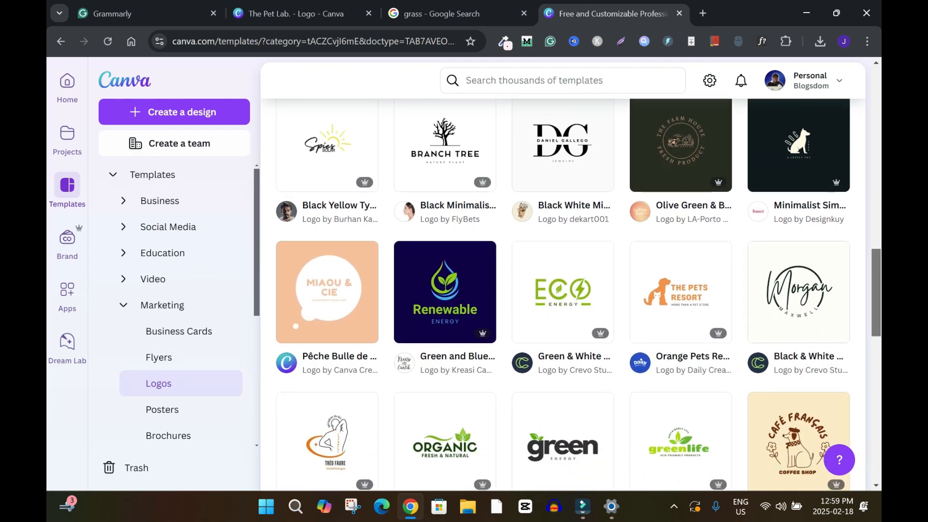
{"action": "scroll", "coordinate": [579, 295], "scroll_direction": "up", "scroll_amount": 3}
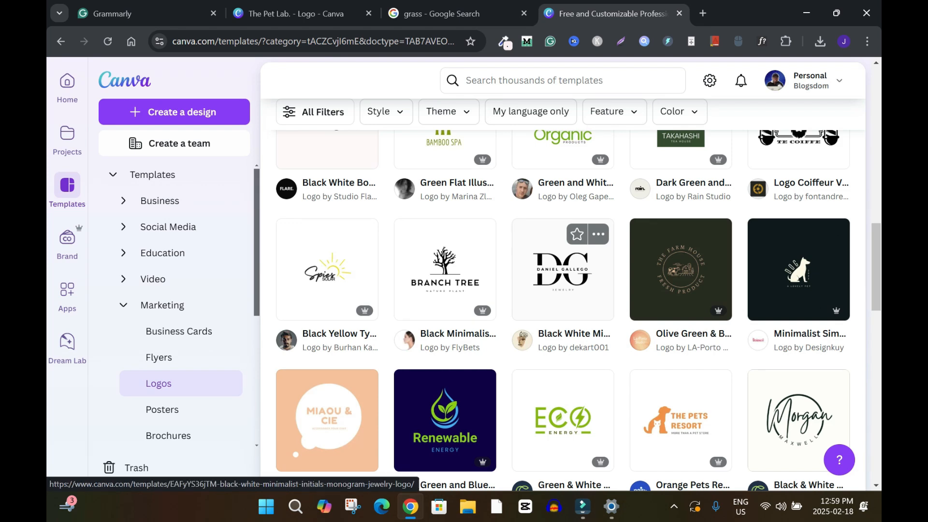
{"action": "left_click", "coordinate": [573, 242]}
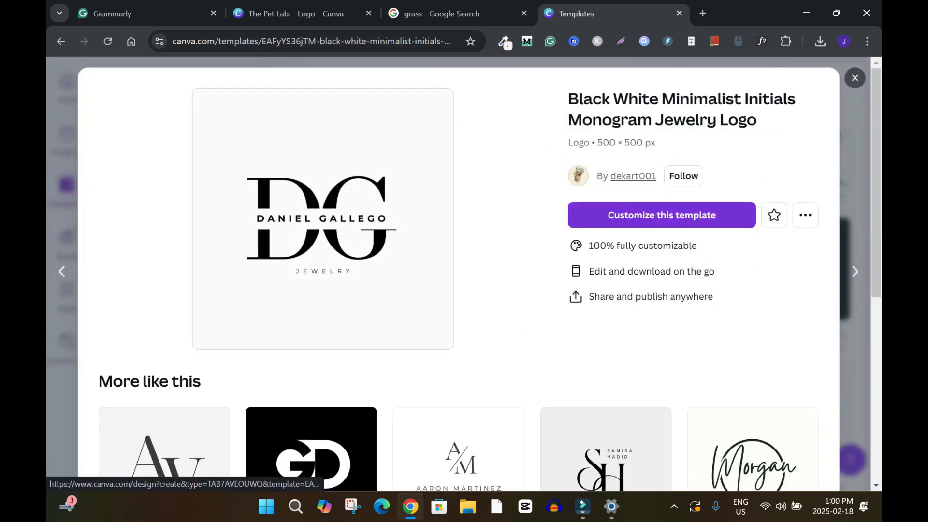
{"action": "left_click", "coordinate": [662, 216]}
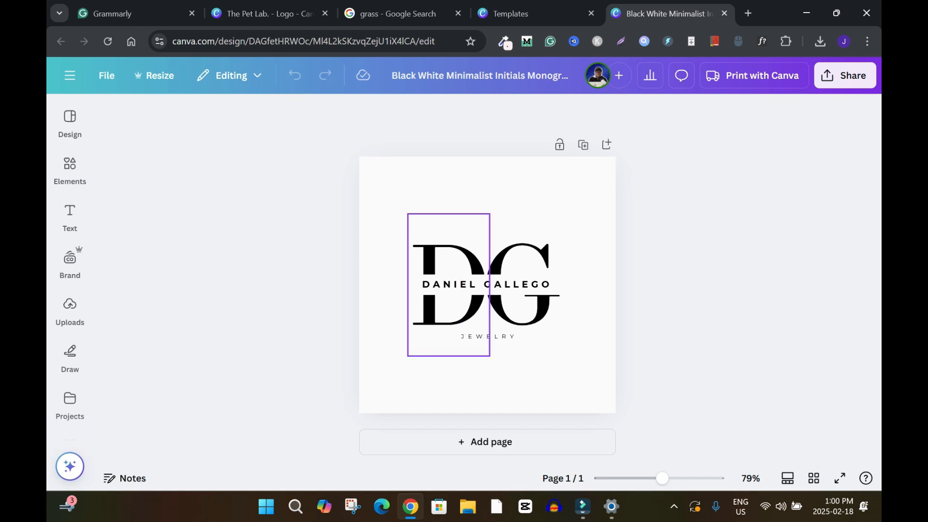
Replace the monogram's first large initial with "B" and the second with "D".
{"action": "left_click", "coordinate": [448, 261]}
{"action": "double_click", "coordinate": [449, 261]}
{"action": "type", "text": "B"}
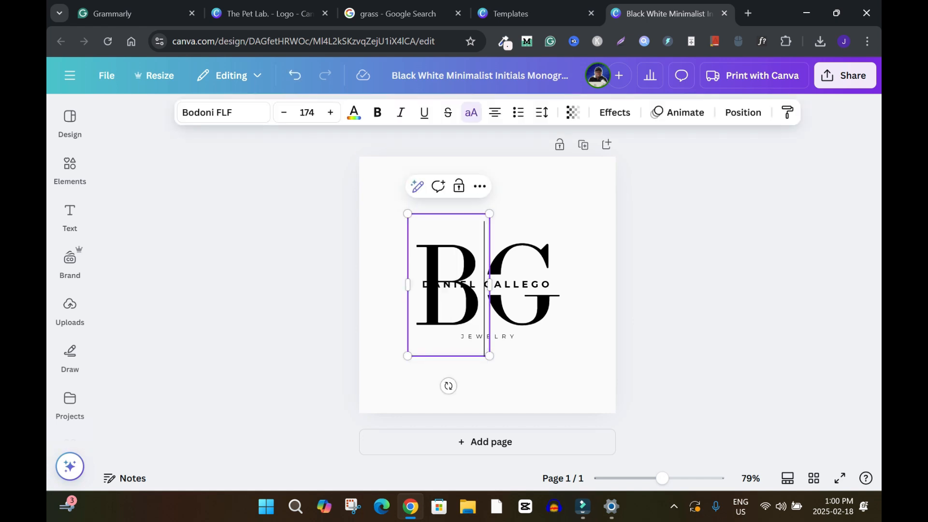
{"action": "double_click", "coordinate": [521, 261]}
{"action": "type", "text": "D"}
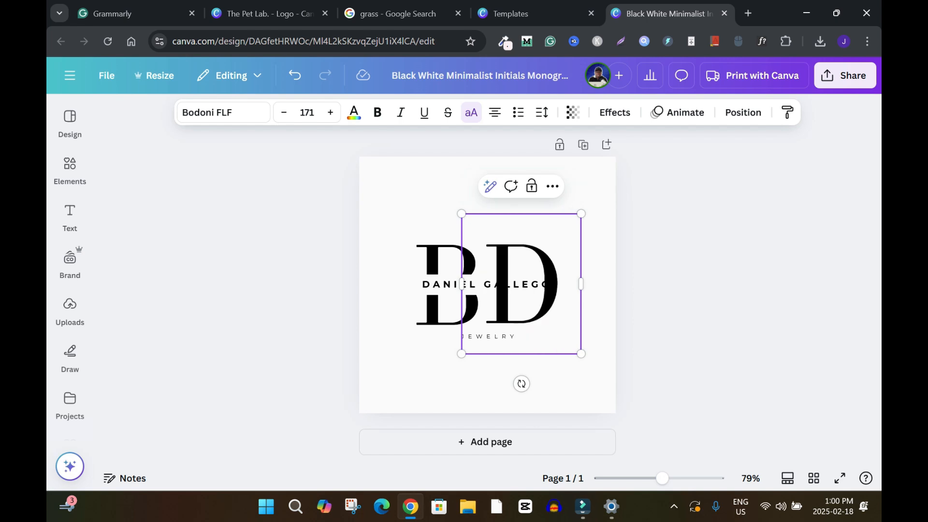
{"action": "key", "text": "Escape"}
Delete the second large initial and move the remaining B to the logo's centre.
{"action": "left_click", "coordinate": [521, 284]}
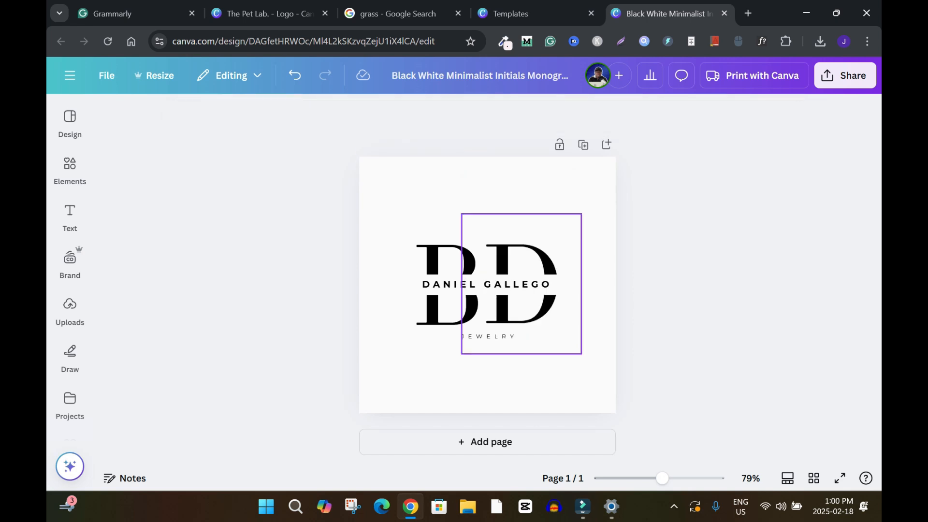
{"action": "key", "text": "Delete"}
{"action": "left_click", "coordinate": [448, 261]}
{"action": "left_click_drag", "start_coordinate": [447, 261], "coordinate": [486, 261]}
Replace the name running across the large B with "BLOGSDOM".
{"action": "left_click", "coordinate": [486, 284]}
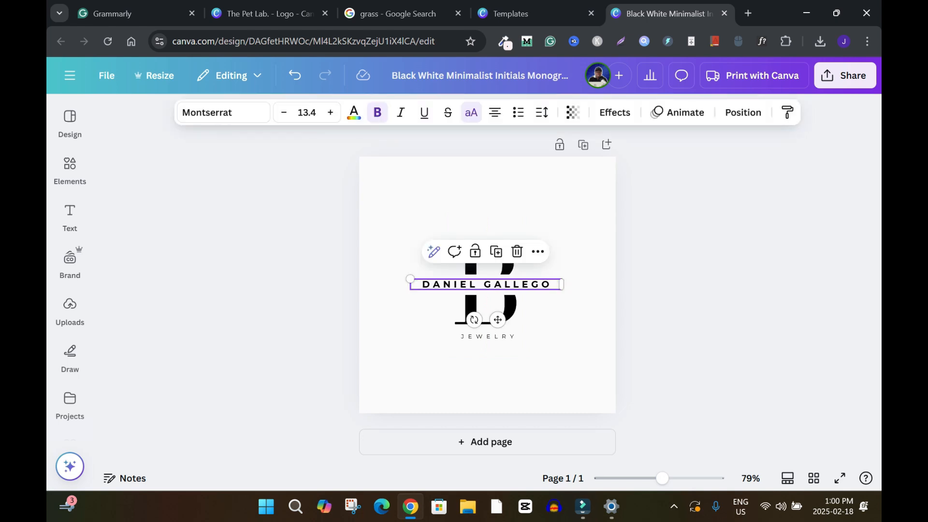
{"action": "triple_click", "coordinate": [450, 284]}
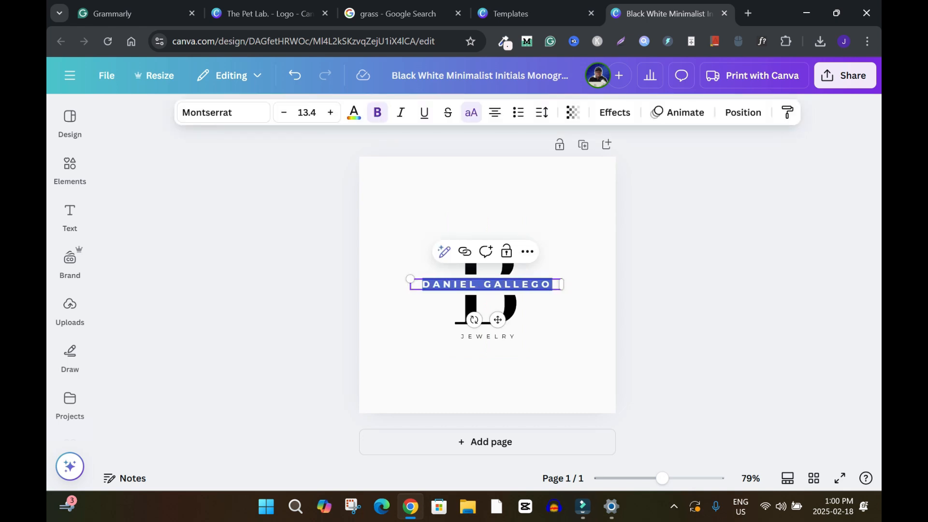
{"action": "type", "text": "BLOGSDOM"}
{"action": "key", "text": "Escape"}
{"action": "key", "text": "Escape"}
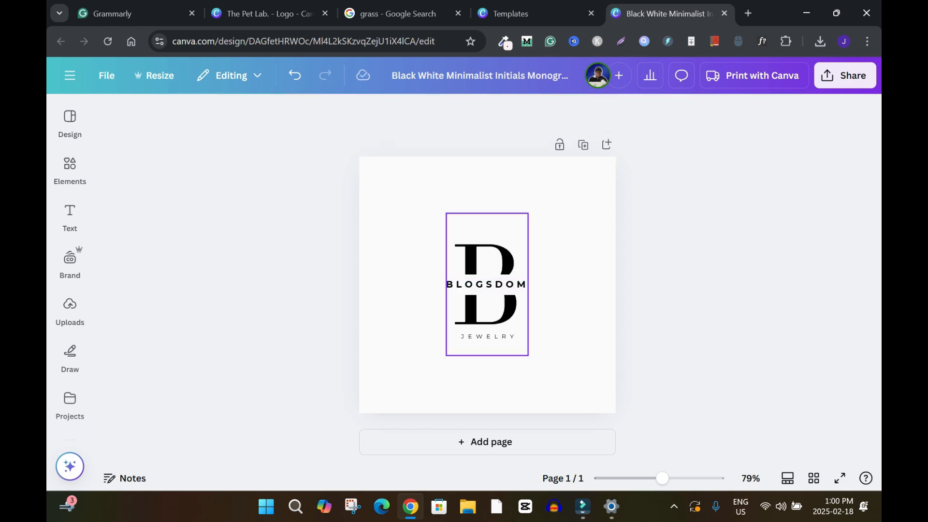
Change the tagline "JEWELRY" to "DIGITAL MARKETING" and widen its text box so it fits on two lines.
{"action": "left_click", "coordinate": [462, 336]}
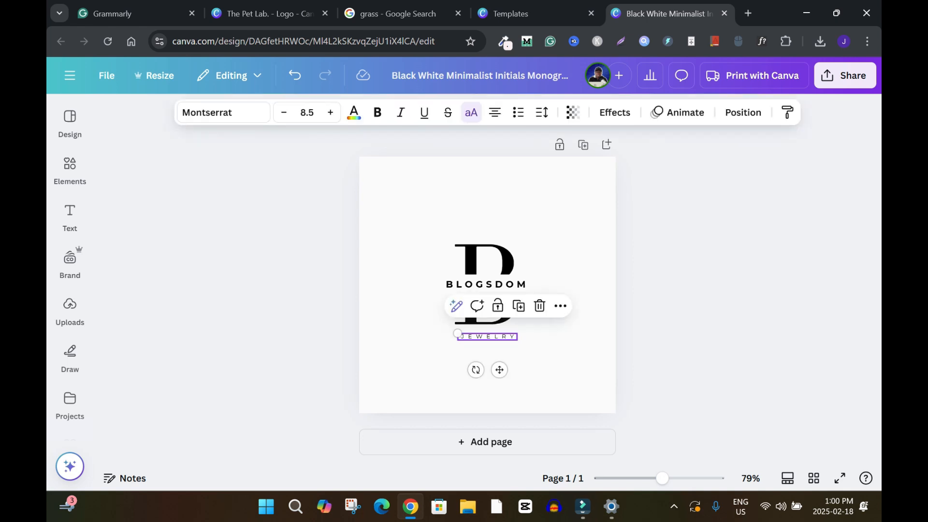
{"action": "left_click_drag", "start_coordinate": [461, 336], "coordinate": [517, 336]}
{"action": "type", "text": "DIGI"}
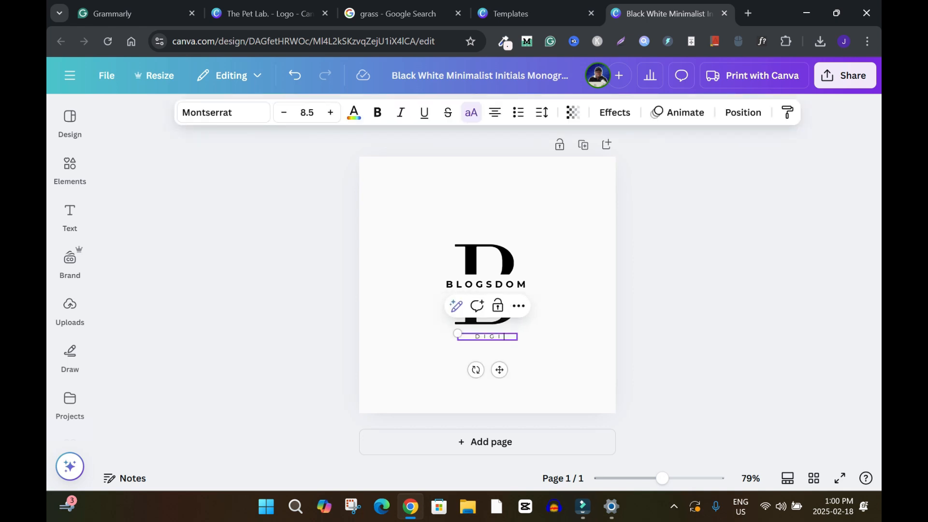
{"action": "type", "text": "TAL MARKETING"}
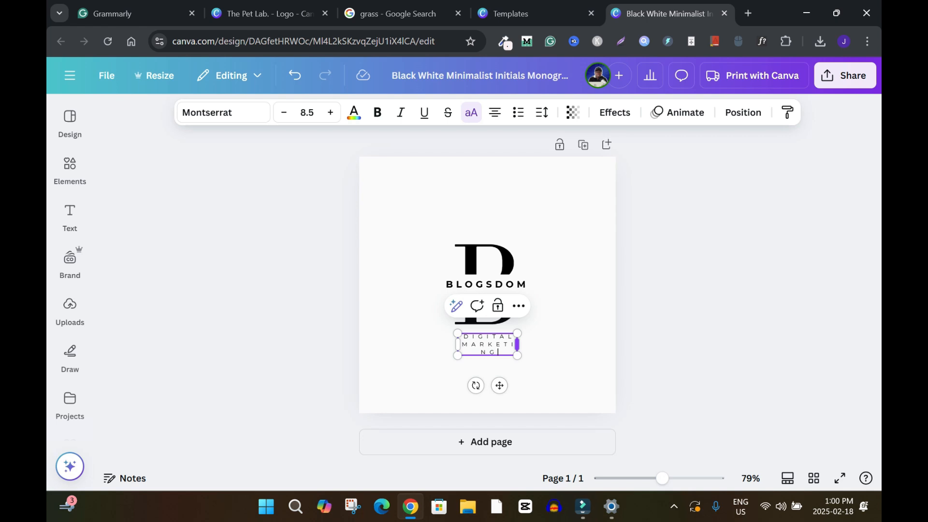
{"action": "left_click_drag", "start_coordinate": [517, 344], "coordinate": [490, 340]}
{"action": "key", "text": "Escape"}
Make the whole "DIGITAL MARKETING" tagline bold.
{"action": "double_click", "coordinate": [489, 340]}
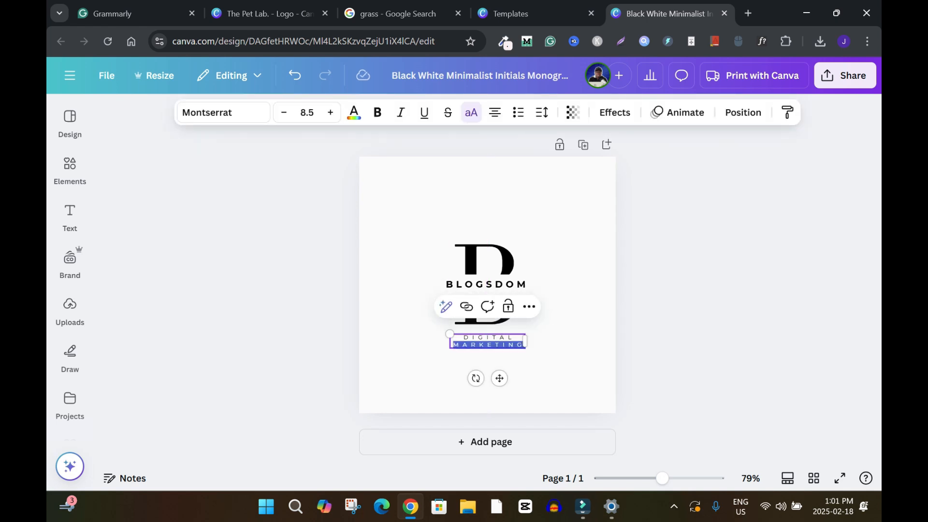
{"action": "left_click", "coordinate": [377, 112]}
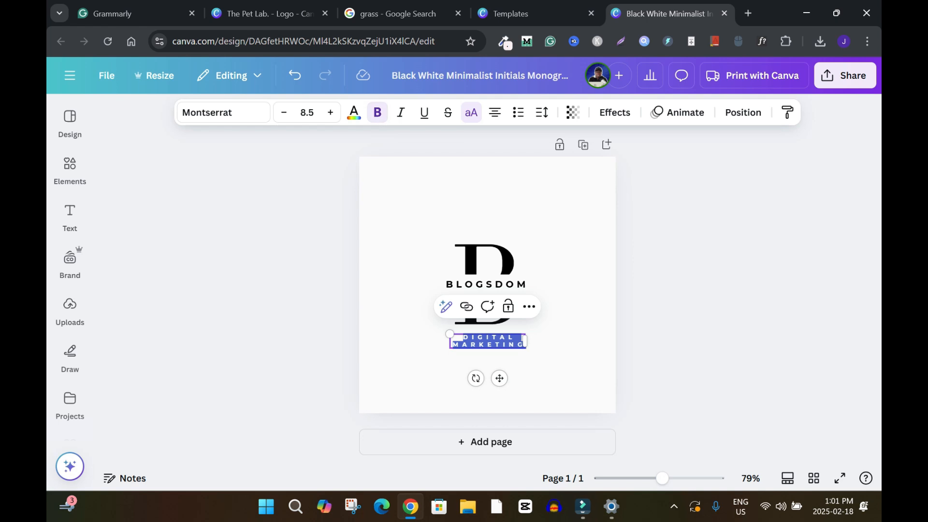
{"action": "left_click", "coordinate": [570, 285]}
{"action": "left_click", "coordinate": [486, 261]}
{"action": "left_click", "coordinate": [488, 340]}
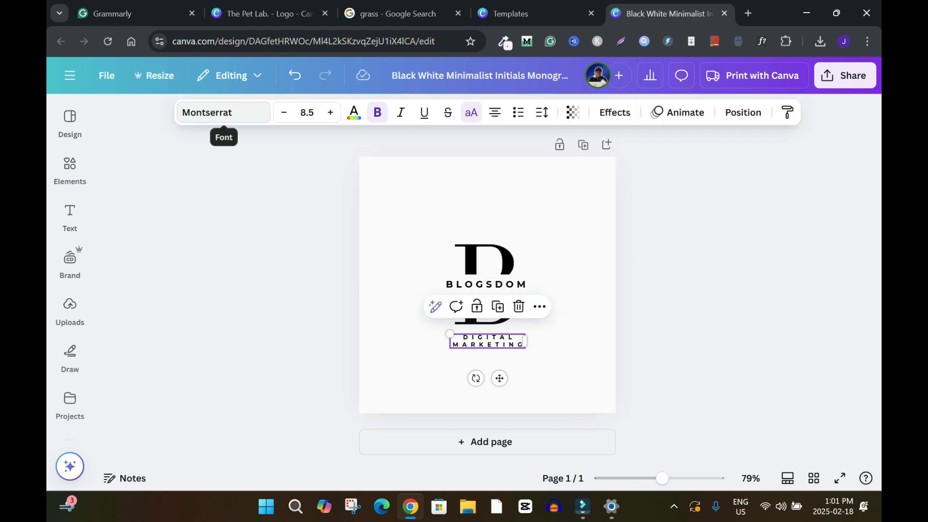
{"action": "left_click", "coordinate": [486, 261]}
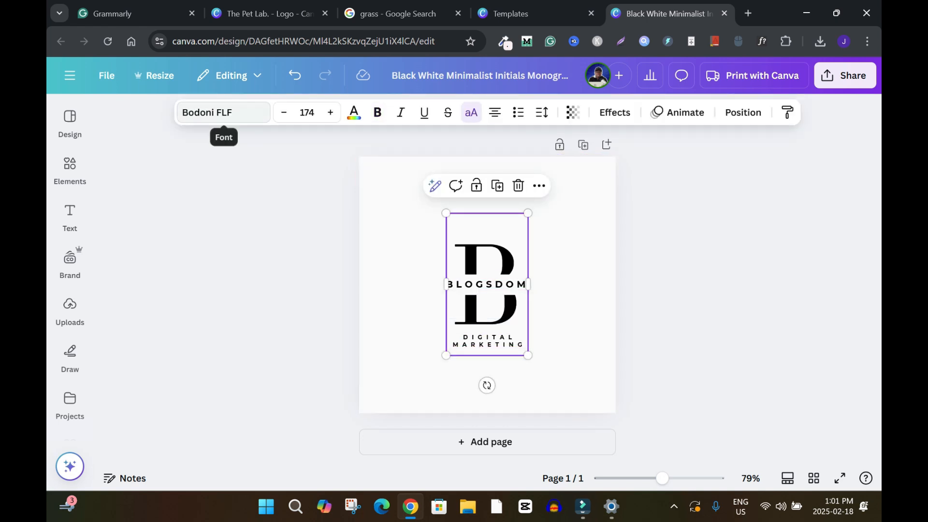
{"action": "key", "text": "Escape"}
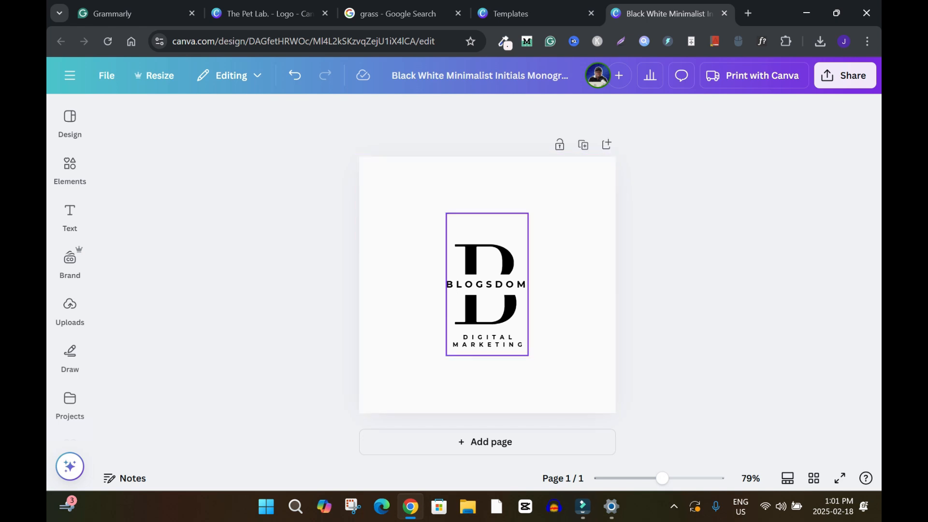
Try cobalt blue, turquoise, black and red on the large B, and settle on the deep violet swatch.
{"action": "left_click", "coordinate": [486, 261]}
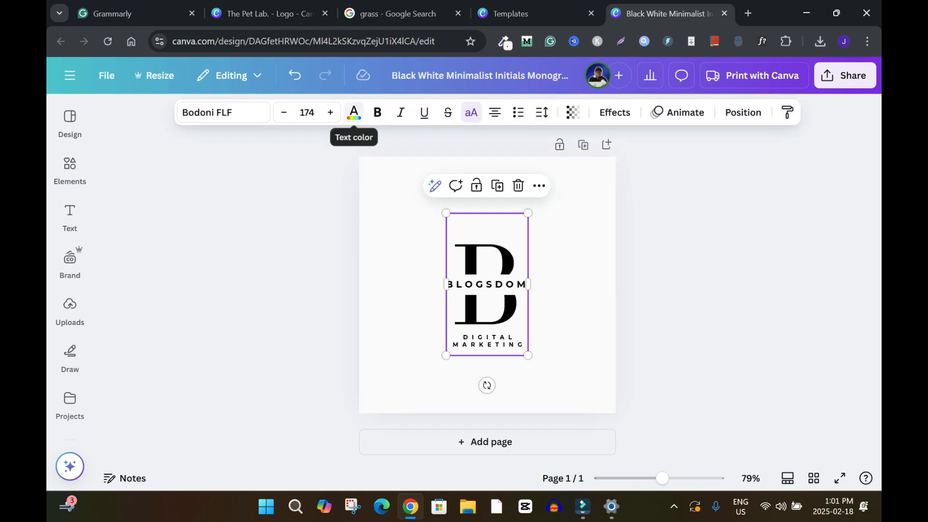
{"action": "left_click", "coordinate": [354, 112]}
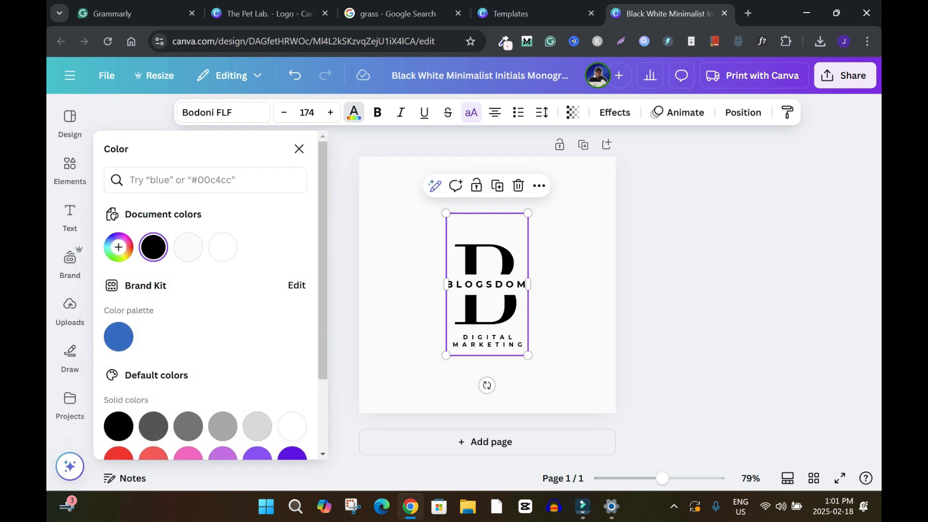
{"action": "scroll", "coordinate": [292, 399], "scroll_direction": "down", "scroll_amount": 2}
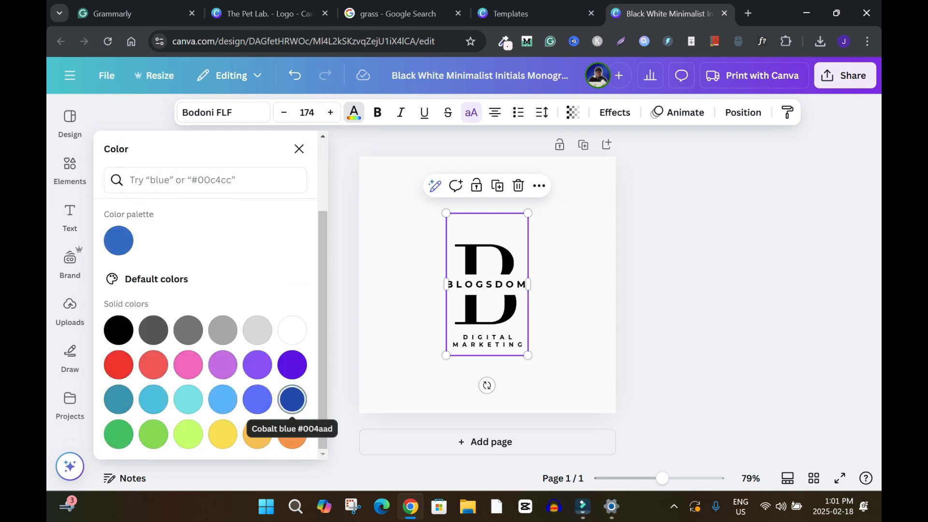
{"action": "left_click", "coordinate": [292, 399]}
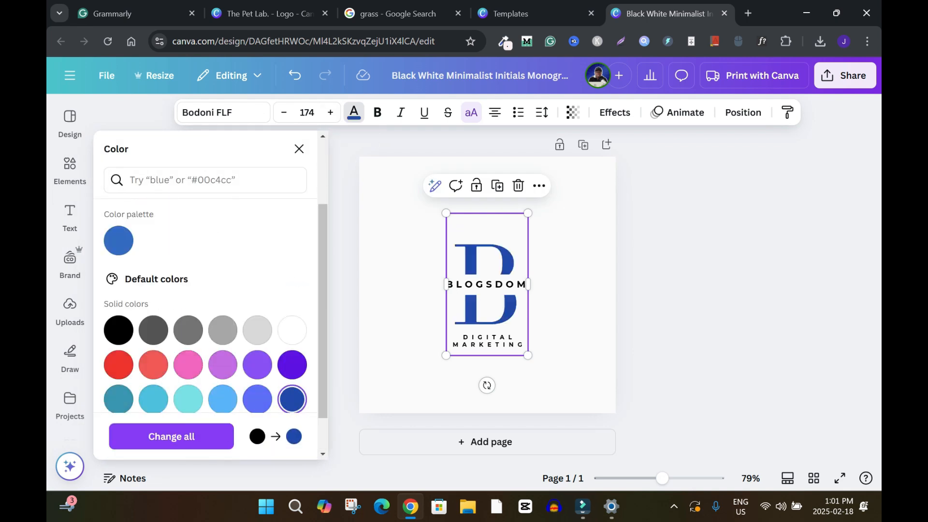
{"action": "left_click", "coordinate": [188, 399]}
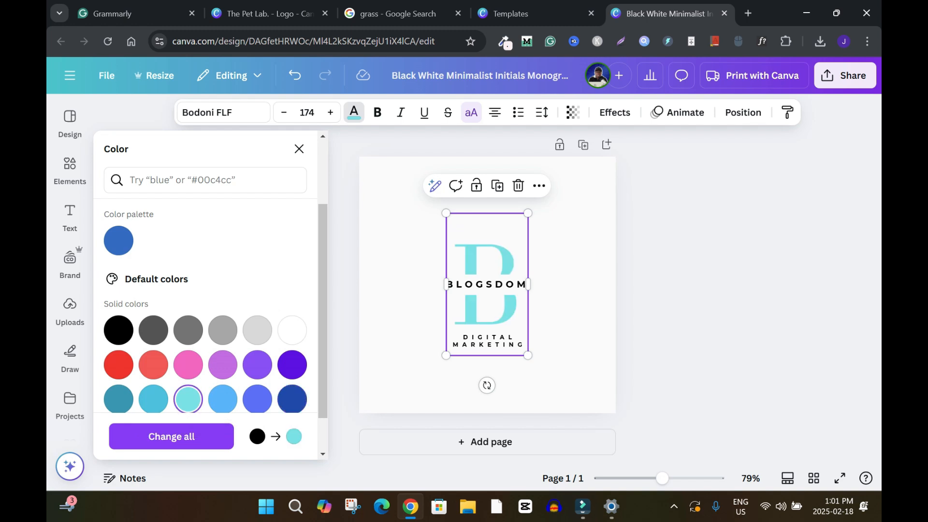
{"action": "left_click", "coordinate": [118, 330]}
{"action": "left_click", "coordinate": [119, 365]}
{"action": "left_click", "coordinate": [292, 365]}
{"action": "scroll", "coordinate": [292, 364], "scroll_direction": "down", "scroll_amount": 2}
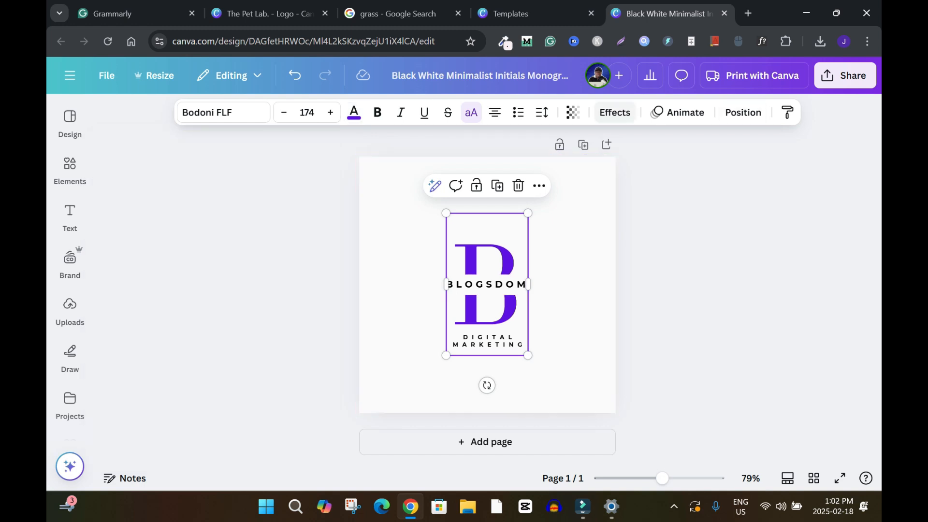
Apply the Outline effect to the large B with a thickness of 5.
{"action": "left_click", "coordinate": [614, 112]}
{"action": "left_click", "coordinate": [275, 308]}
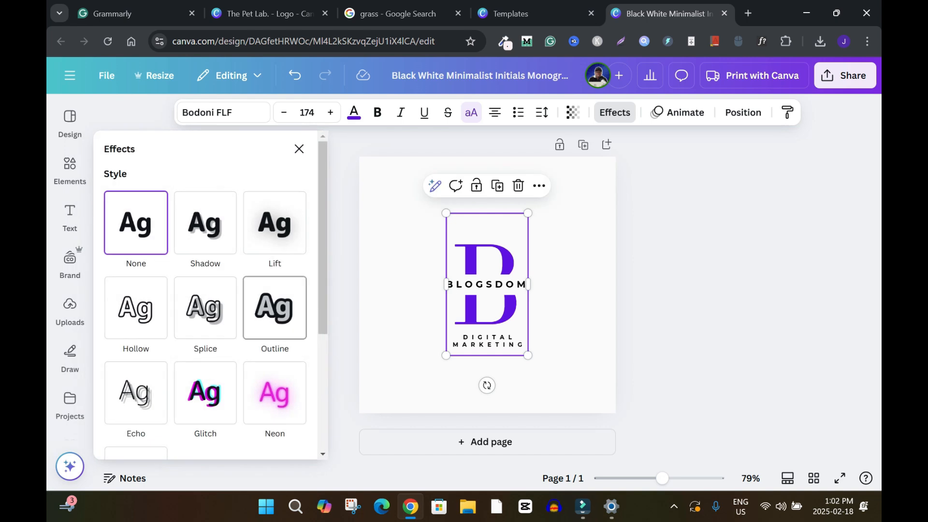
{"action": "left_click_drag", "start_coordinate": [136, 393], "coordinate": [112, 393]}
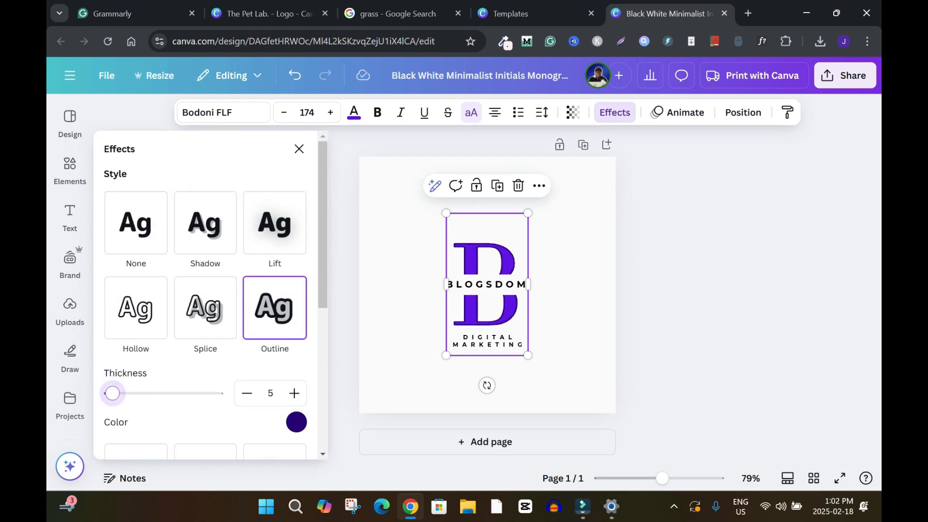
Change the large B's outline color to light gray and increase its thickness slightly.
{"action": "left_click", "coordinate": [297, 422]}
{"action": "scroll", "coordinate": [194, 338], "scroll_direction": "down", "scroll_amount": 3}
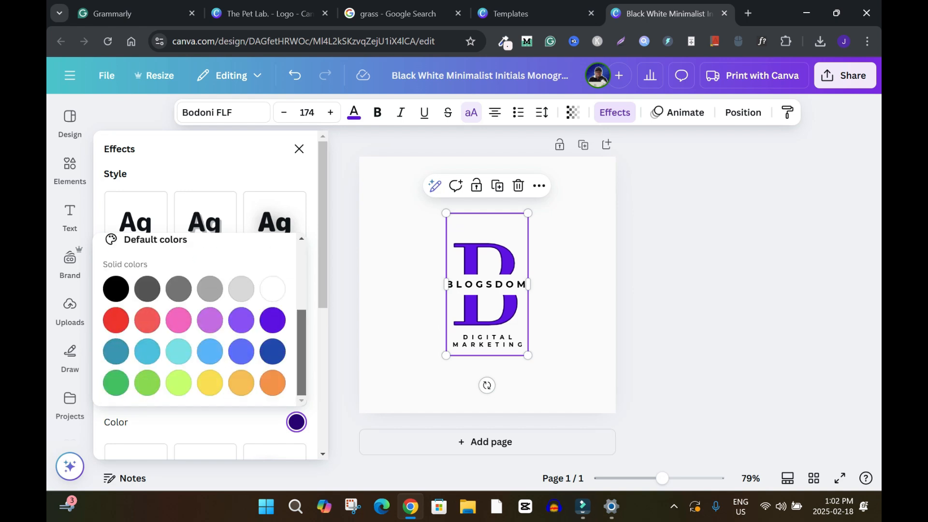
{"action": "left_click", "coordinate": [241, 289]}
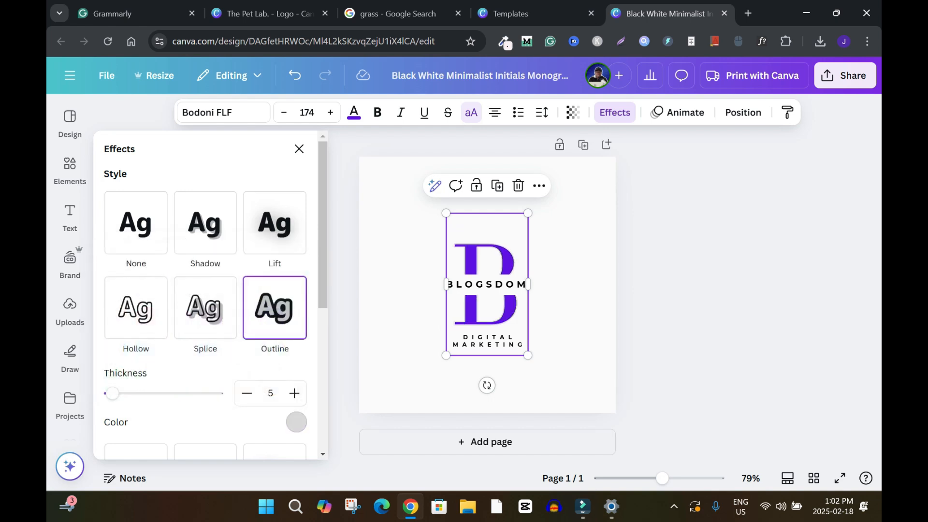
{"action": "left_click_drag", "start_coordinate": [112, 393], "coordinate": [123, 393]}
{"action": "left_click", "coordinate": [397, 285]}
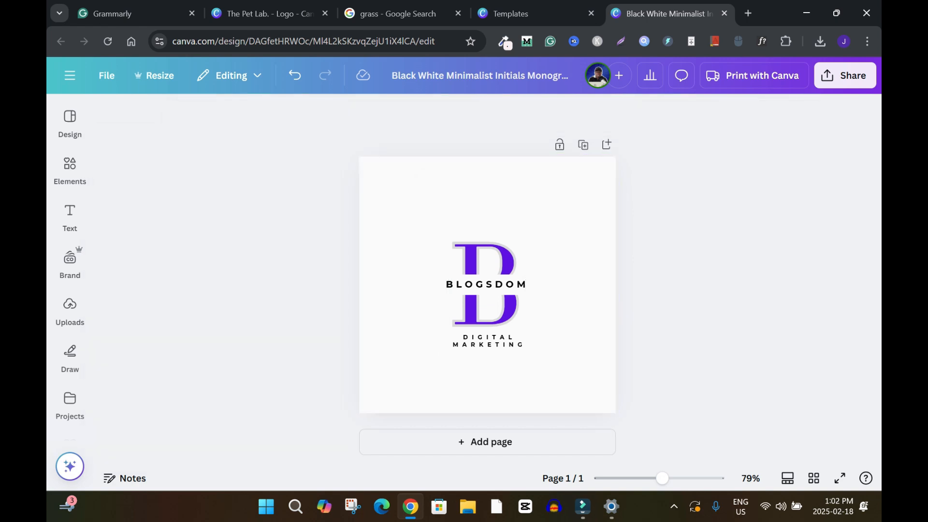
Apply the Outline effect to the BLOGSDOM text across the large B, keeping thickness 50 and color #bfbfbf.
{"action": "left_click", "coordinate": [486, 284]}
{"action": "left_click", "coordinate": [614, 112]}
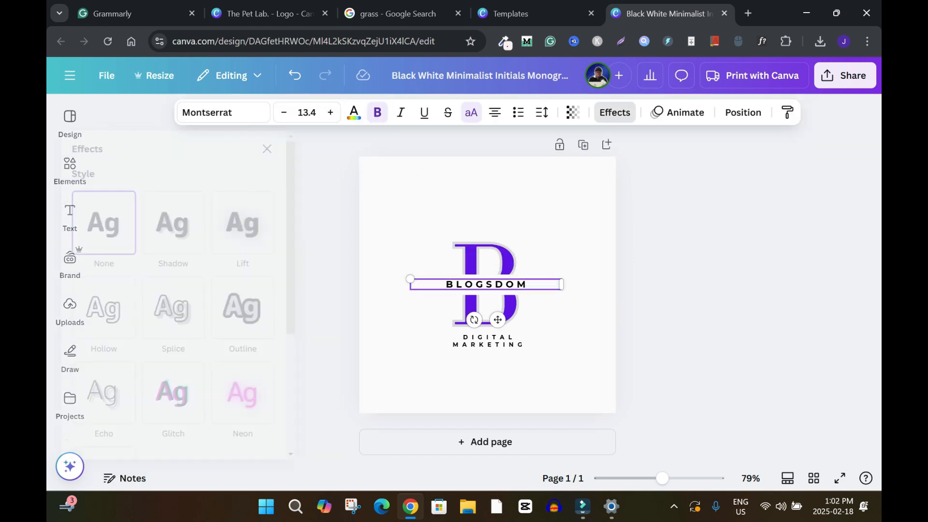
{"action": "left_click", "coordinate": [274, 308]}
{"action": "scroll", "coordinate": [294, 282], "scroll_direction": "down", "scroll_amount": 2}
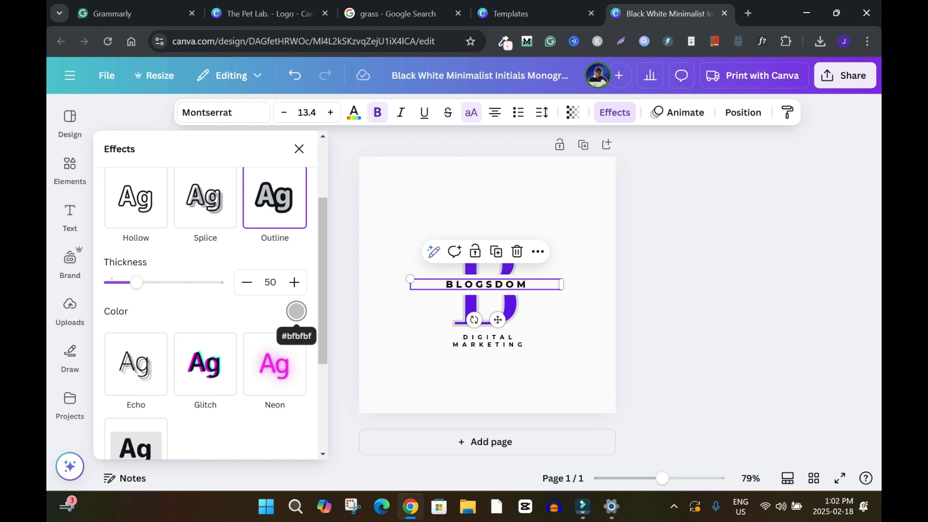
{"action": "key", "text": "Escape"}
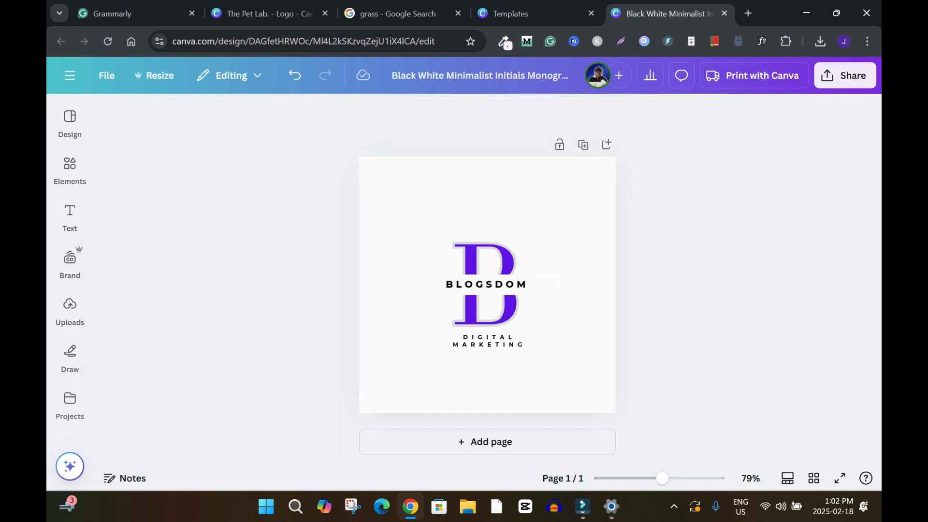
Apply the Outline effect to the DIGITAL MARKETING tagline with a thickness of 50 in gray.
{"action": "left_click", "coordinate": [488, 341]}
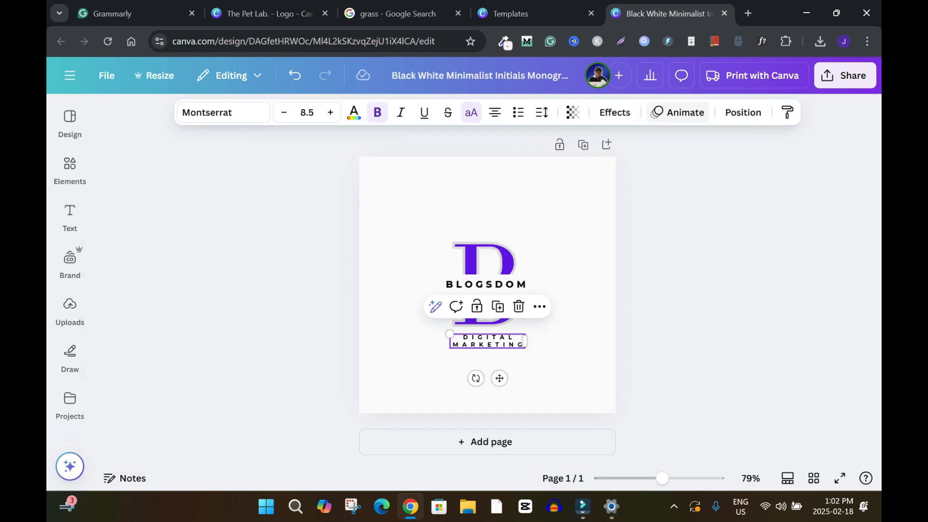
{"action": "left_click", "coordinate": [615, 113]}
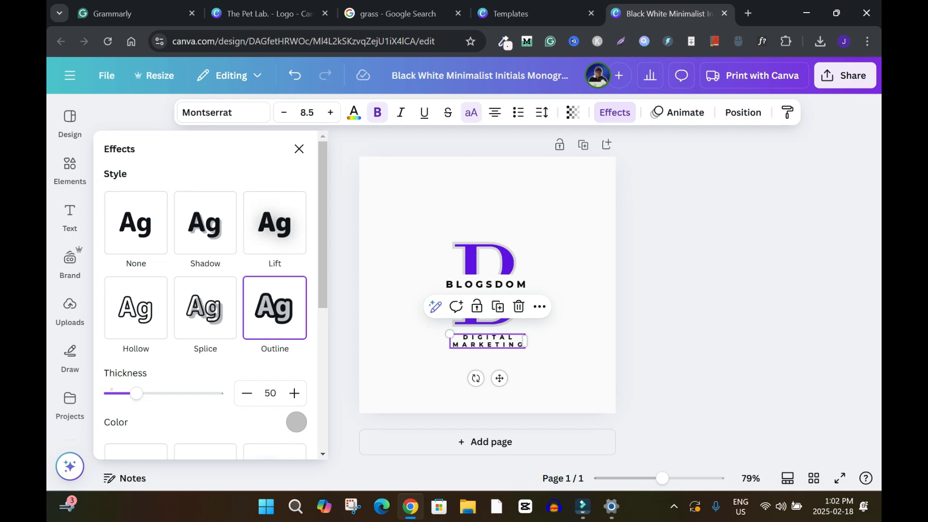
{"action": "key", "text": "Escape"}
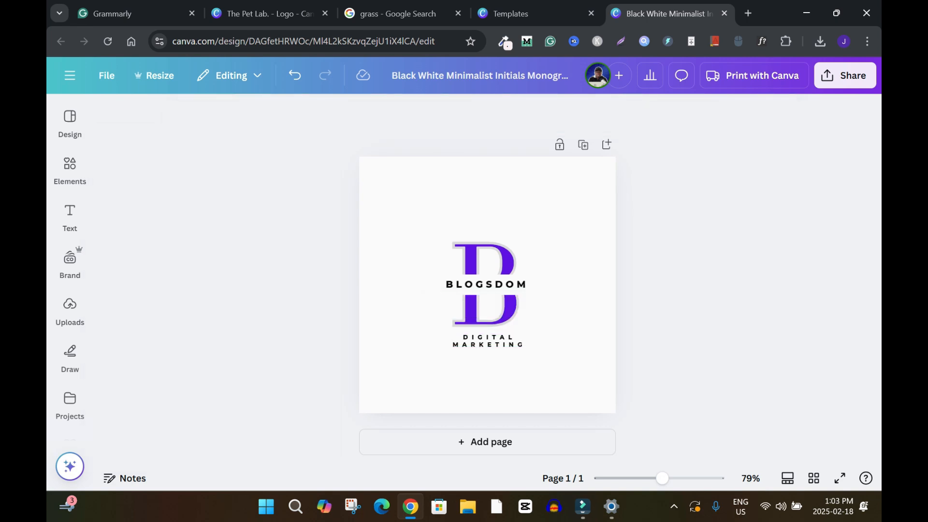
Try the yellow-to-pink, mint-to-blue and red-to-violet gradients as the page background.
{"action": "left_click", "coordinate": [566, 285]}
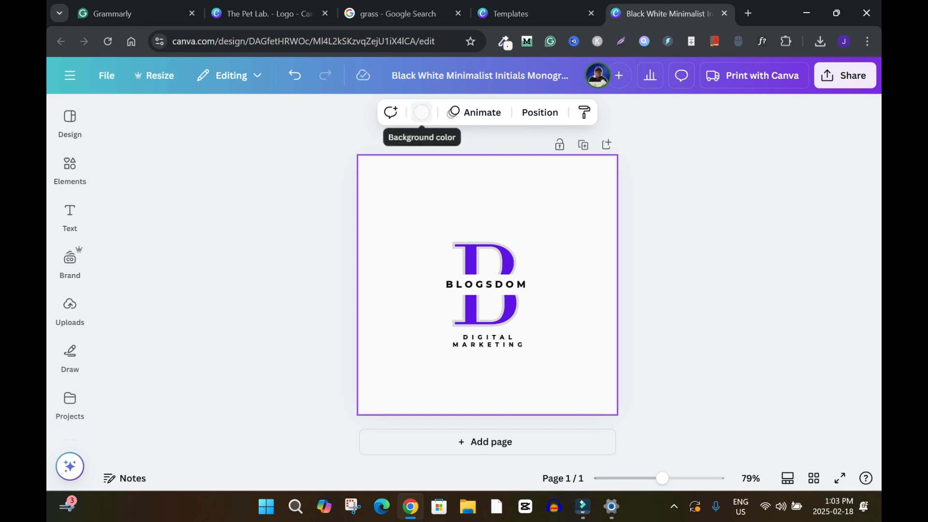
{"action": "left_click", "coordinate": [423, 112]}
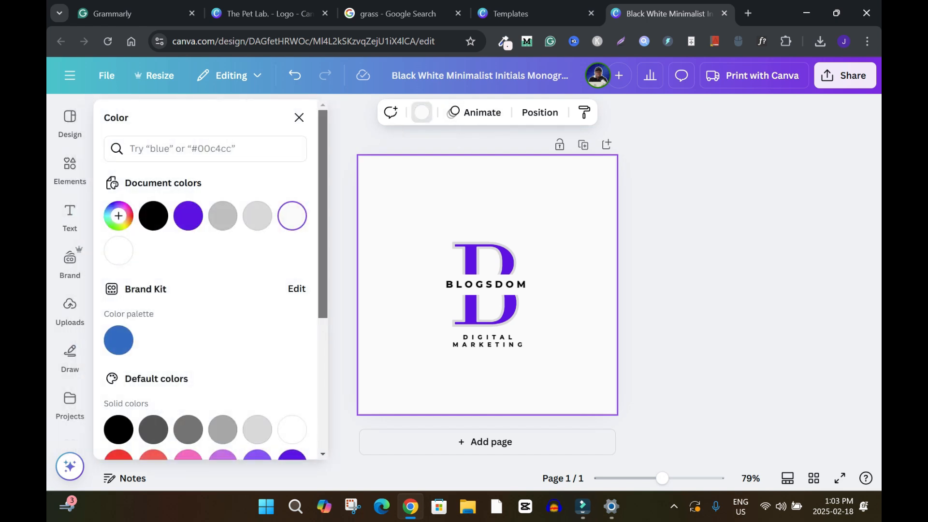
{"action": "scroll", "coordinate": [258, 370], "scroll_direction": "down", "scroll_amount": 5}
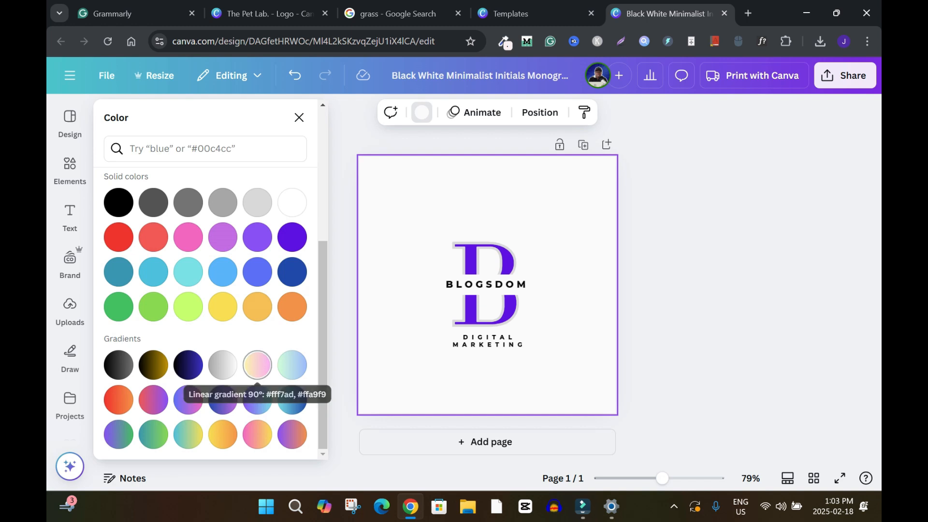
{"action": "left_click", "coordinate": [257, 365]}
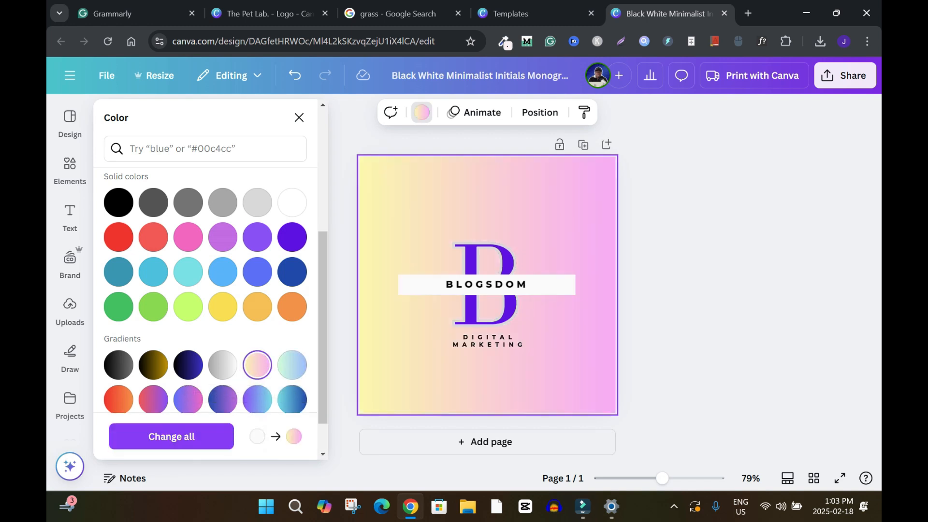
{"action": "left_click", "coordinate": [293, 366]}
{"action": "scroll", "coordinate": [292, 365], "scroll_direction": "down", "scroll_amount": 1}
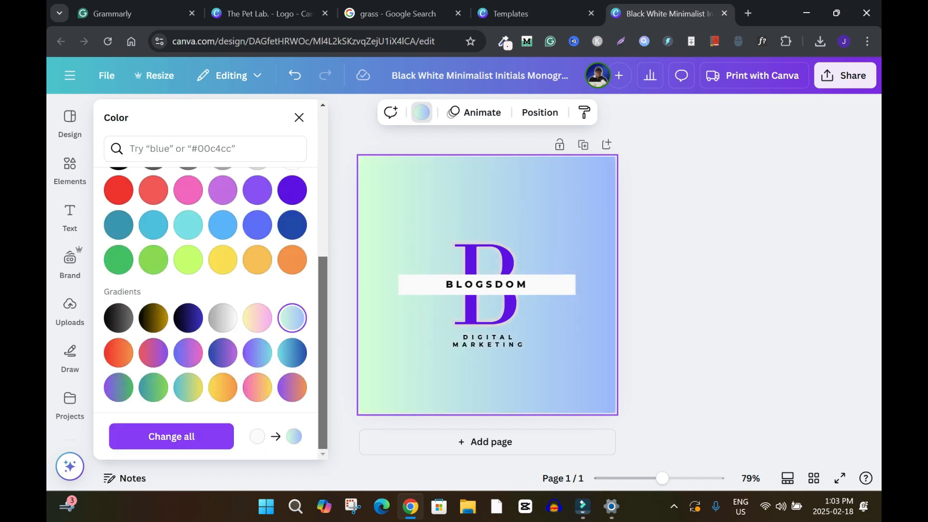
{"action": "left_click", "coordinate": [153, 352]}
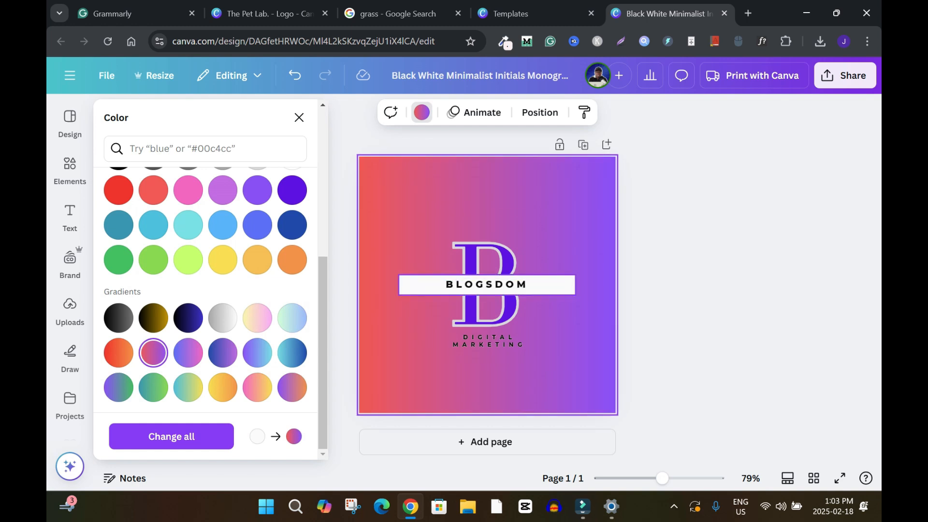
Try deleting the white band behind the BLOGSDOM text, and undo the deletion.
{"action": "left_click", "coordinate": [486, 285]}
{"action": "key", "text": "Delete"}
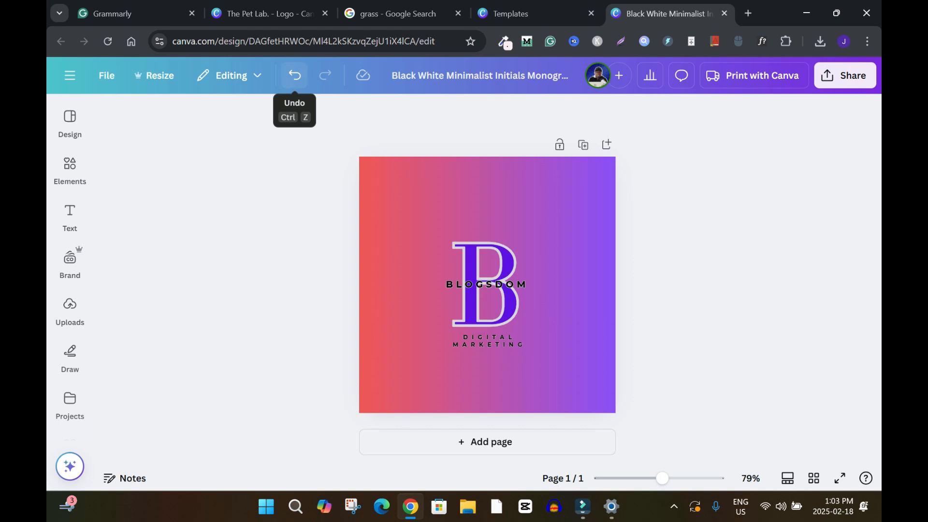
{"action": "left_click", "coordinate": [294, 76]}
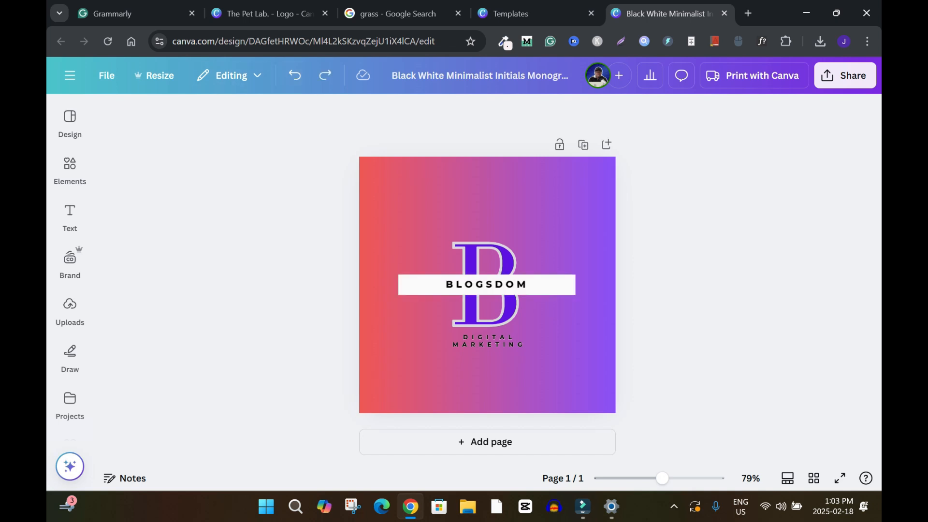
Try black-to-gray, black-to-blue and violet-to-green gradients for the page background, and settle on the blue-to-purple gradient.
{"action": "left_click", "coordinate": [421, 203]}
{"action": "left_click", "coordinate": [421, 113]}
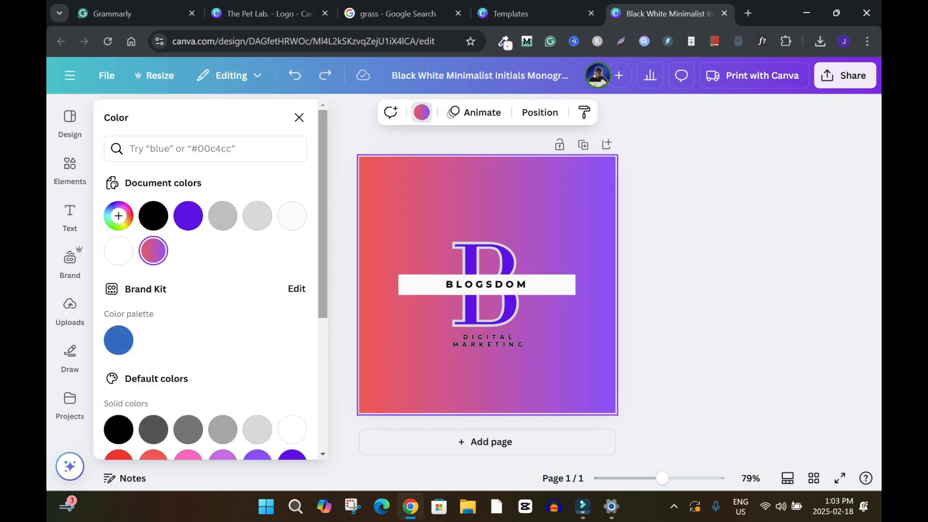
{"action": "scroll", "coordinate": [215, 314], "scroll_direction": "down", "scroll_amount": 3}
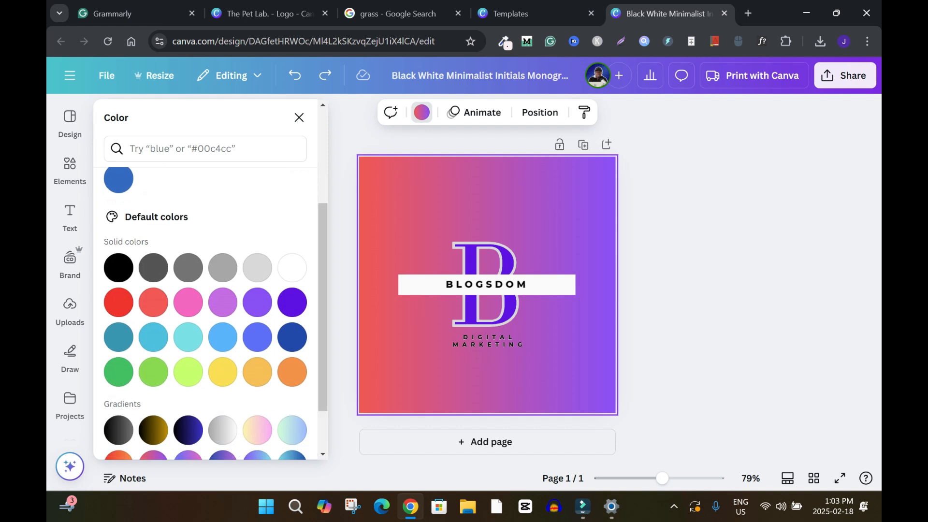
{"action": "left_click", "coordinate": [118, 430]}
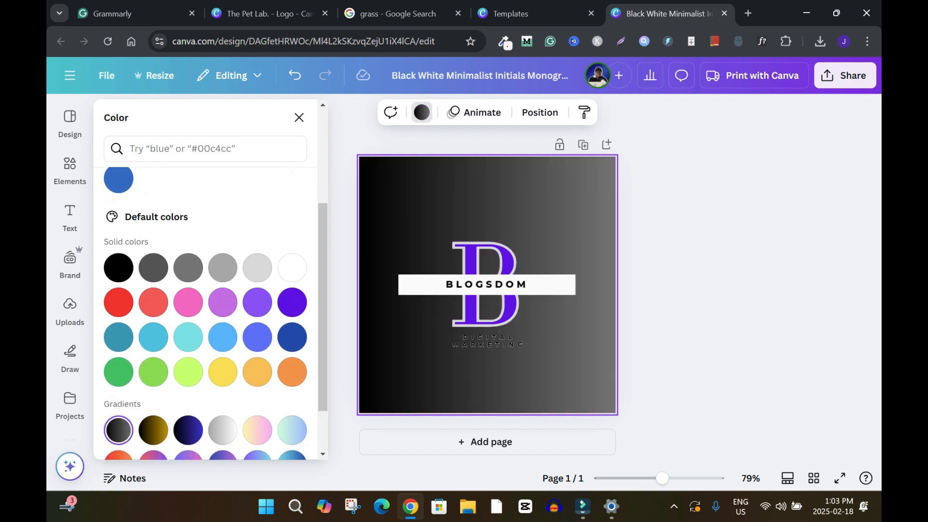
{"action": "left_click_drag", "start_coordinate": [322, 307], "coordinate": [323, 345]}
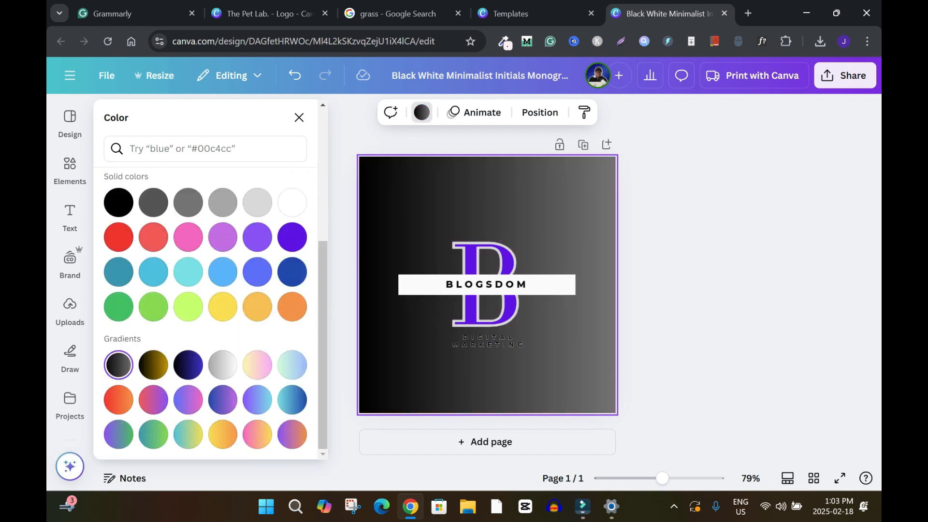
{"action": "left_click", "coordinate": [188, 365]}
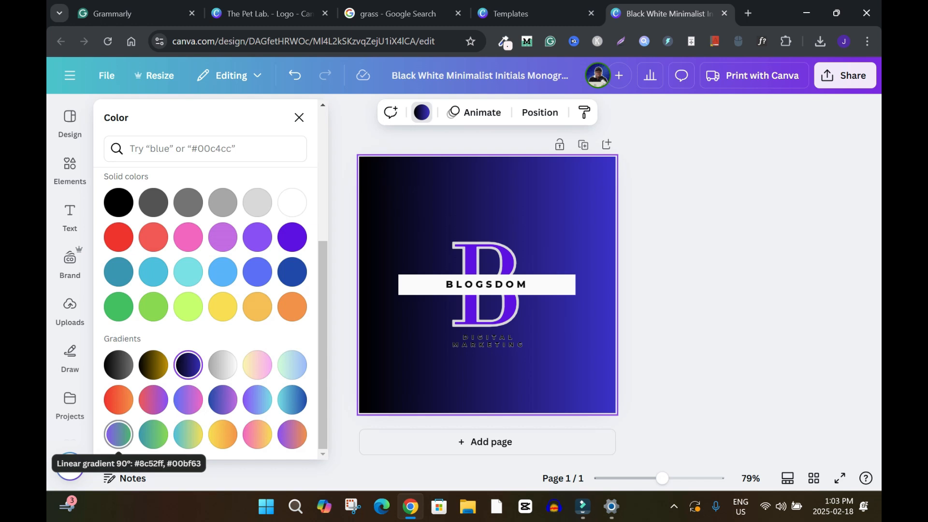
{"action": "left_click", "coordinate": [118, 434]}
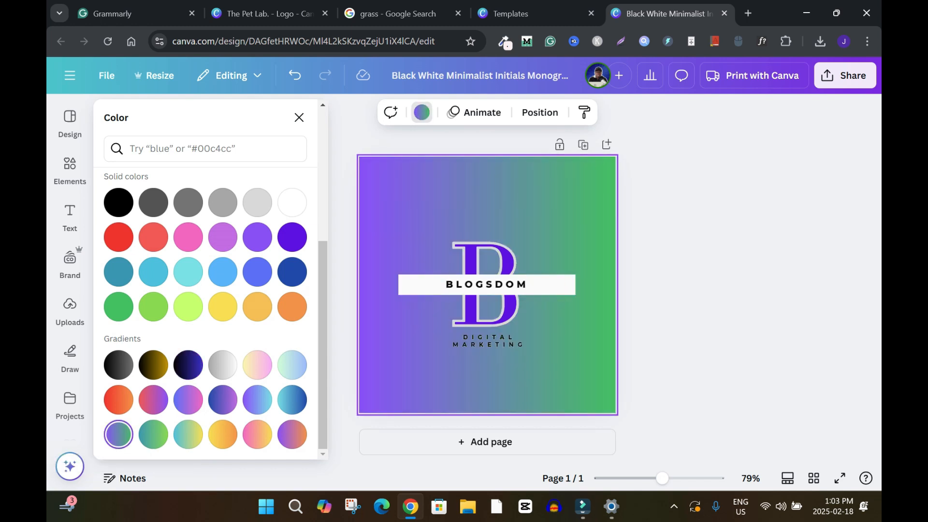
{"action": "left_click", "coordinate": [223, 399]}
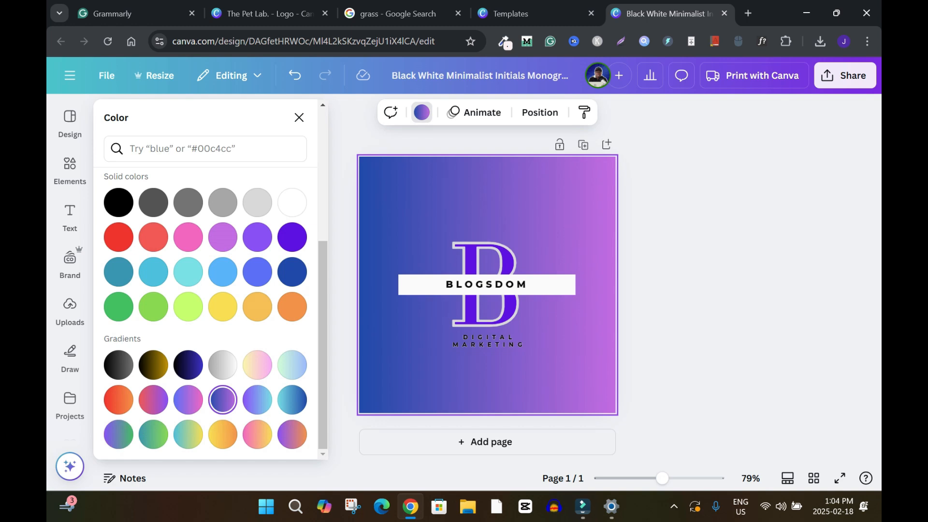
Delete the white band behind the BLOGSDOM text.
{"action": "left_click", "coordinate": [421, 284]}
{"action": "key", "text": "Delete"}
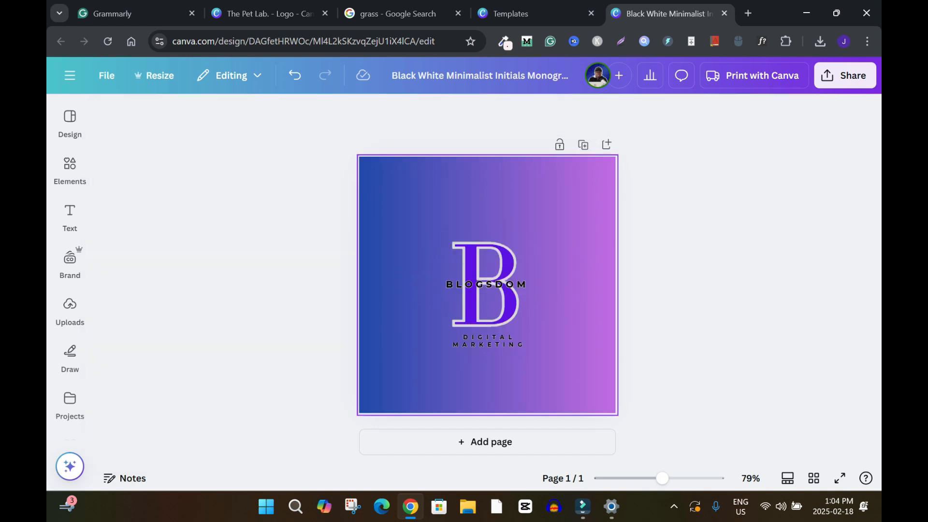
Try a white outline with a thickness of 200 on the BLOGSDOM text.
{"action": "left_click", "coordinate": [485, 285]}
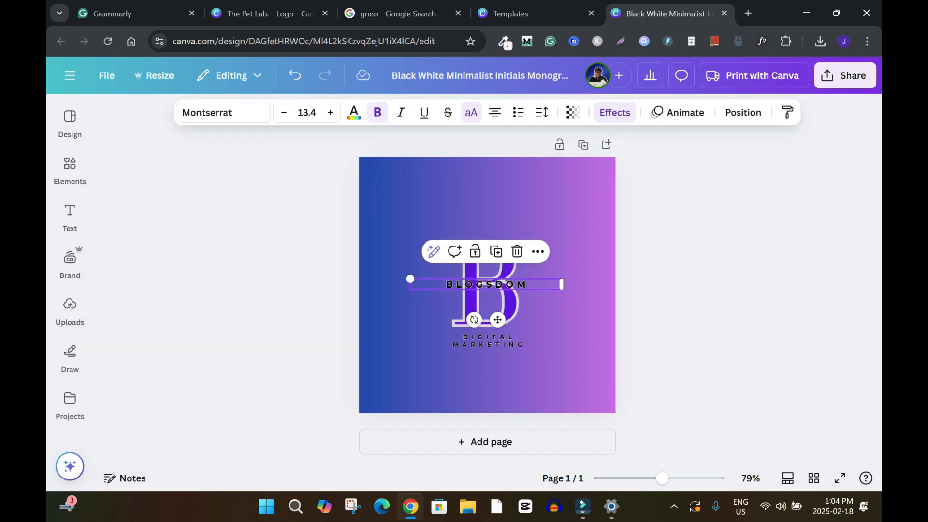
{"action": "left_click", "coordinate": [296, 422]}
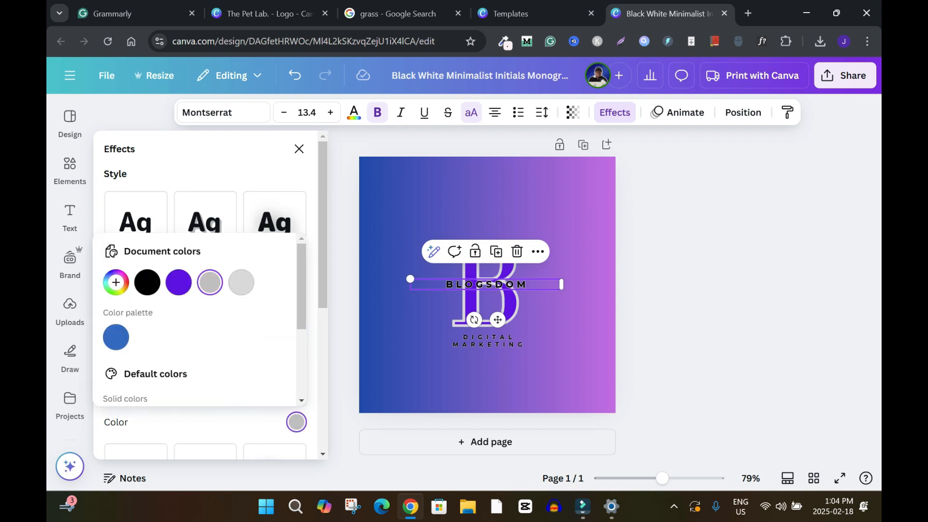
{"action": "scroll", "coordinate": [194, 329], "scroll_direction": "down", "scroll_amount": 3}
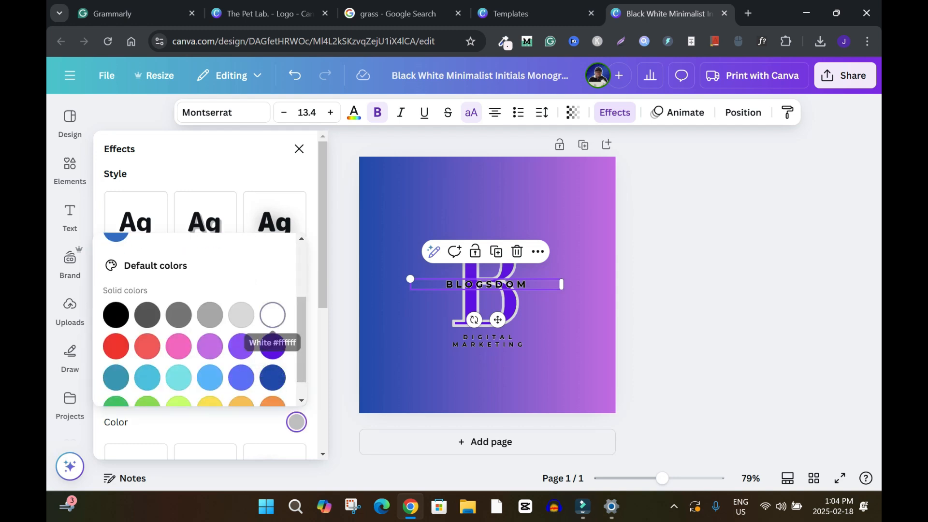
{"action": "left_click", "coordinate": [273, 315]}
{"action": "left_click_drag", "start_coordinate": [136, 393], "coordinate": [218, 393]}
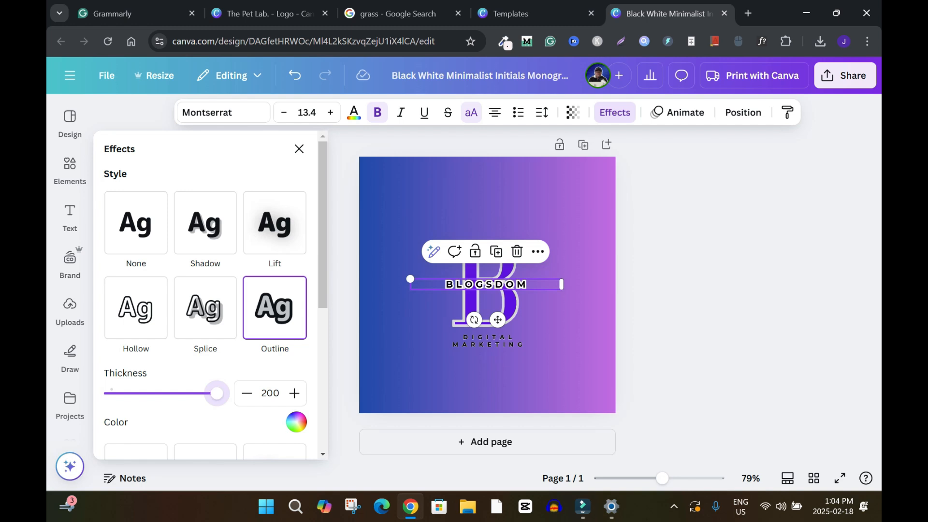
{"action": "key", "text": "Escape"}
Undo the BLOGSDOM outline edits, the white band deletion and the gradient changes, back to the plain off-white page background.
{"action": "left_click", "coordinate": [294, 75]}
{"action": "left_click", "coordinate": [295, 75]}
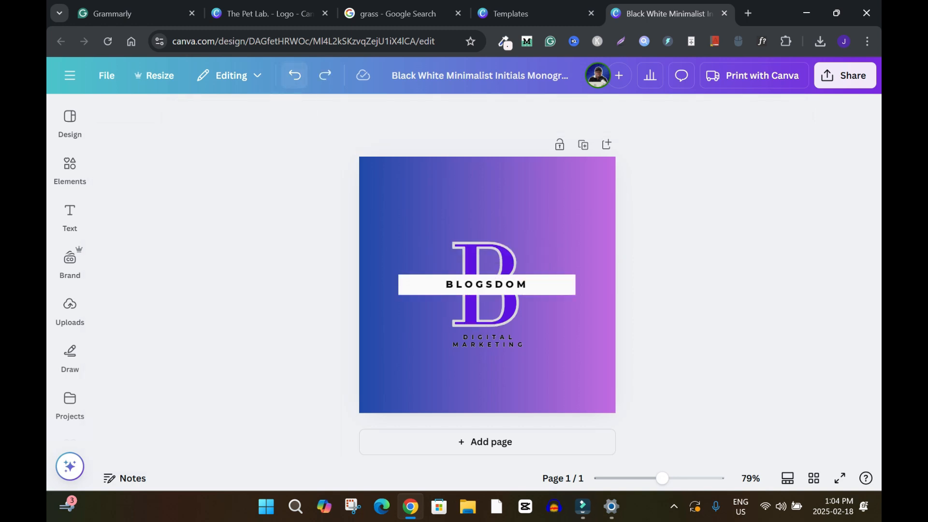
{"action": "left_click", "coordinate": [295, 75]}
{"action": "left_click", "coordinate": [294, 75]}
{"action": "left_click", "coordinate": [294, 75]}
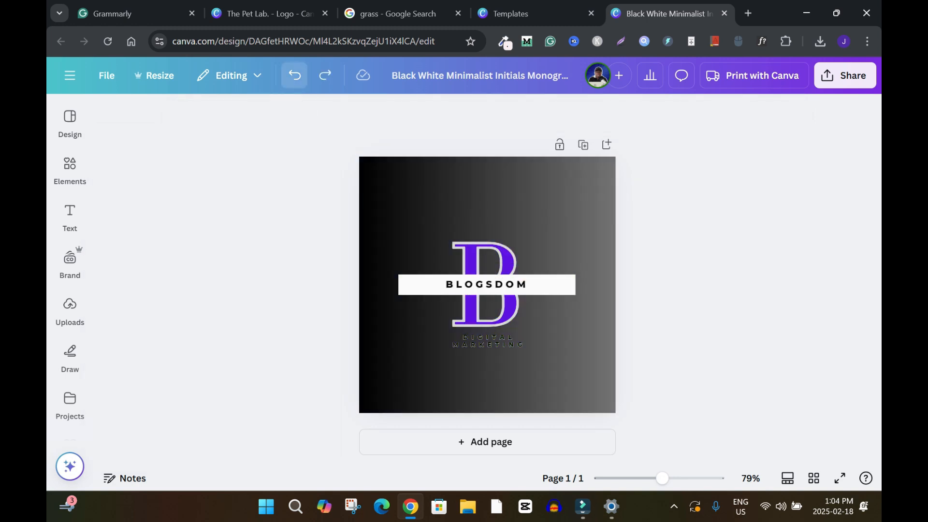
{"action": "left_click", "coordinate": [295, 75]}
{"action": "left_click", "coordinate": [295, 75]}
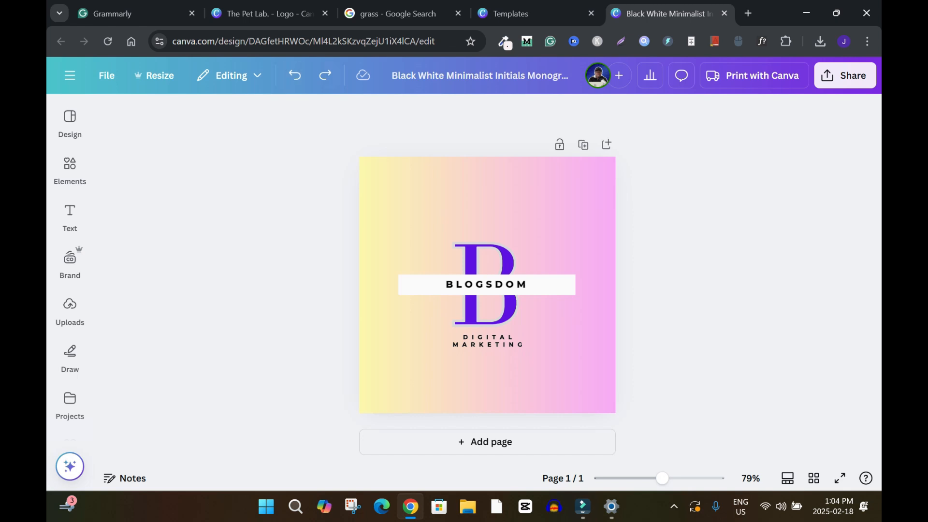
{"action": "left_click", "coordinate": [295, 75]}
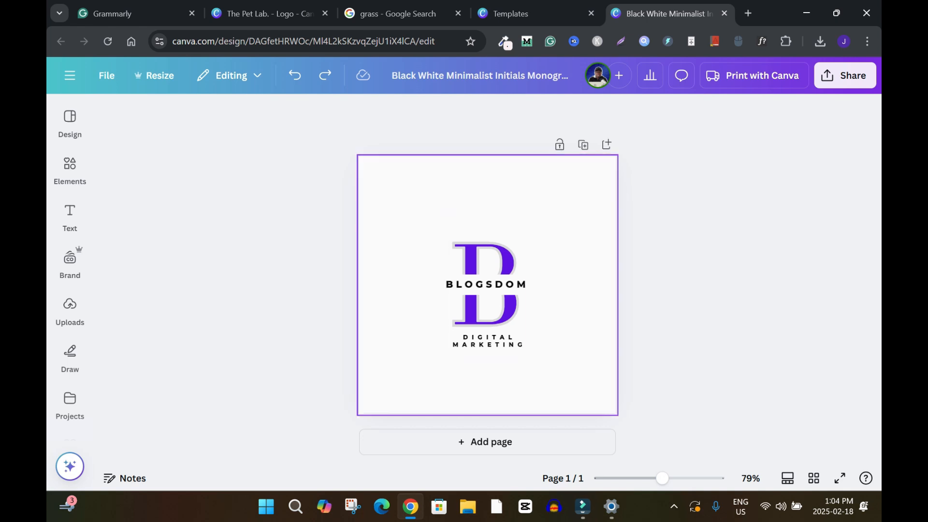
Search the elements for Circle and add a thin and a thicker black ring graphic to the page.
{"action": "left_click", "coordinate": [70, 169]}
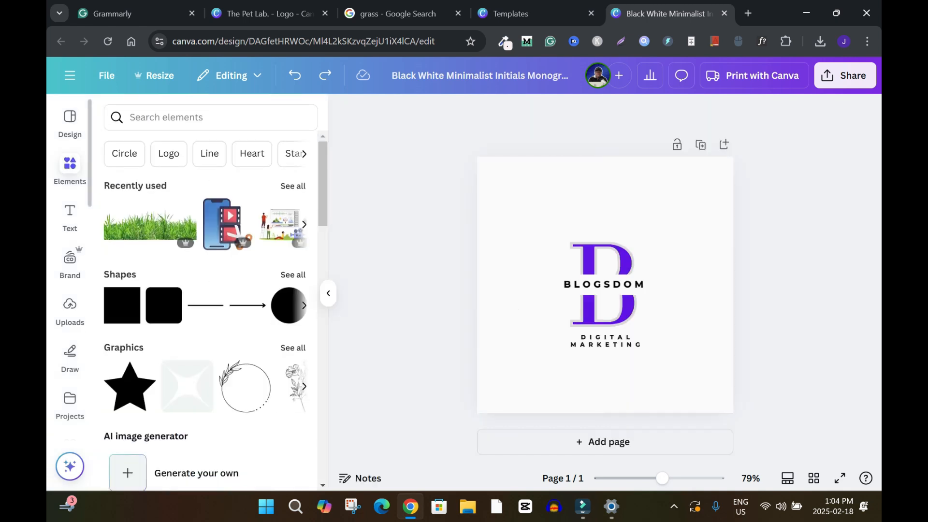
{"action": "left_click", "coordinate": [210, 117]}
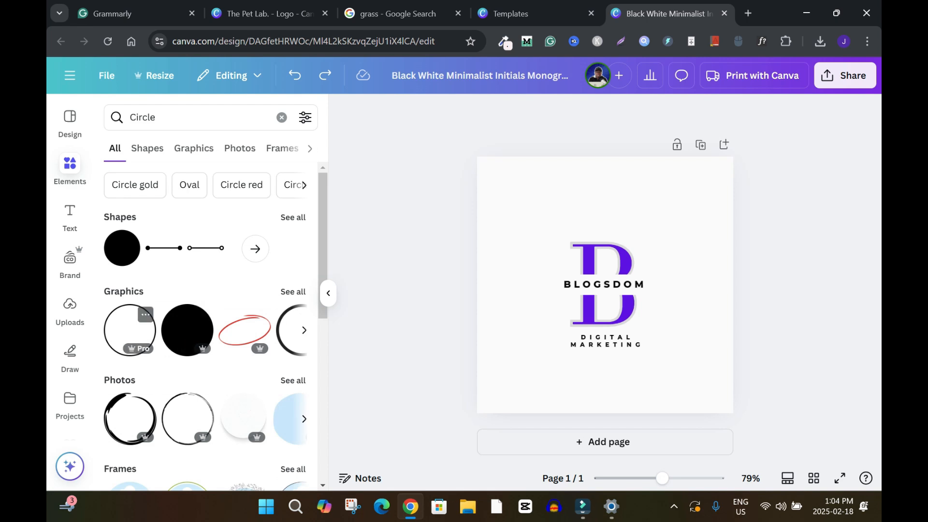
{"action": "left_click", "coordinate": [129, 331]}
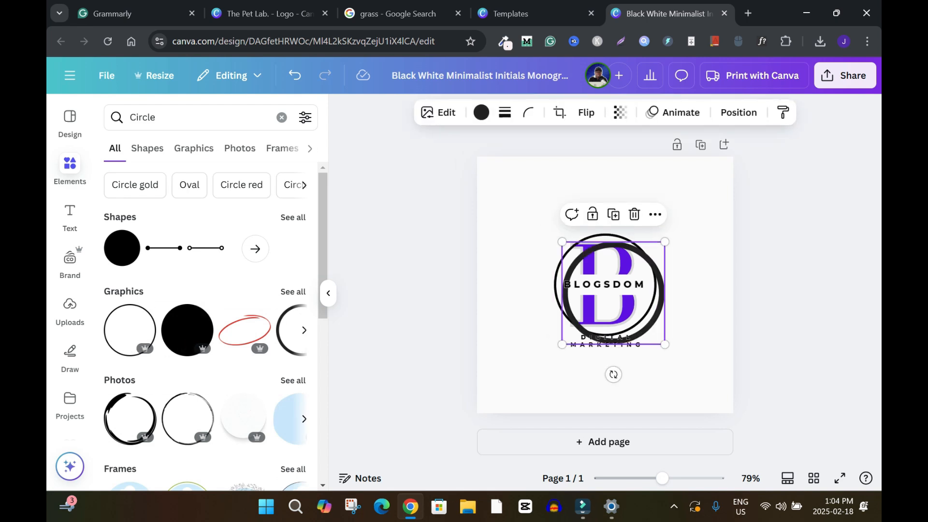
Move the two rings apart on the page and delete the thicker one.
{"action": "left_click_drag", "start_coordinate": [614, 293], "coordinate": [667, 326]}
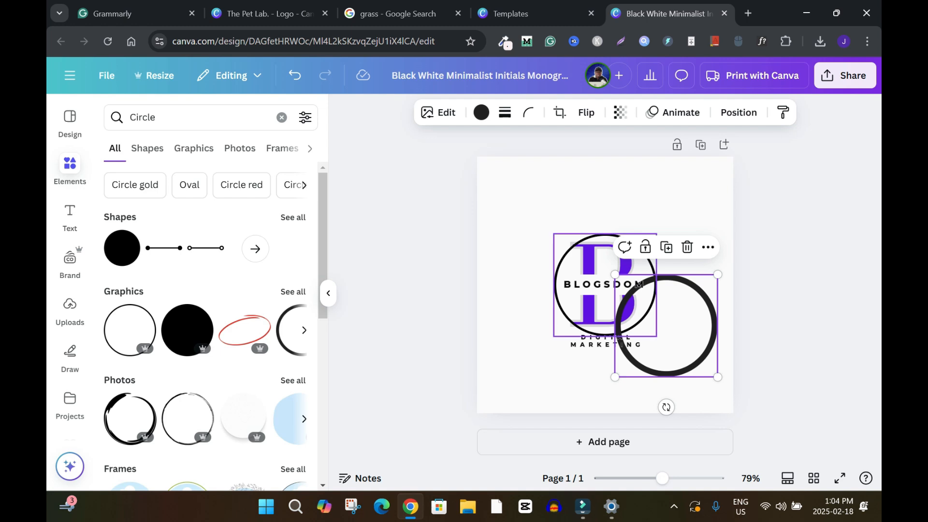
{"action": "left_click_drag", "start_coordinate": [561, 304], "coordinate": [501, 323]}
{"action": "left_click_drag", "start_coordinate": [666, 325], "coordinate": [701, 320]}
{"action": "left_click_drag", "start_coordinate": [546, 314], "coordinate": [523, 330]}
{"action": "left_click_drag", "start_coordinate": [687, 309], "coordinate": [590, 269]}
{"action": "key", "text": "Delete"}
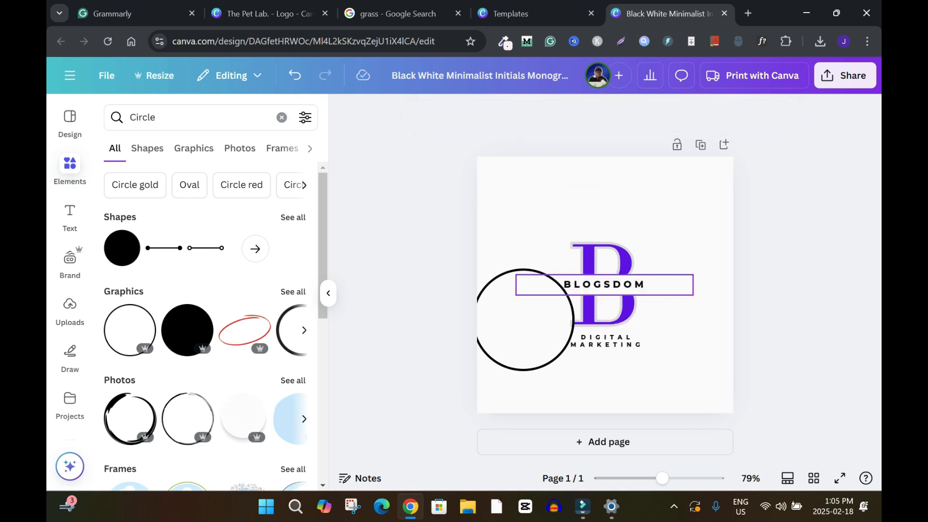
Enlarge the thin black ring and center it around the B, BLOGSDOM and DIGITAL MARKETING lettering.
{"action": "left_click_drag", "start_coordinate": [527, 333], "coordinate": [608, 293]}
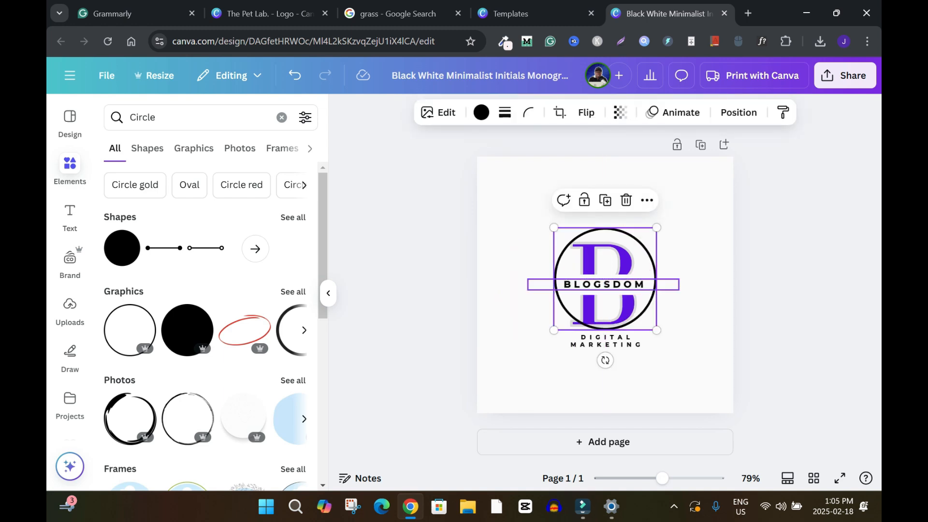
{"action": "left_click_drag", "start_coordinate": [657, 330], "coordinate": [714, 388]}
{"action": "left_click_drag", "start_coordinate": [633, 308], "coordinate": [605, 285]}
{"action": "key", "text": "Escape"}
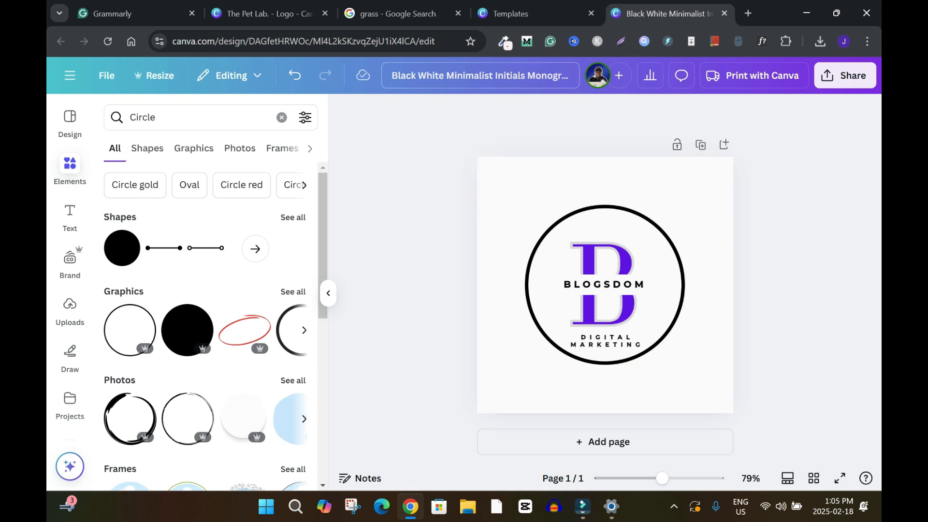
Rename the design as "Blogsdom - logo - Digital Marketing".
{"action": "left_click", "coordinate": [493, 75]}
{"action": "type", "text": "Bl"}
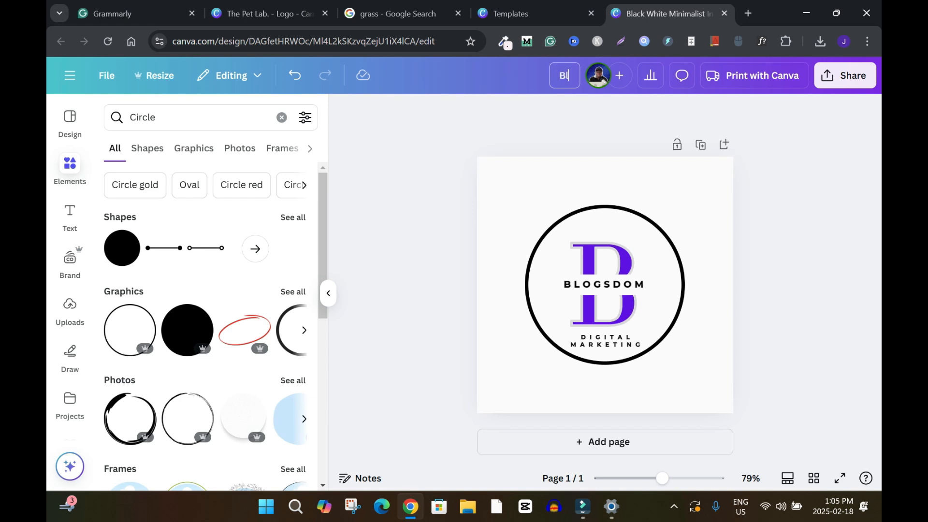
{"action": "type", "text": "ogsdom - logo"}
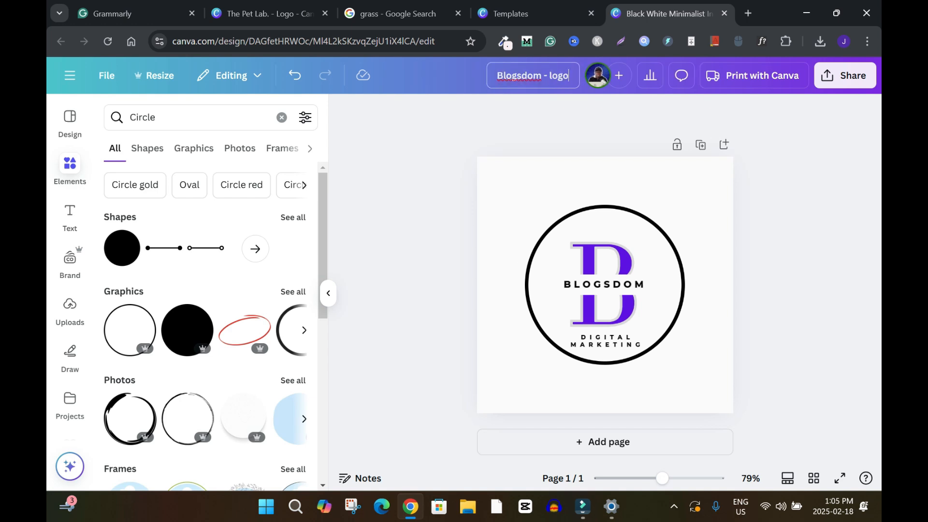
{"action": "key", "text": "Return"}
{"action": "type", "text": "-"}
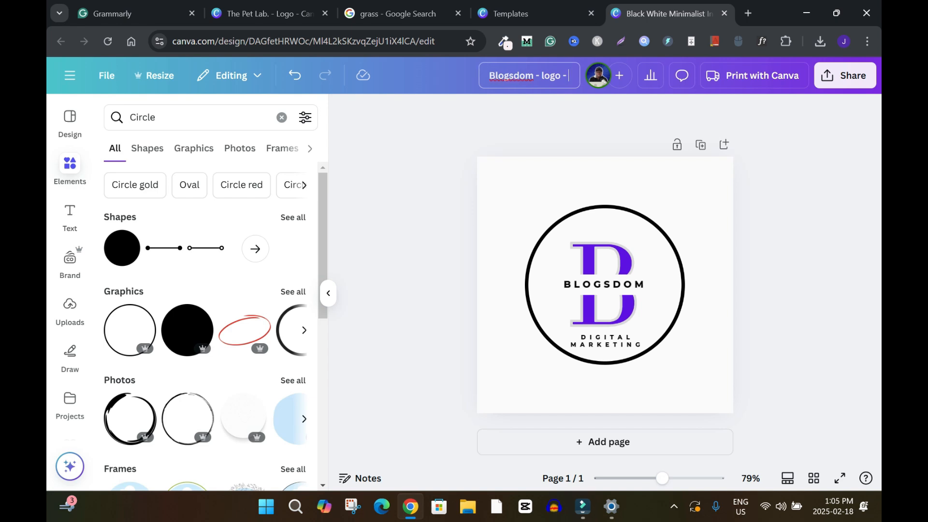
{"action": "type", "text": " Digital"}
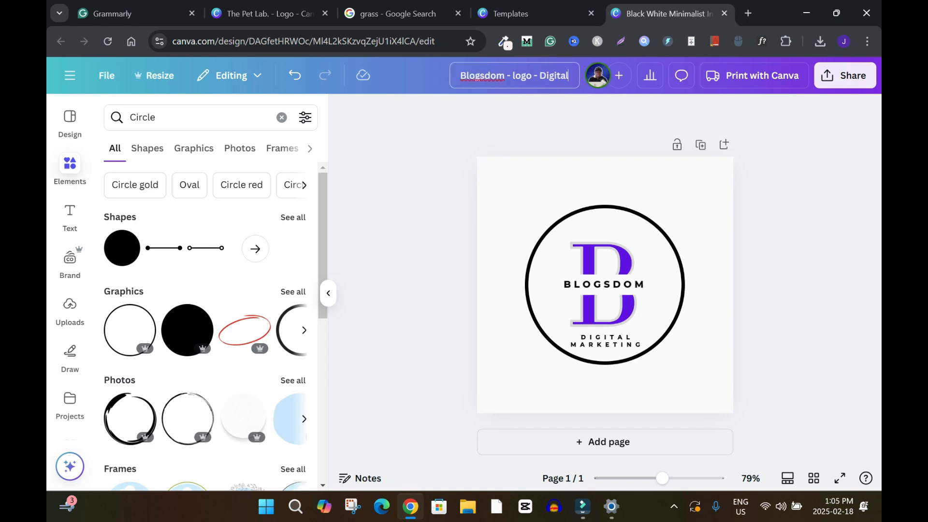
{"action": "type", "text": " Marketing"}
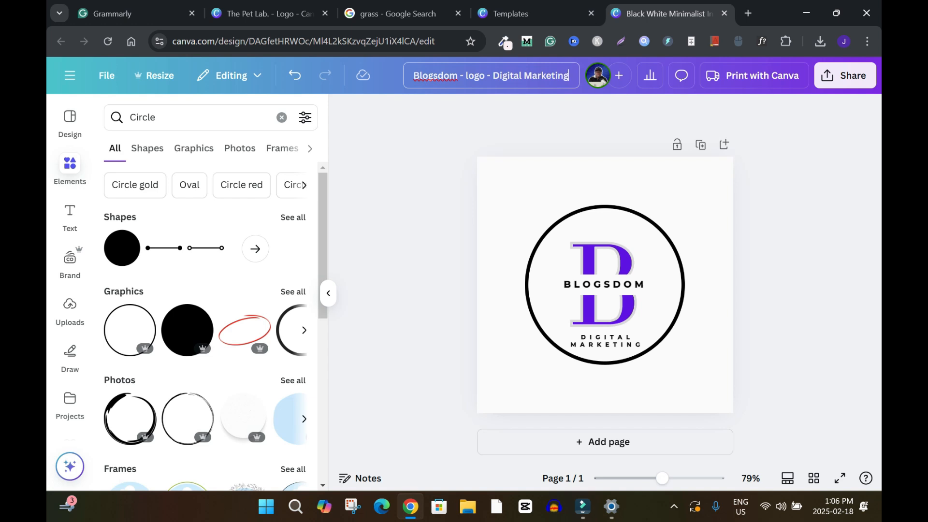
{"action": "key", "text": "Return"}
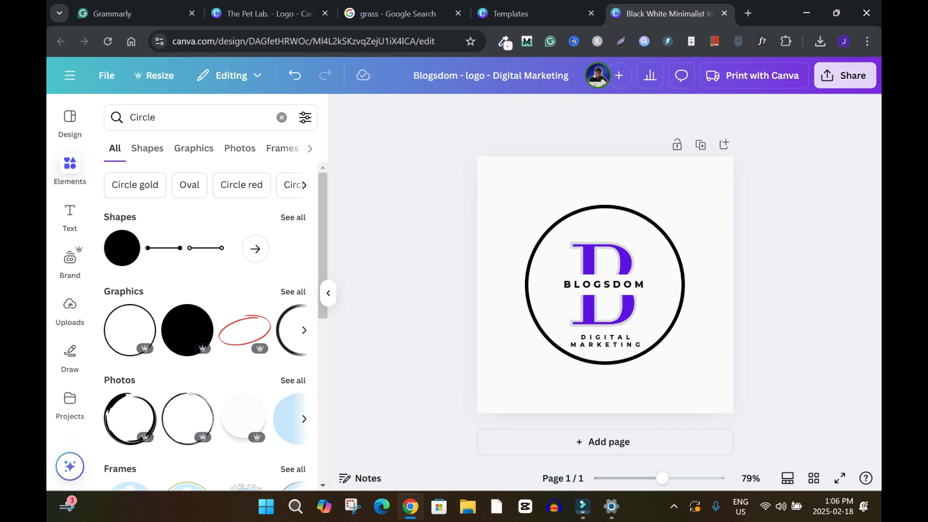
Review the logo's download options and the full set of circle graphics without downloading the file.
{"action": "left_click", "coordinate": [845, 75]}
{"action": "left_click", "coordinate": [643, 333]}
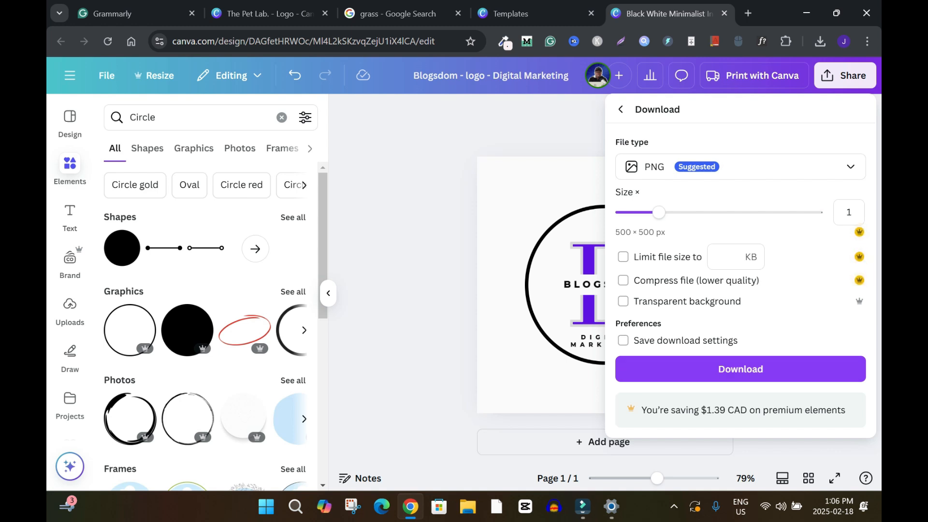
{"action": "key", "text": "Escape"}
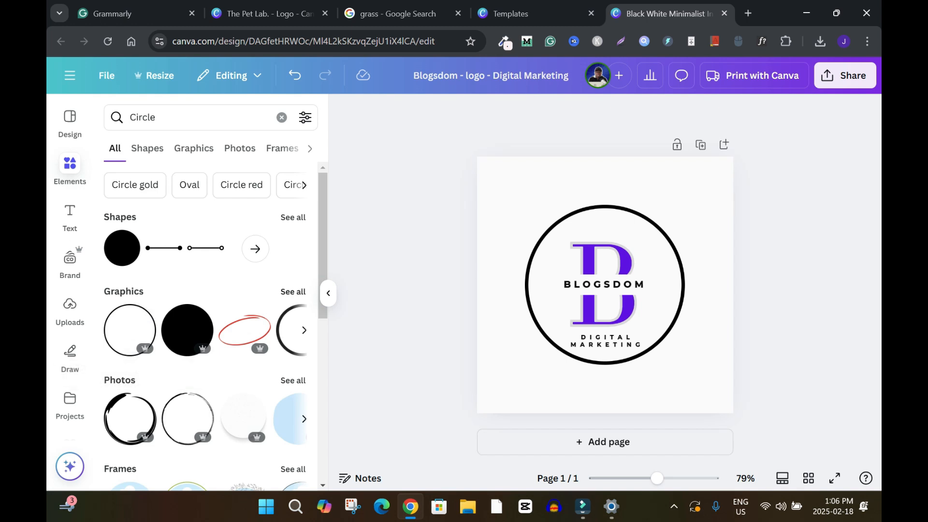
{"action": "left_click", "coordinate": [293, 292]}
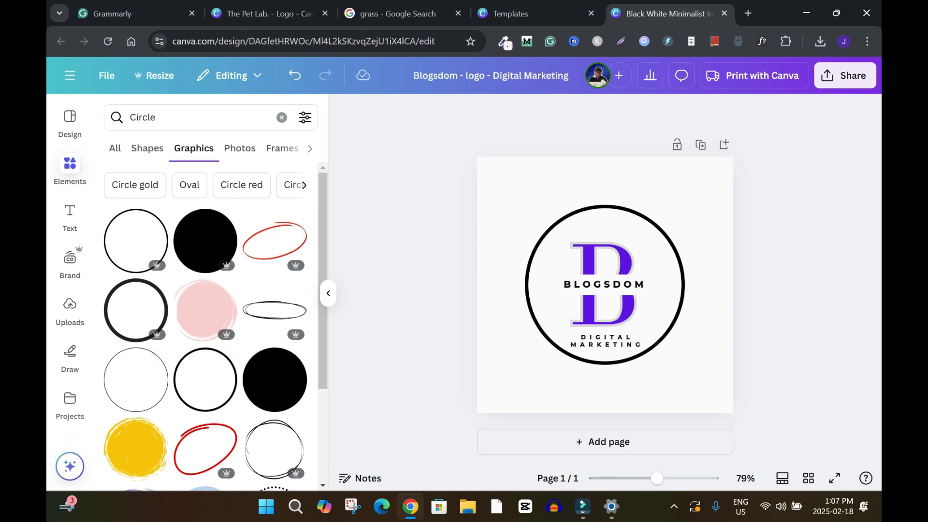
{"action": "left_click", "coordinate": [847, 75]}
{"action": "left_click", "coordinate": [846, 75]}
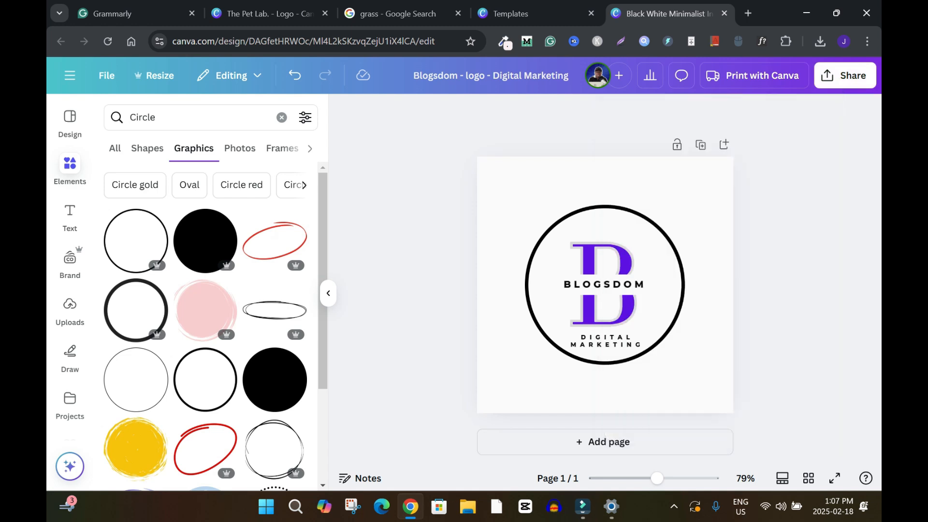
{"action": "left_click", "coordinate": [846, 75]}
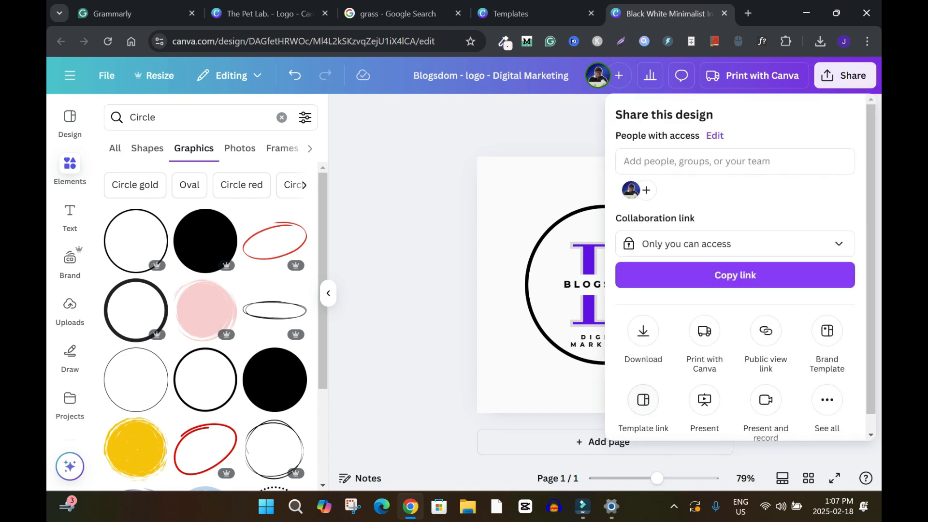
{"action": "left_click", "coordinate": [643, 356]}
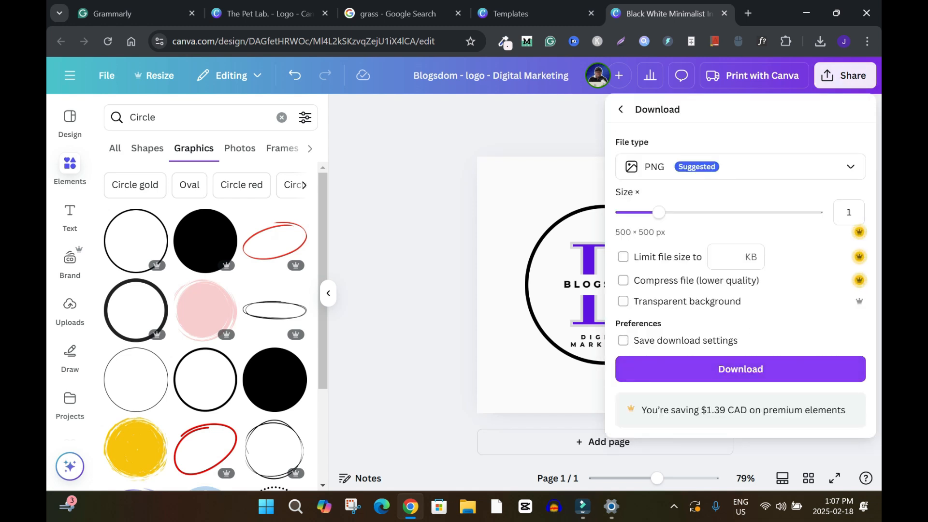
{"action": "key", "text": "Escape"}
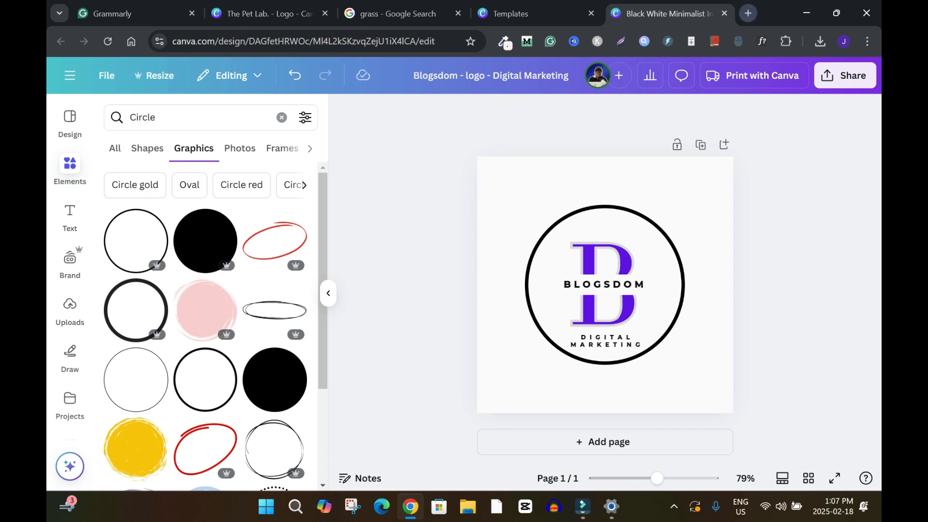
Open the Canva home page in a new browser tab, search for "logo" and open the 500 × 500 px Logo category.
{"action": "left_click", "coordinate": [748, 13]}
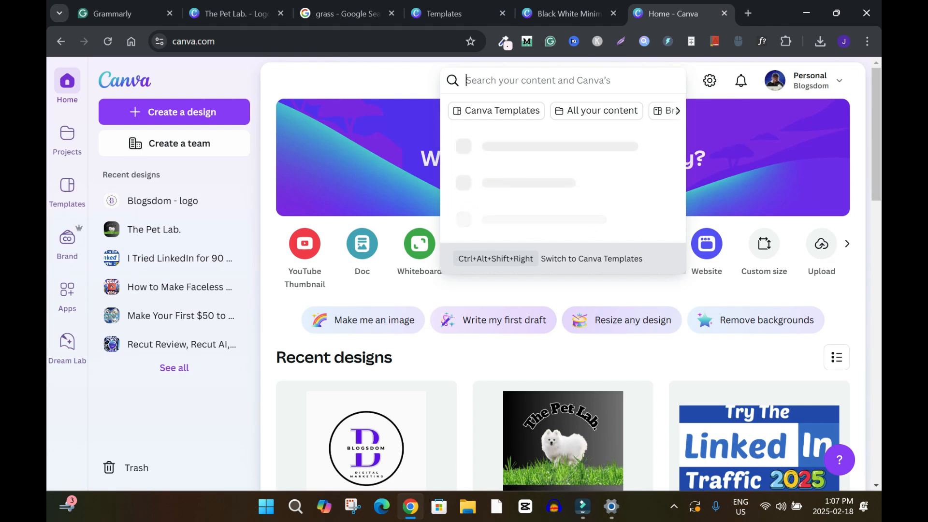
{"action": "type", "text": "logo"}
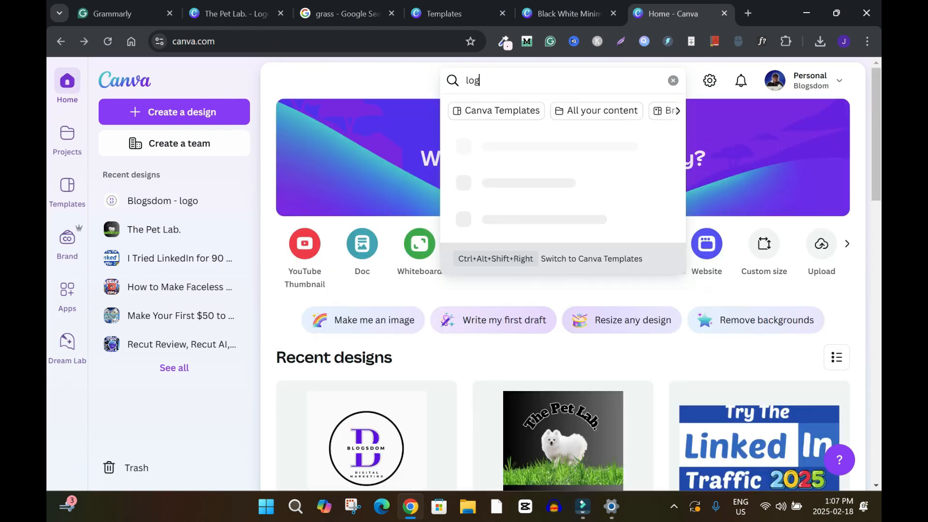
{"action": "type", "text": "o"}
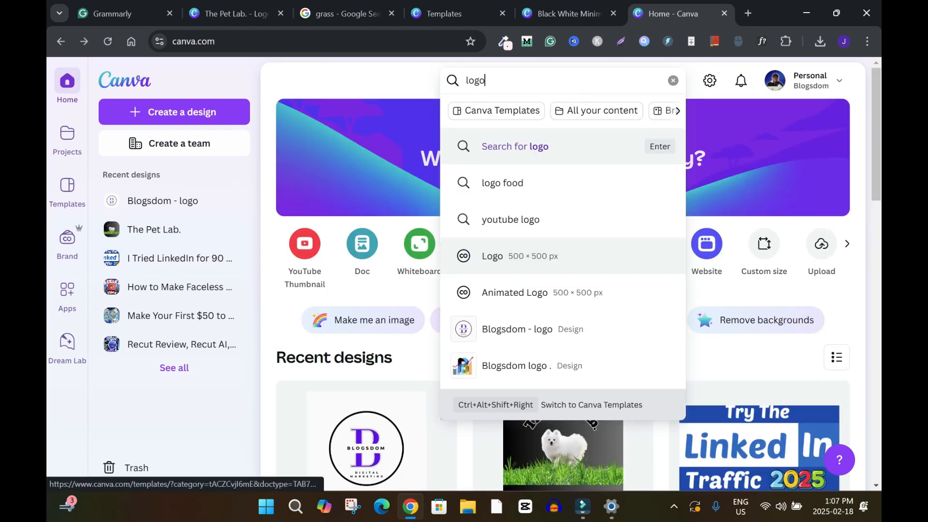
{"action": "left_click", "coordinate": [492, 255]}
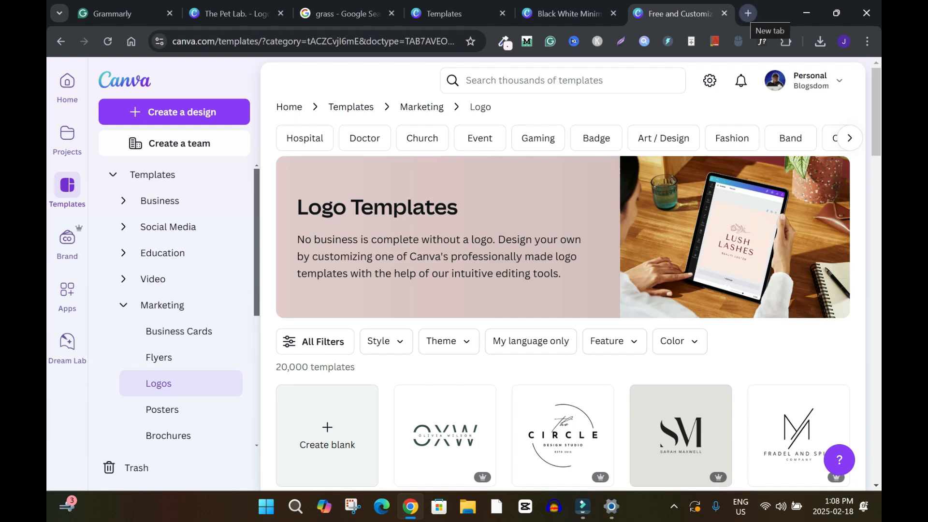
Browse the logo templates and create a blank logo design.
{"action": "scroll", "coordinate": [327, 254], "scroll_direction": "down", "scroll_amount": 10}
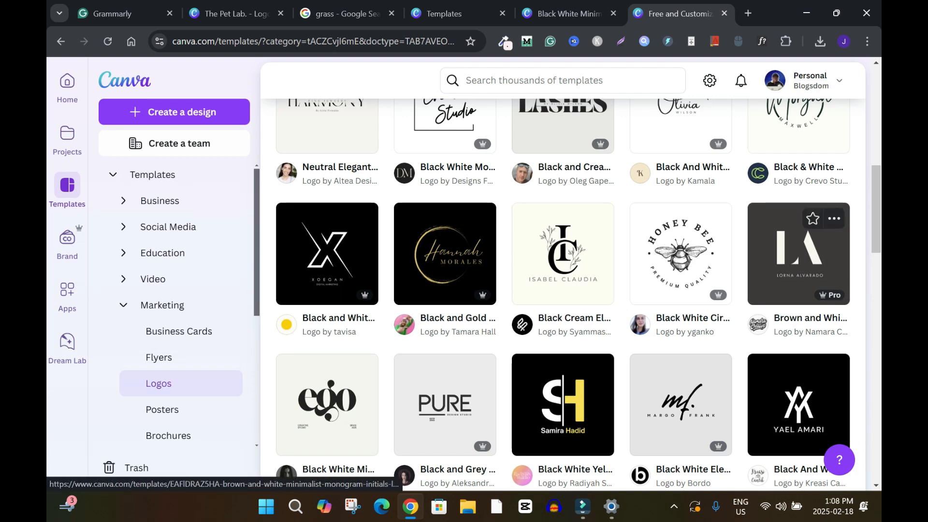
{"action": "scroll", "coordinate": [327, 254], "scroll_direction": "down", "scroll_amount": 5}
{"action": "scroll", "coordinate": [562, 295], "scroll_direction": "up", "scroll_amount": 15}
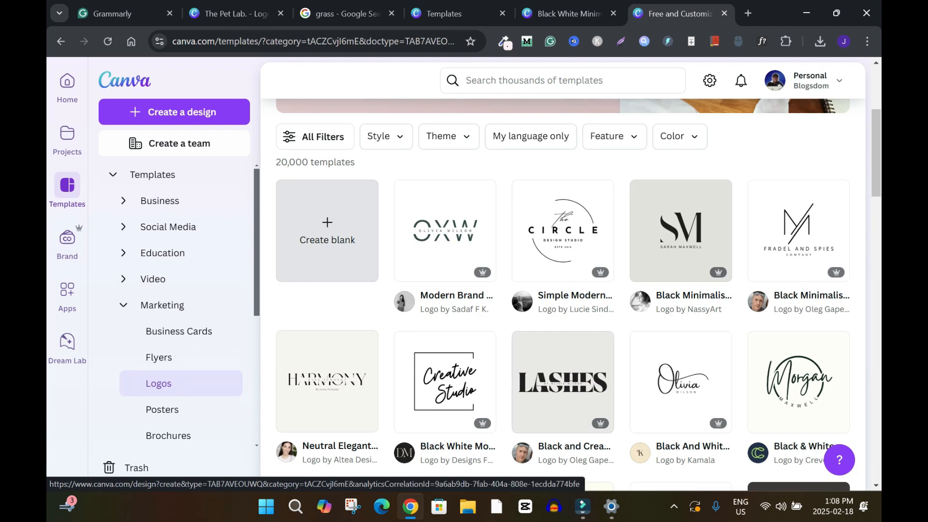
{"action": "left_click", "coordinate": [327, 231]}
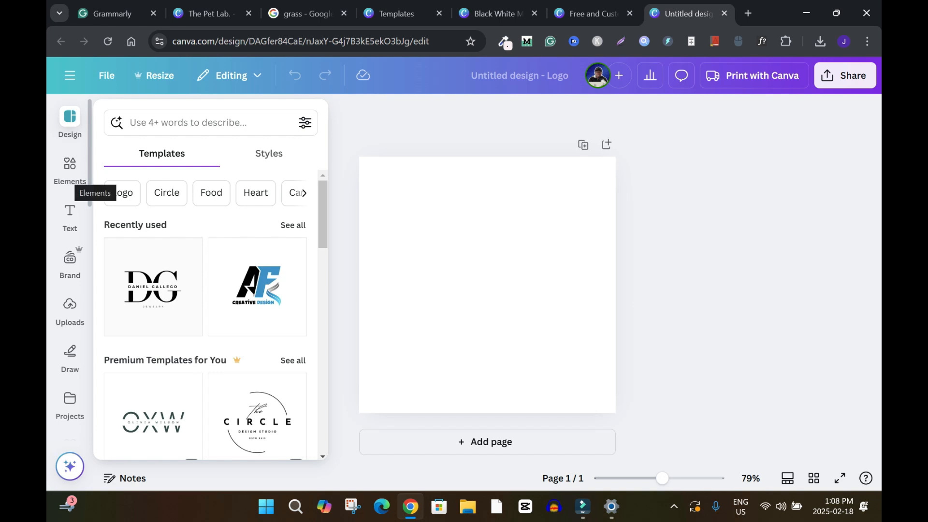
Search the elements library for "happy face" and clear the search.
{"action": "left_click", "coordinate": [70, 167]}
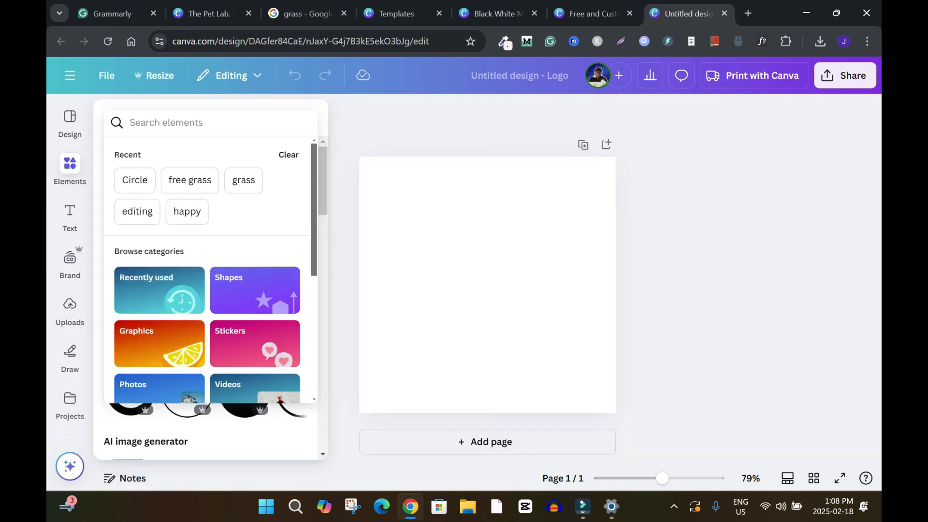
{"action": "type", "text": "happy face"}
{"action": "key", "text": "Return"}
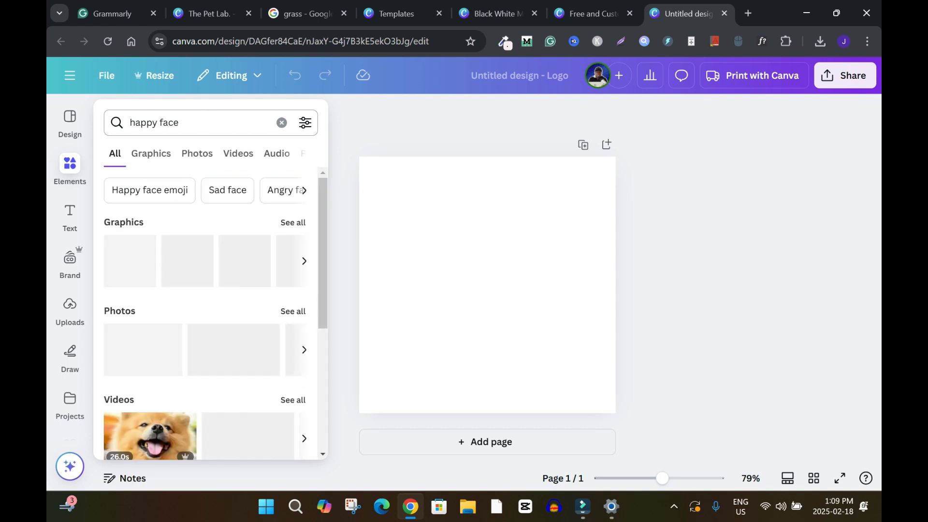
{"action": "left_click", "coordinate": [281, 122]}
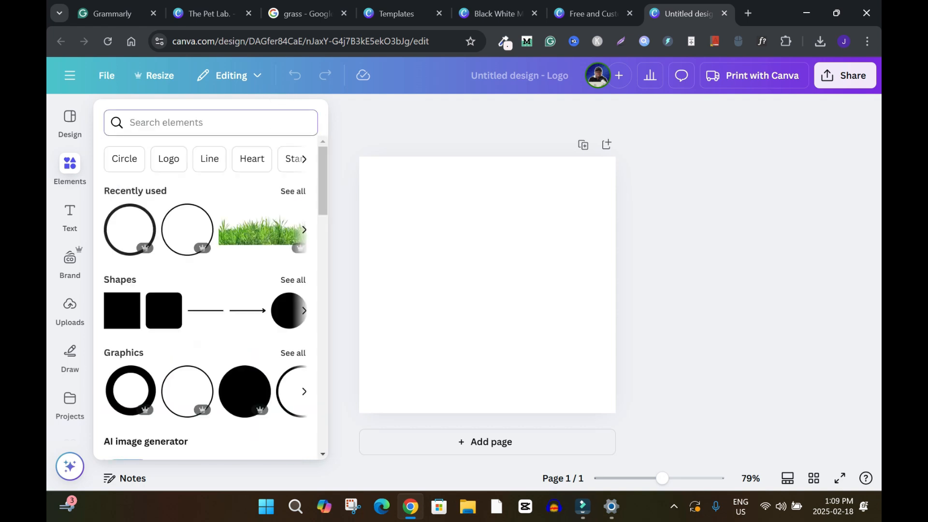
Search the element photos for "smile", add the portrait of the smiling curly-haired, bearded man, and crop its right side inward.
{"action": "type", "text": "smile"}
{"action": "key", "text": "Return"}
{"action": "left_click", "coordinate": [196, 153]}
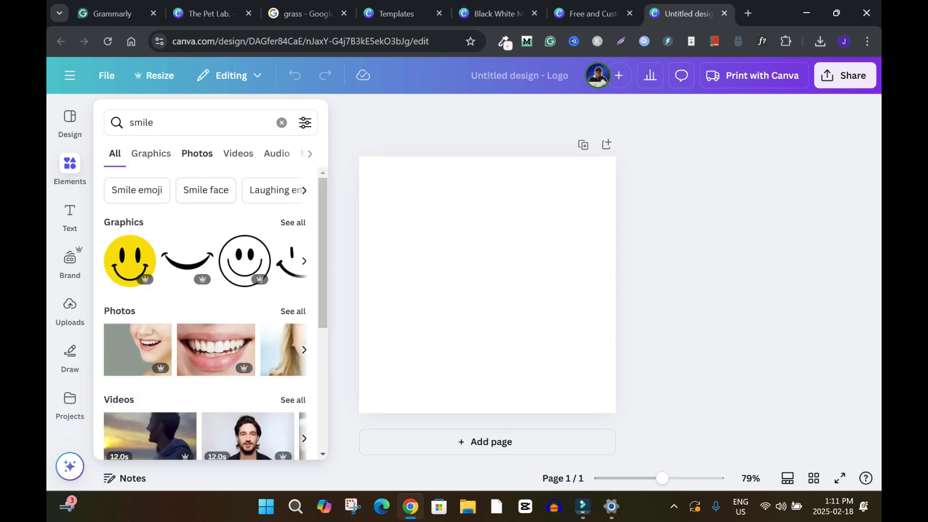
{"action": "scroll", "coordinate": [205, 315], "scroll_direction": "down", "scroll_amount": 5}
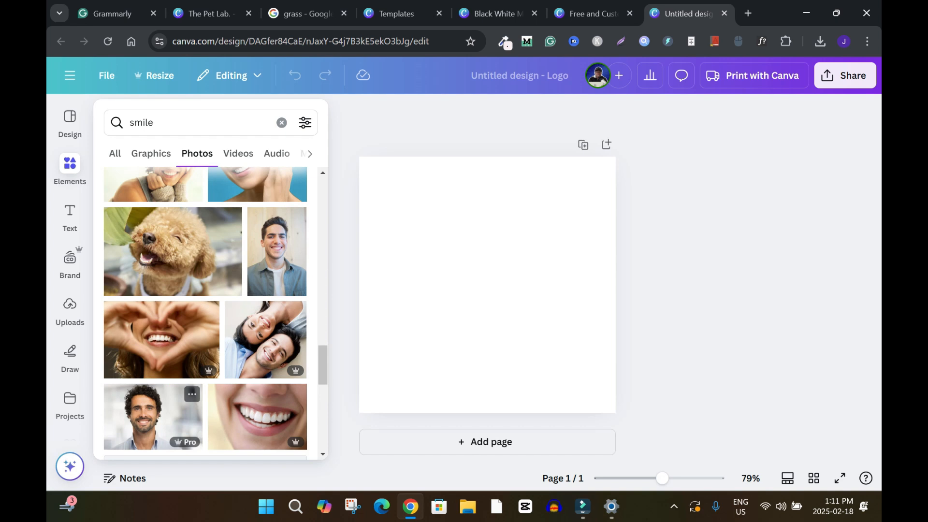
{"action": "left_click", "coordinate": [153, 416]}
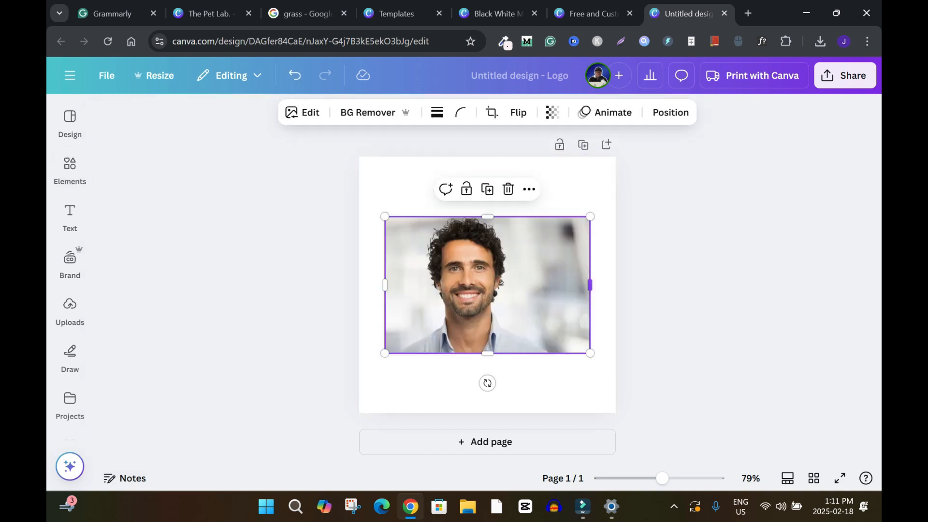
{"action": "left_click_drag", "start_coordinate": [590, 285], "coordinate": [546, 285]}
Try setting the portrait as the page background and undo it.
{"action": "right_click", "coordinate": [488, 291]}
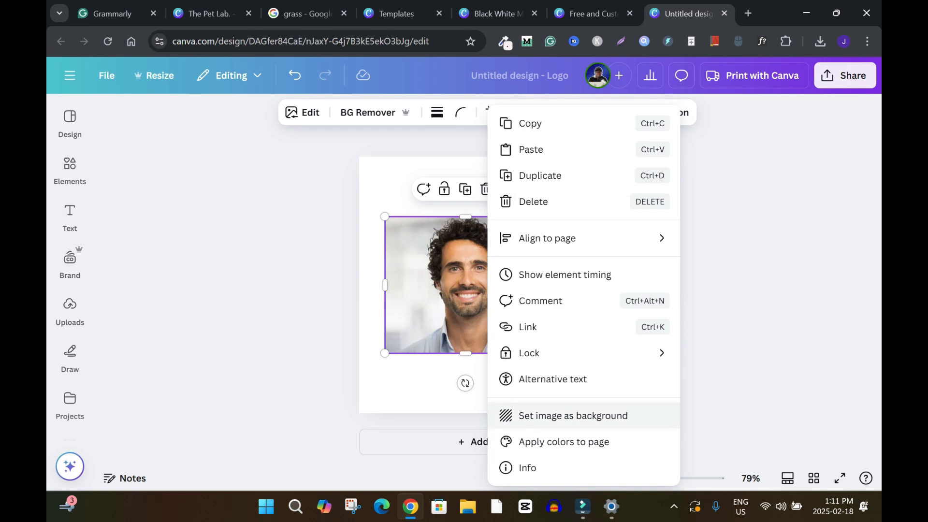
{"action": "left_click", "coordinate": [573, 416]}
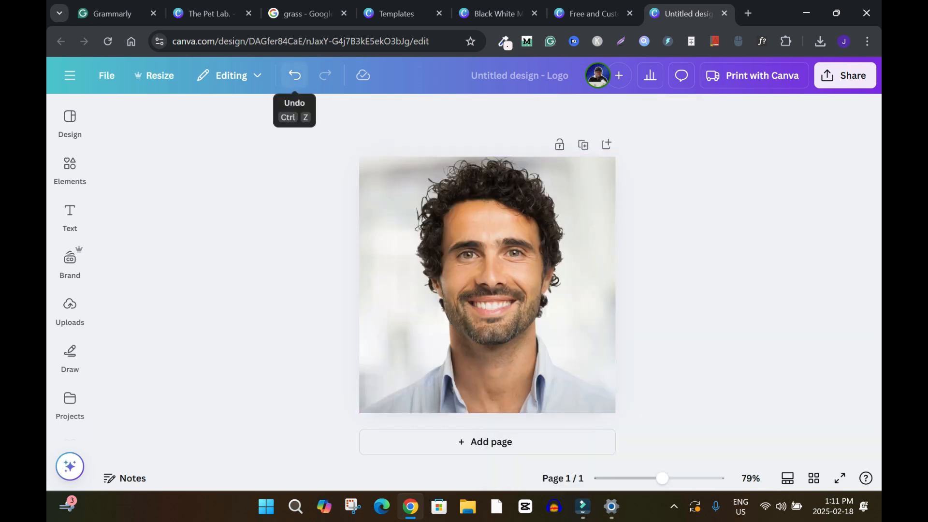
{"action": "left_click", "coordinate": [295, 75]}
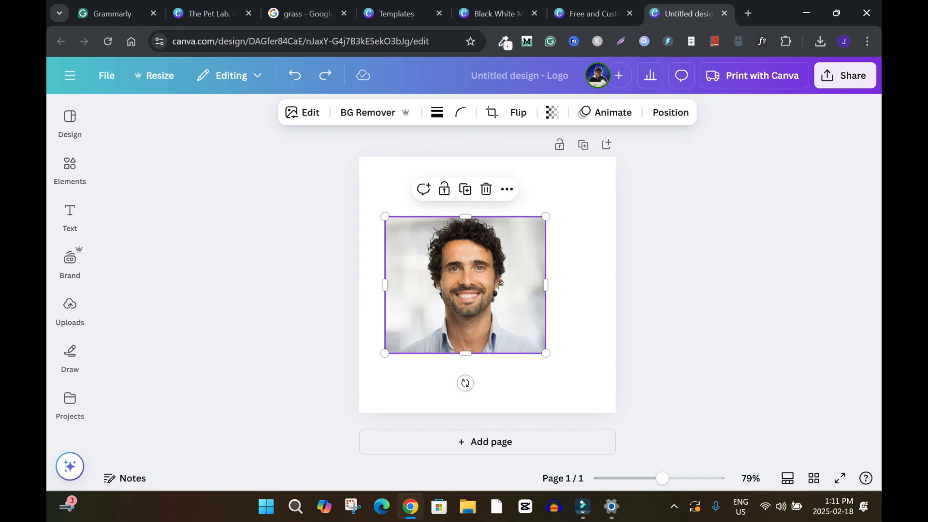
Enlarge the portrait to about four fifths of the page width and centre it on the page.
{"action": "left_click_drag", "start_coordinate": [465, 285], "coordinate": [488, 285]}
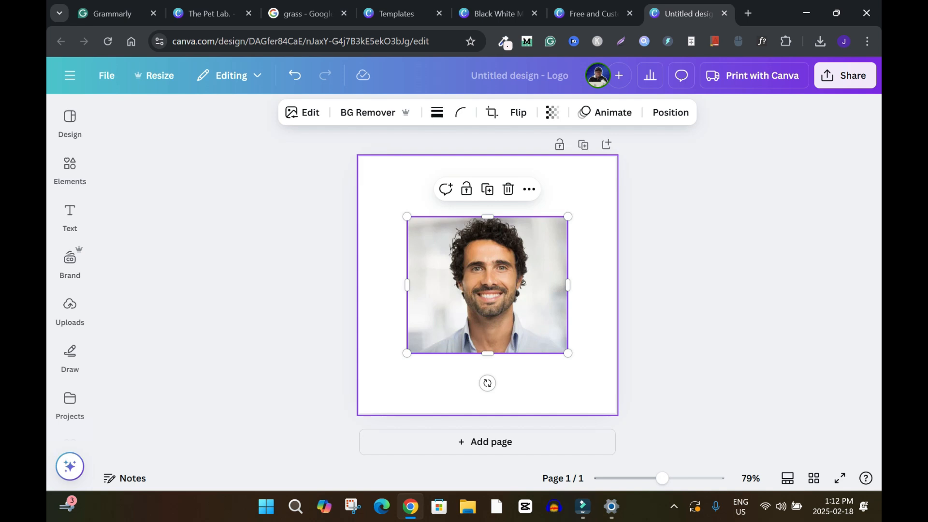
{"action": "left_click_drag", "start_coordinate": [488, 285], "coordinate": [465, 250]}
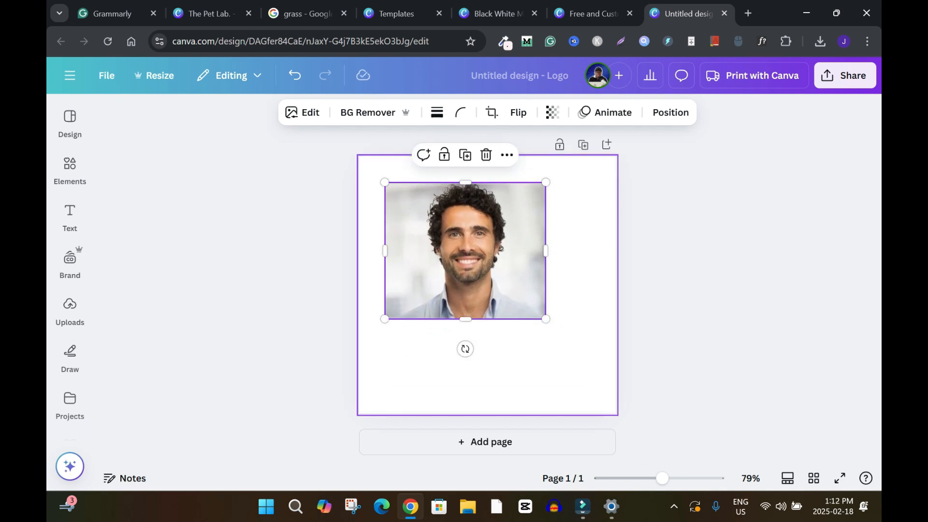
{"action": "left_click_drag", "start_coordinate": [546, 319], "coordinate": [591, 357]}
{"action": "left_click_drag", "start_coordinate": [488, 270], "coordinate": [487, 285]}
{"action": "key", "text": "Escape"}
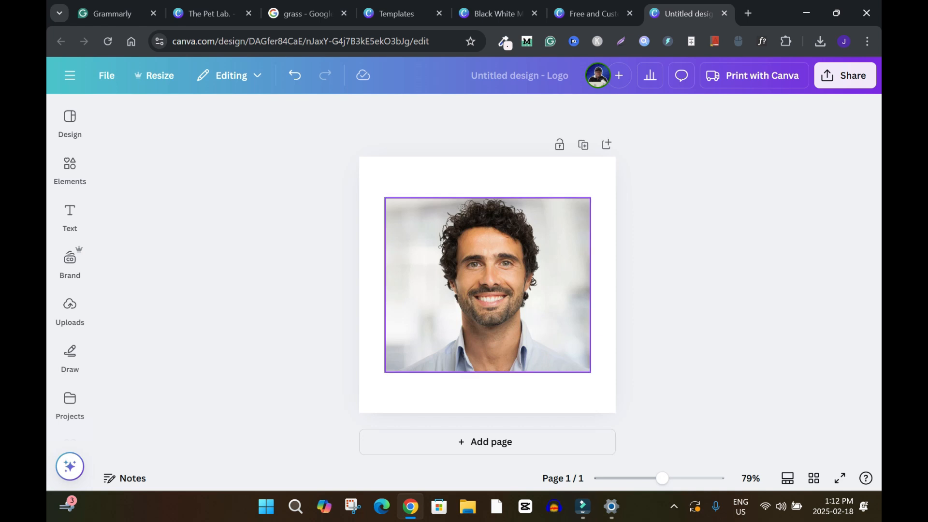
Remove the background from the man's portrait and deselect it.
{"action": "left_click", "coordinate": [487, 284]}
{"action": "left_click", "coordinate": [368, 112]}
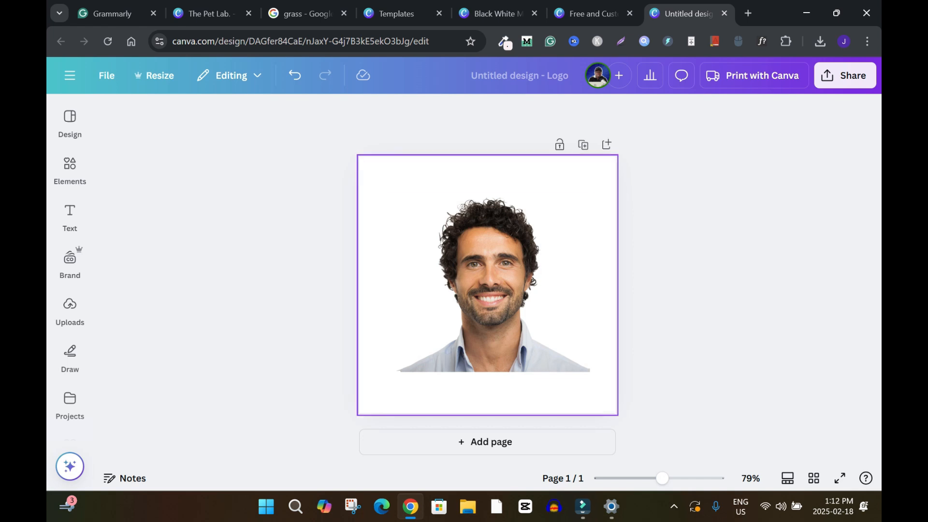
{"action": "left_click", "coordinate": [406, 186]}
{"action": "key", "text": "Escape"}
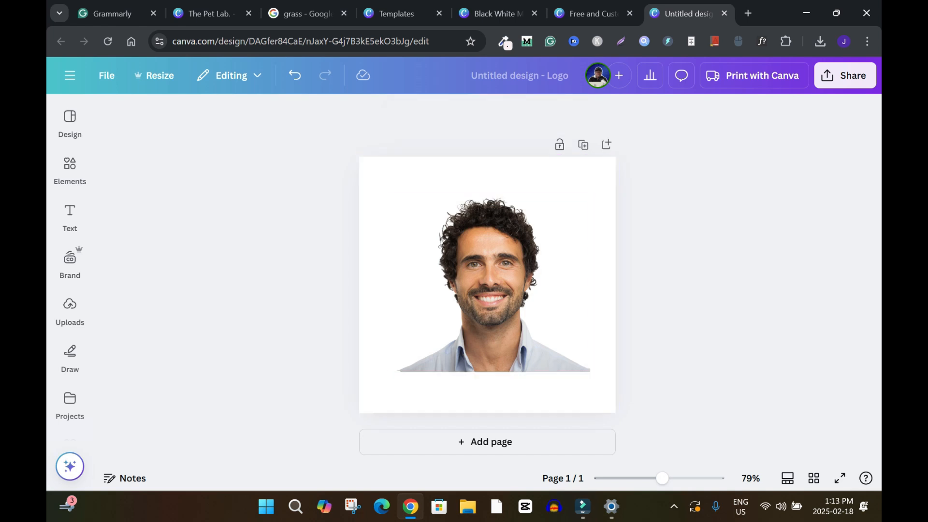
Fill the page background with the black-to-blue gradient from the default colors.
{"action": "left_click", "coordinate": [406, 186]}
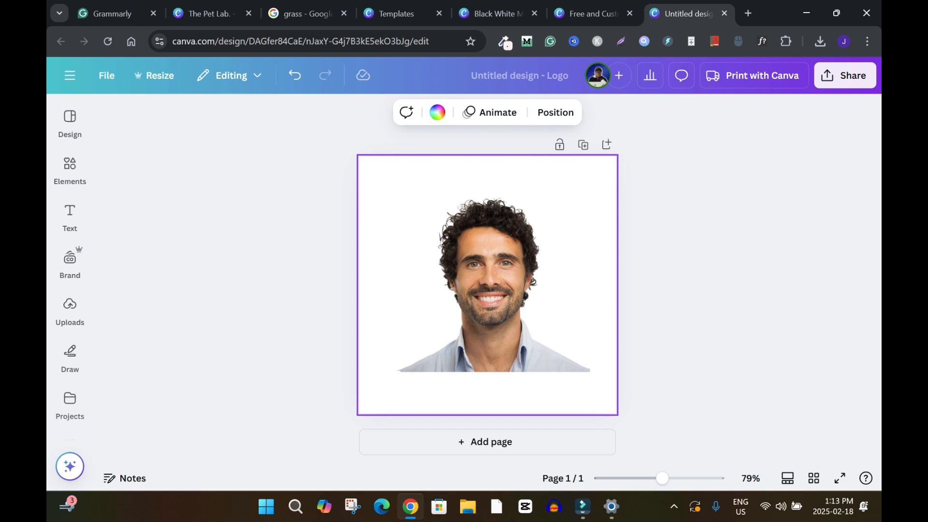
{"action": "left_click", "coordinate": [438, 112]}
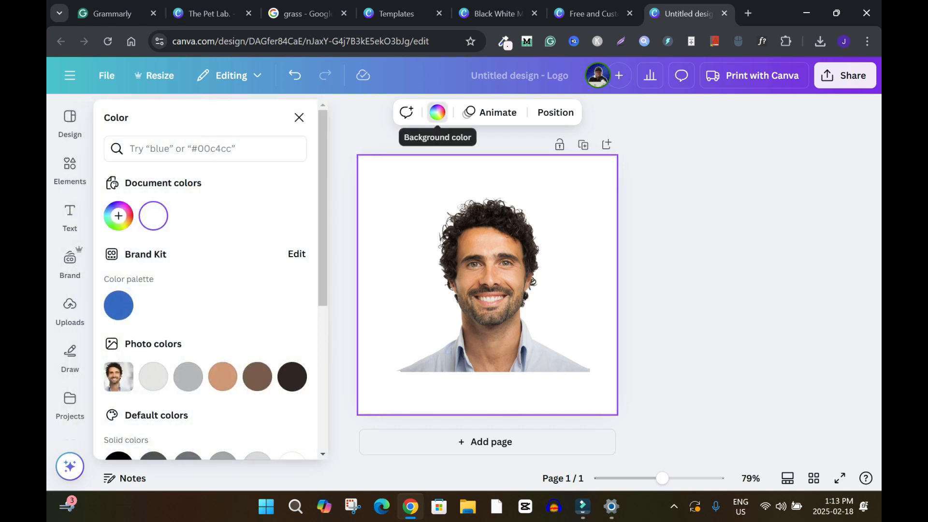
{"action": "scroll", "coordinate": [210, 314], "scroll_direction": "down", "scroll_amount": 4}
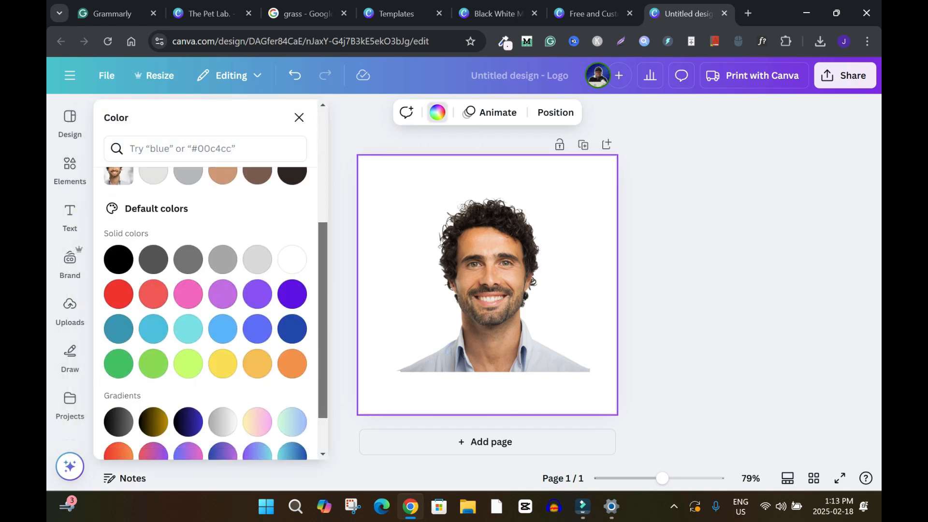
{"action": "scroll", "coordinate": [210, 315], "scroll_direction": "down", "scroll_amount": 2}
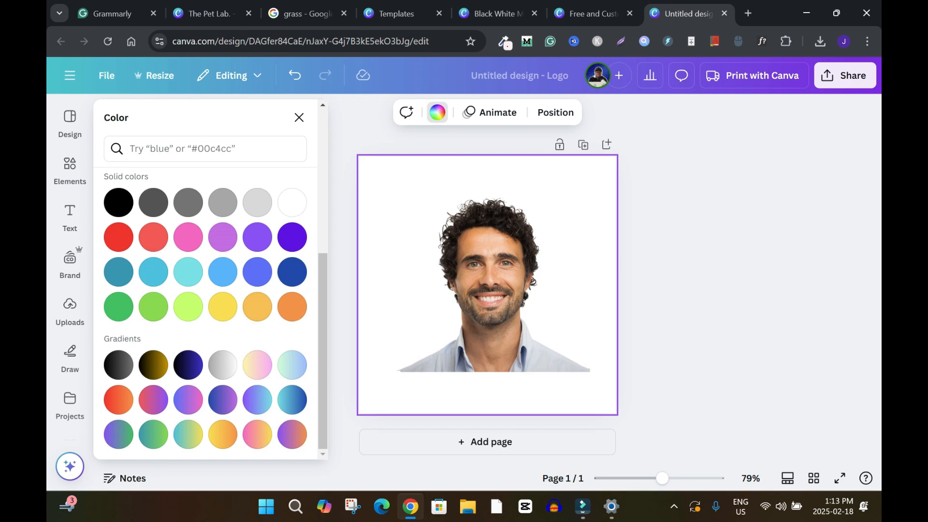
{"action": "left_click", "coordinate": [188, 365]}
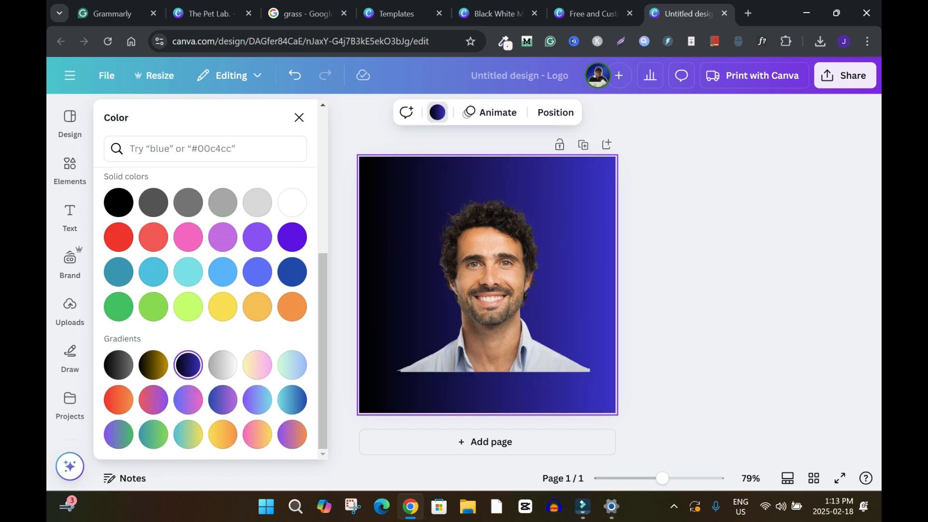
{"action": "left_click", "coordinate": [299, 118]}
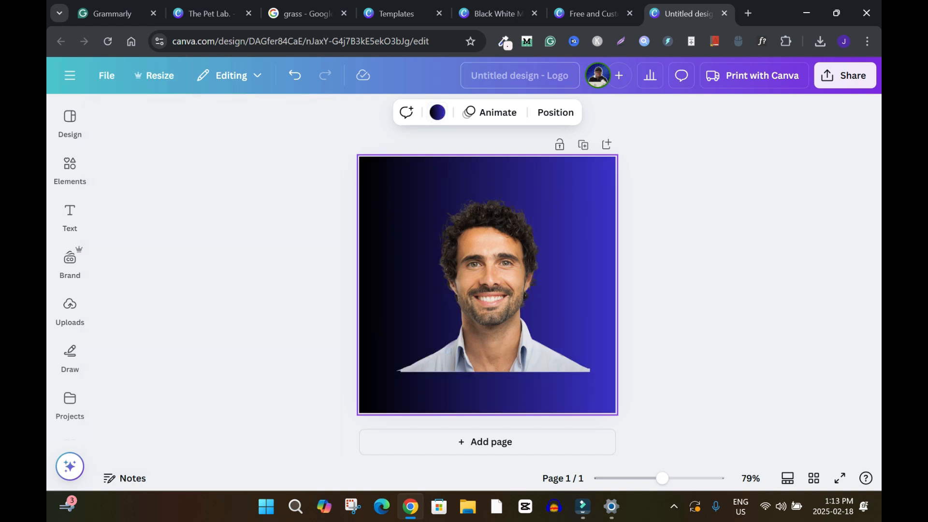
Rename the design with the dentist's name followed by " - Dental Surgeon".
{"action": "left_click", "coordinate": [520, 75]}
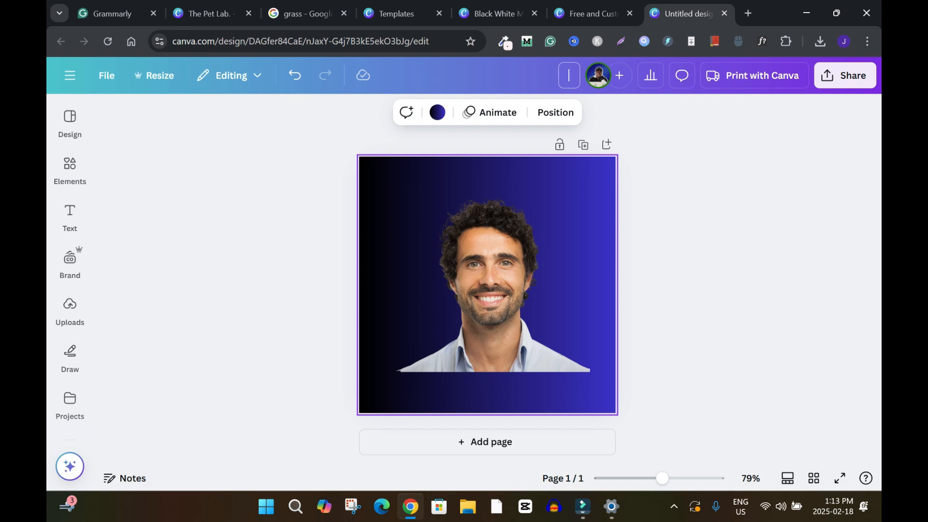
{"action": "type", "text": "D. Philip"}
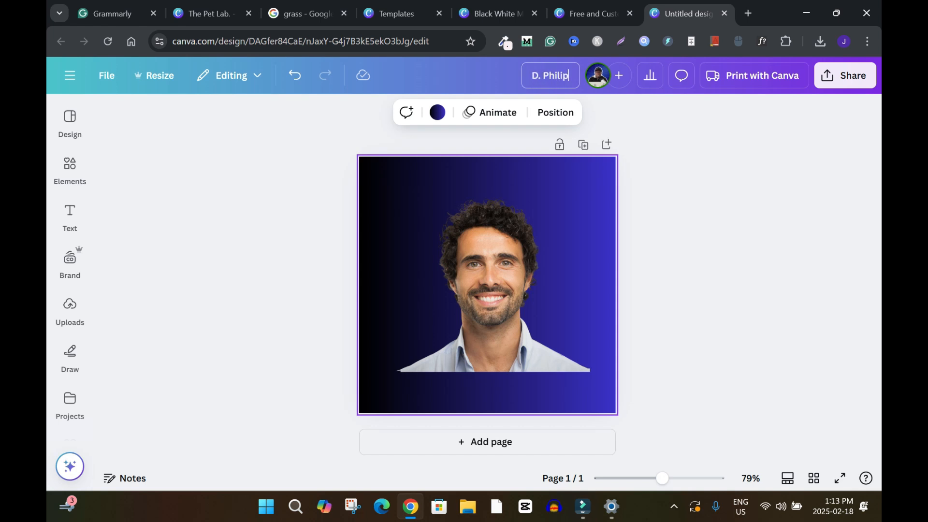
{"action": "type", "text": " - Dental Surgeon"}
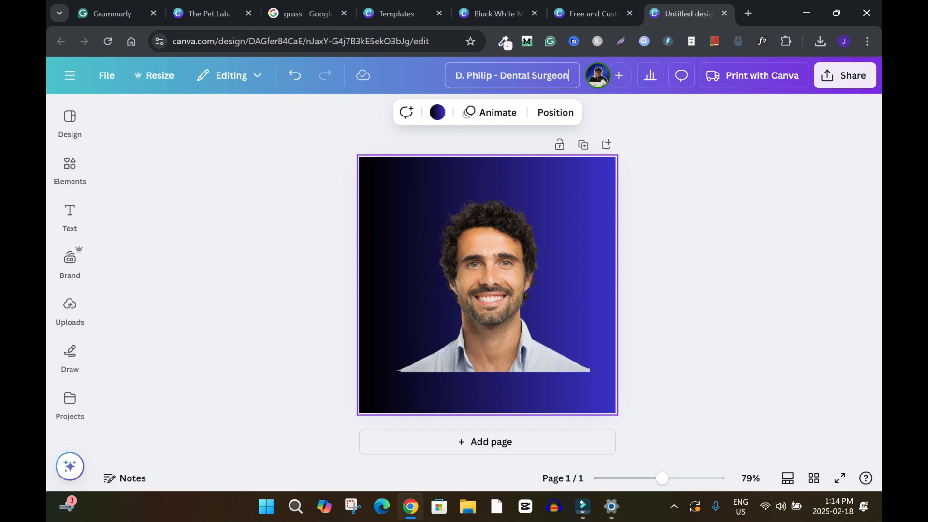
{"action": "key", "text": "Escape"}
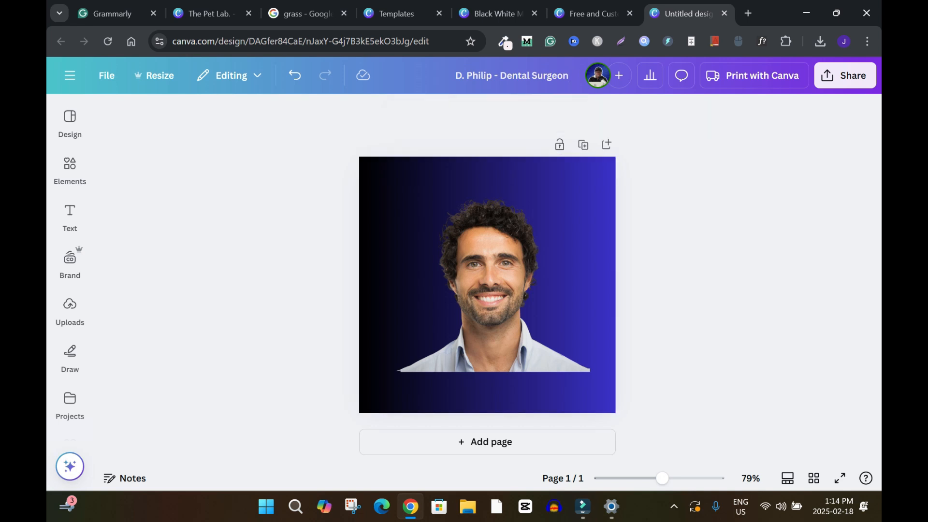
Review the design's PNG download options without downloading the file and reopen the elements library.
{"action": "left_click", "coordinate": [845, 75]}
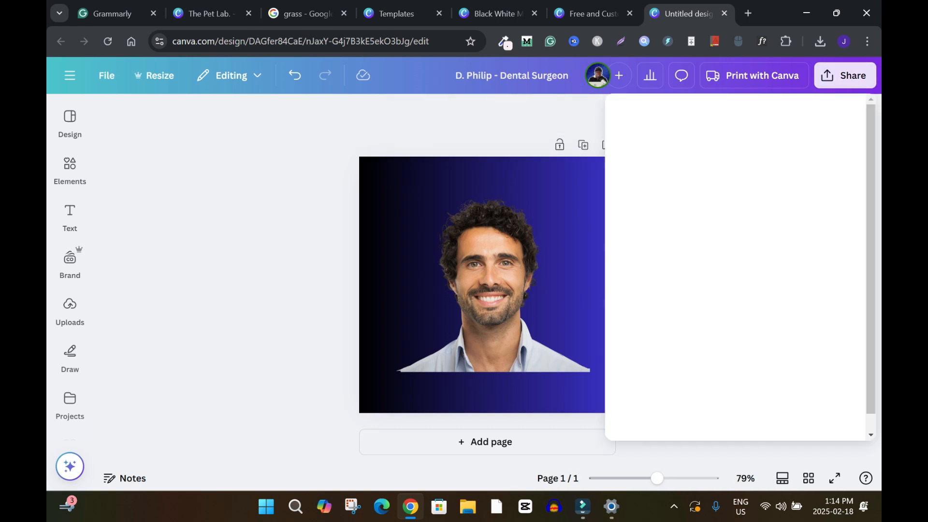
{"action": "left_click", "coordinate": [643, 333]}
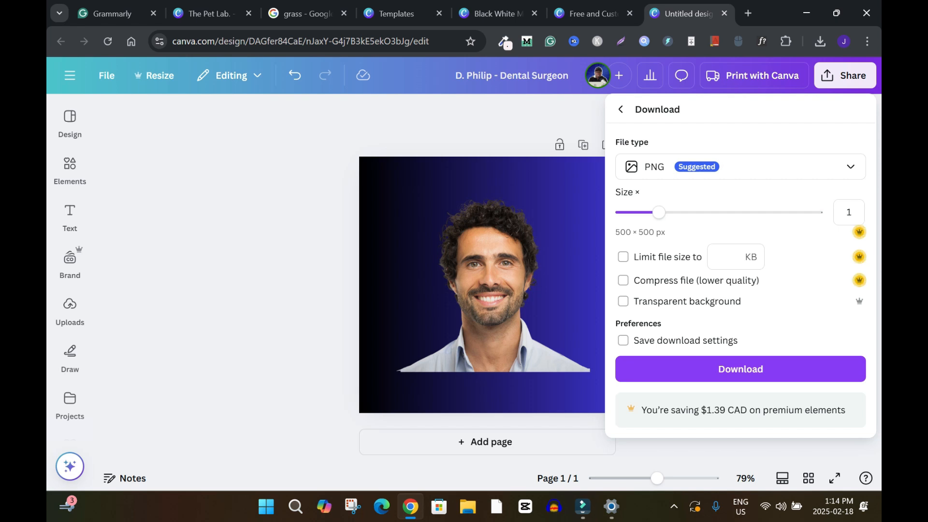
{"action": "left_click", "coordinate": [70, 170]}
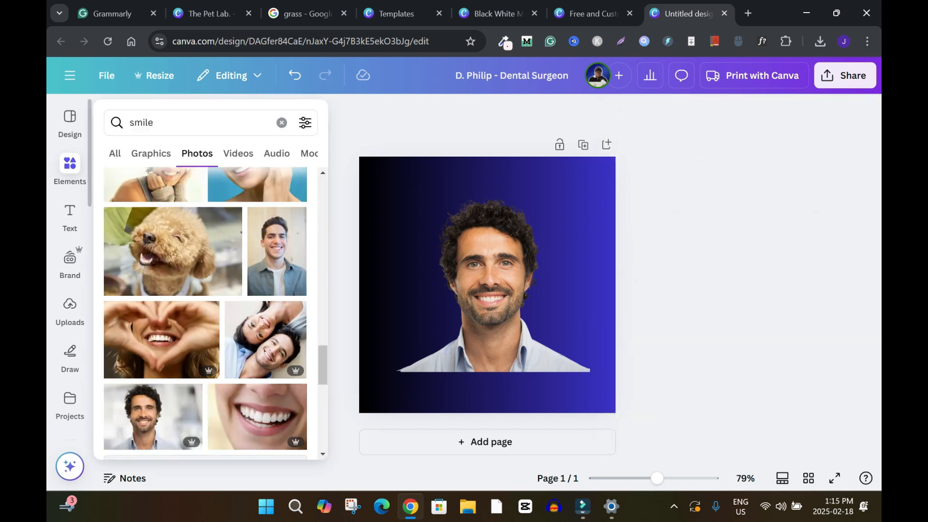